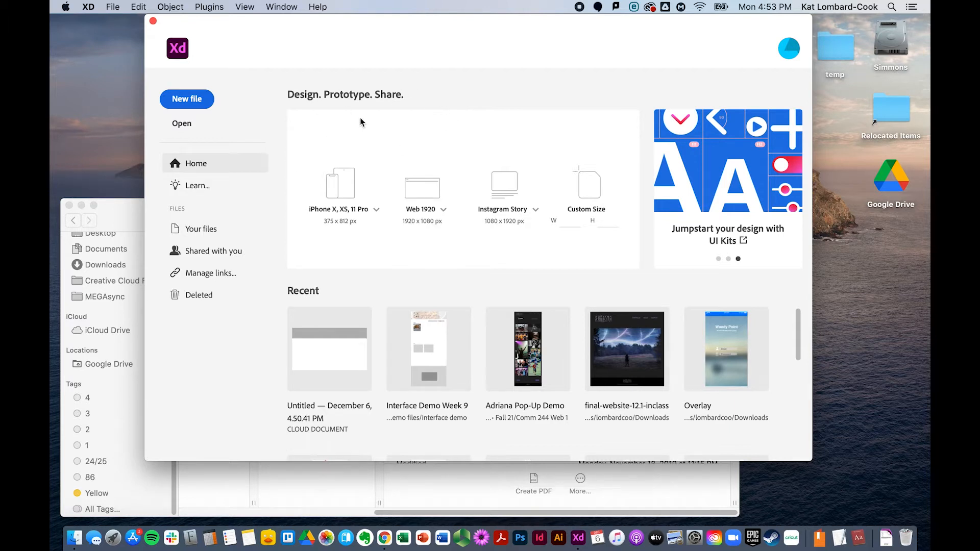
Create a new file with a Web 1920 artboard (1920 x 1080 px) and rename the artboard Home.
left_click(420, 189)
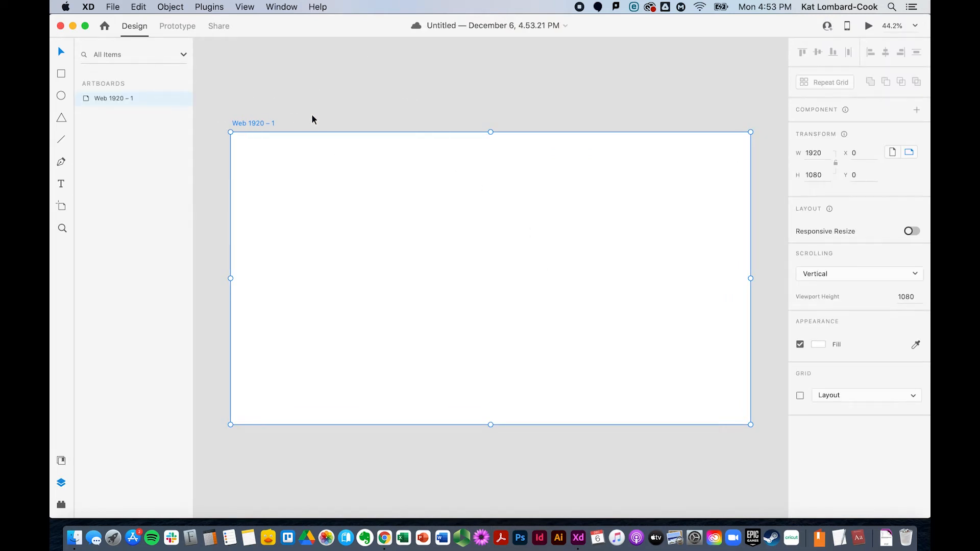
double_click(263, 123)
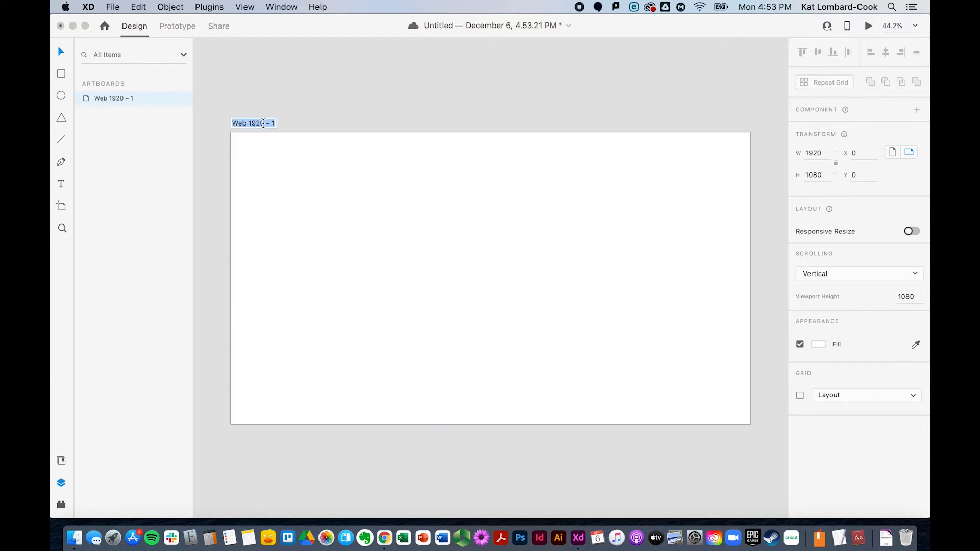
type("Home")
key("Return")
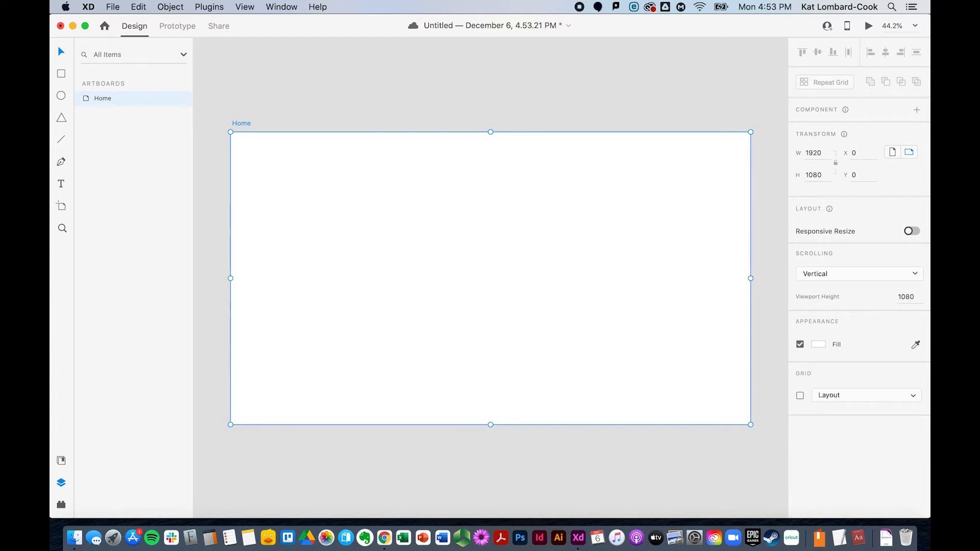
left_click(258, 97)
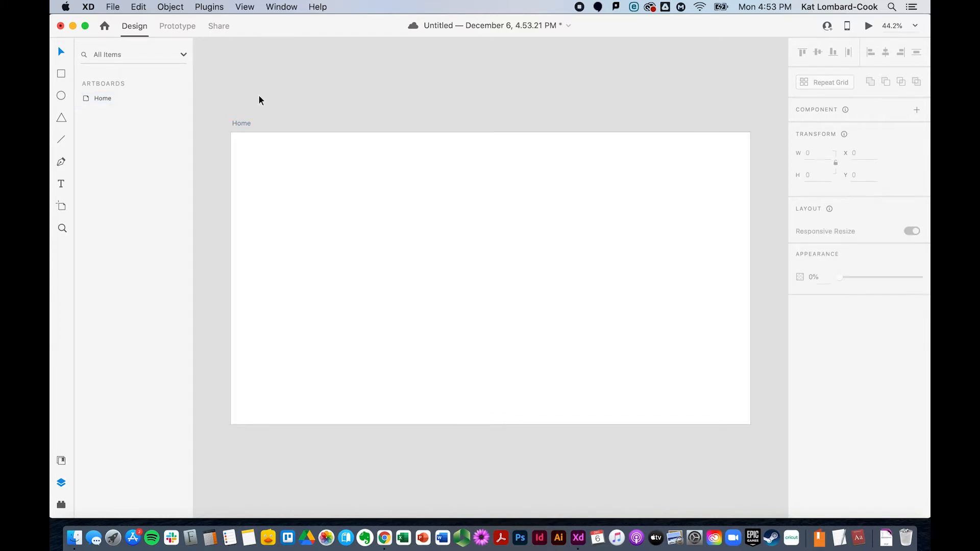
Draw a full-width rectangle about 221 px high along the artboard's upper edge, with no border and a gray #BFBFBF fill.
left_click(61, 73)
mouse_move(231, 192)
left_mouse_down()
mouse_move(440, 158)
mouse_move(668, 172)
mouse_move(755, 144)
mouse_move(749, 131)
left_mouse_up()
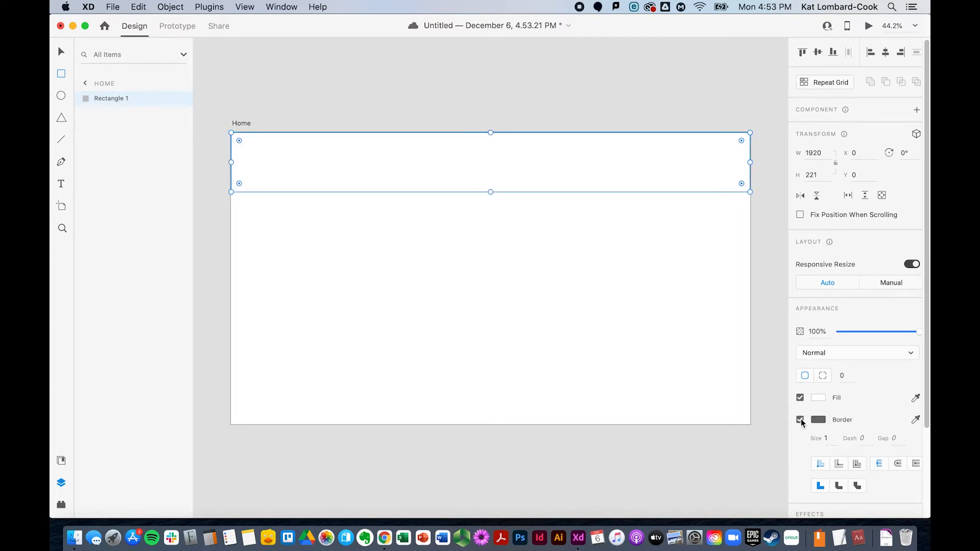
left_click(800, 420)
left_click(819, 398)
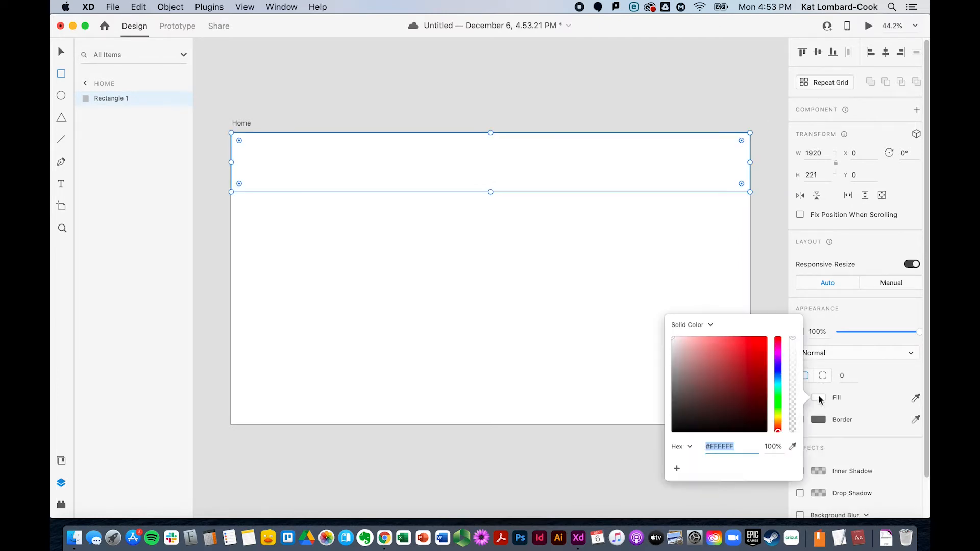
mouse_move(680, 357)
left_mouse_down()
mouse_move(672, 350)
mouse_move(667, 363)
left_mouse_up()
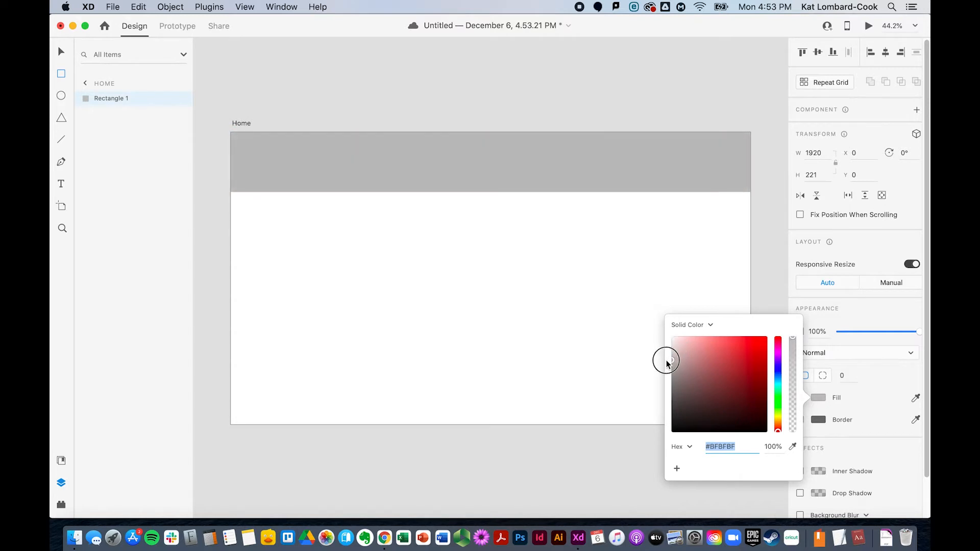
left_click(869, 401)
Rename the rectangle layer Nav and extend its lower edge to a height of about 297 px.
double_click(98, 98)
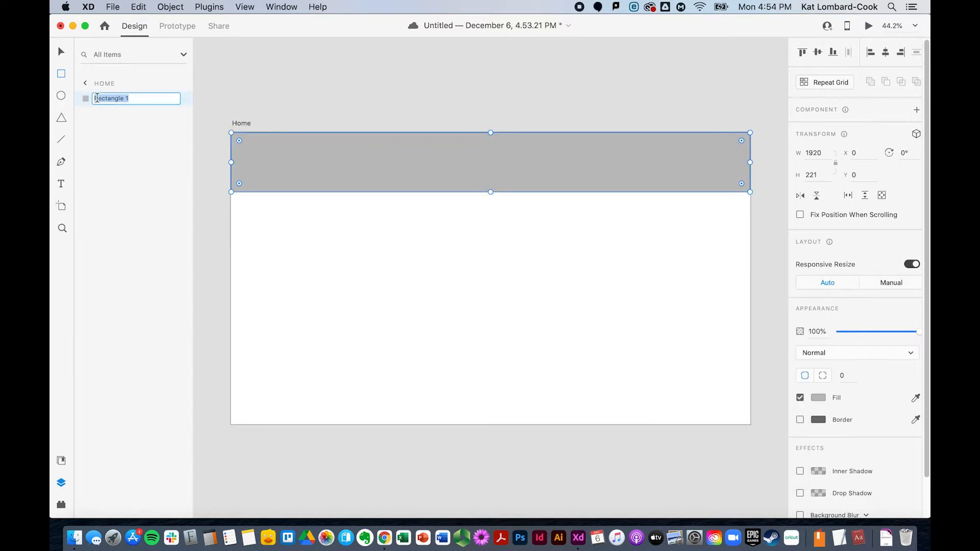
type("Nav")
key("Return")
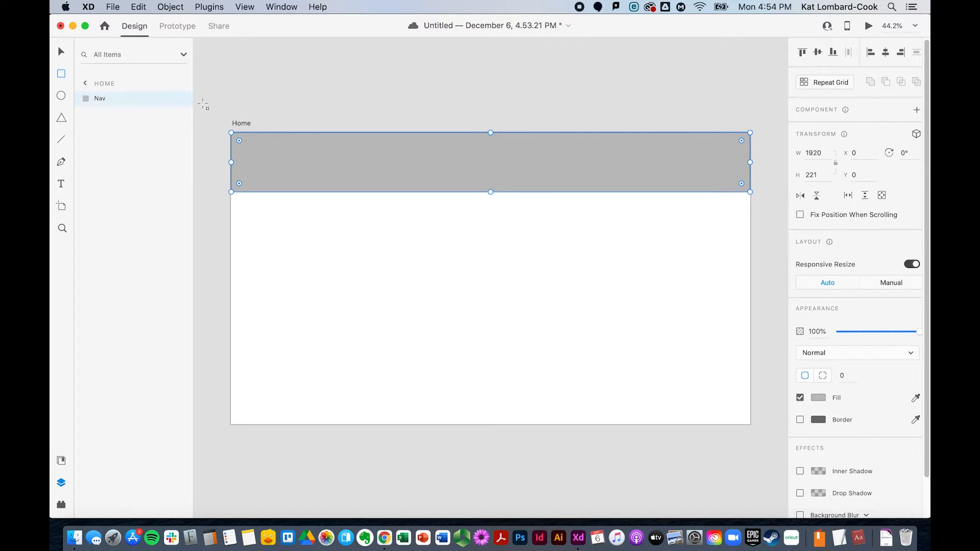
left_click(61, 52)
left_click(279, 83)
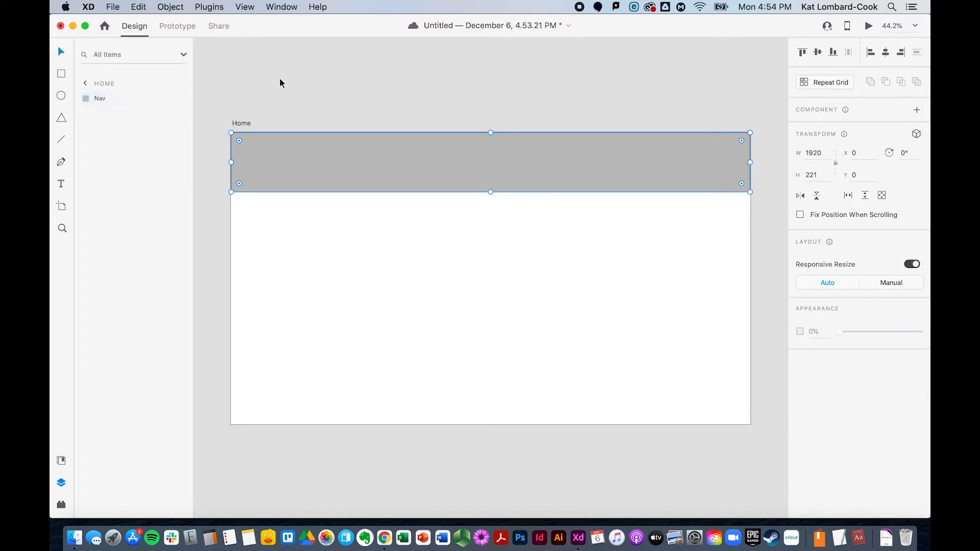
left_click(412, 175)
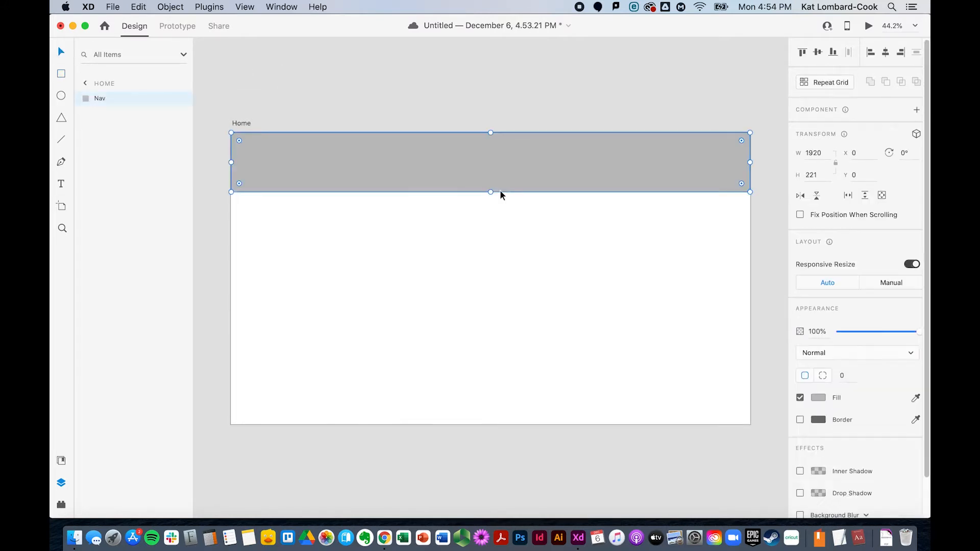
left_click_drag(490, 193, 491, 213)
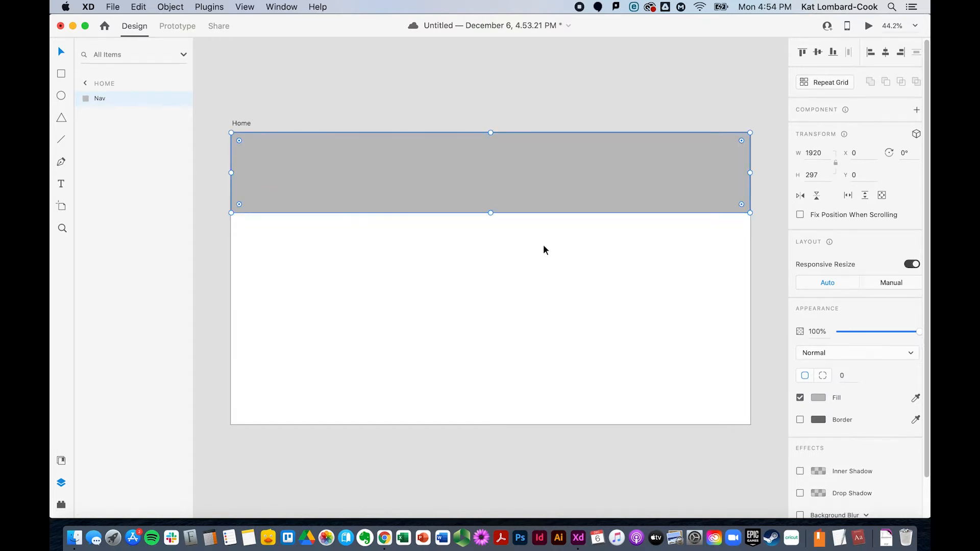
Switch to Finder and bring bear-icon.svg from the Demo files folder onto the Home artboard.
left_click(67, 542)
left_click_drag(293, 238, 342, 79)
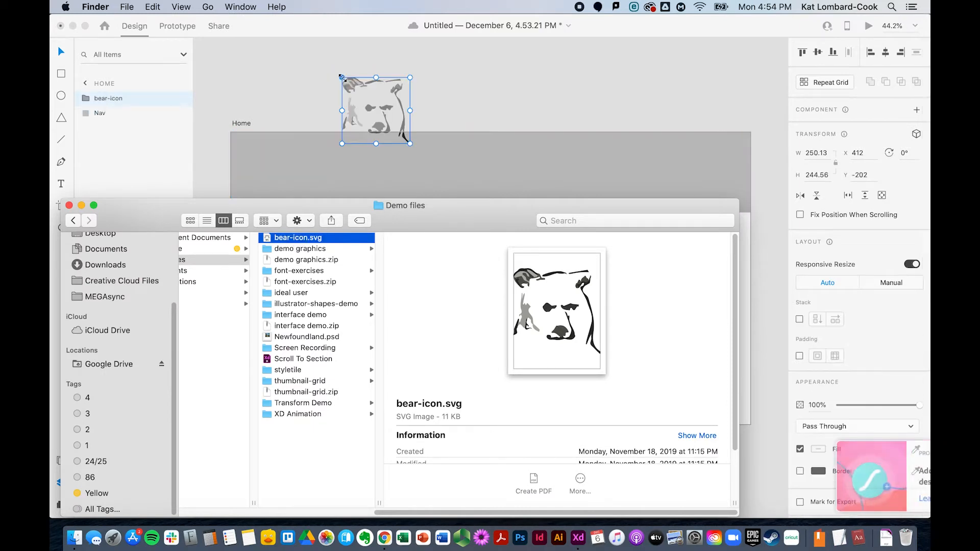
left_click(293, 75)
Move the bear icon into the gray nav bar, near its left end.
left_click_drag(394, 102, 328, 163)
left_click(380, 105)
left_click(395, 102)
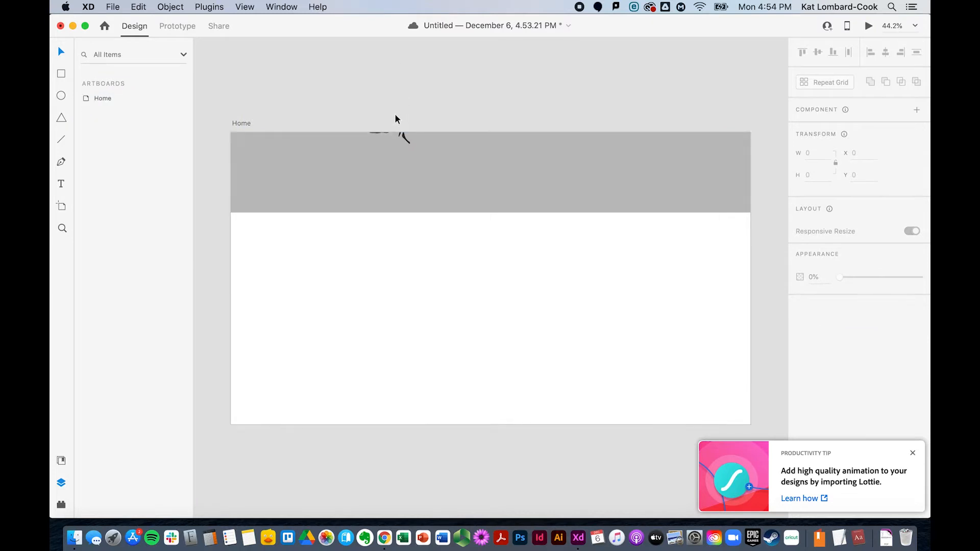
left_click(382, 140)
left_click(383, 112)
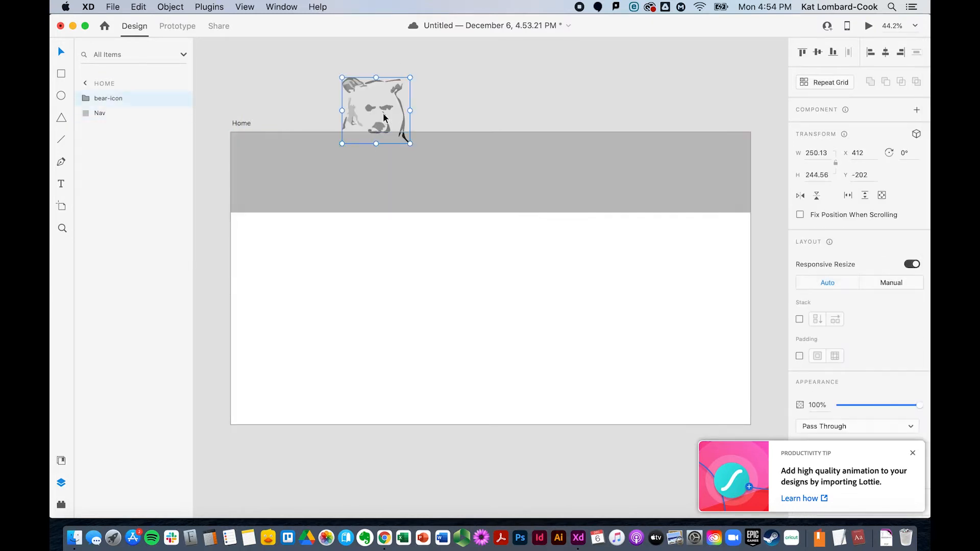
left_click_drag(383, 112, 286, 178)
left_click(324, 106)
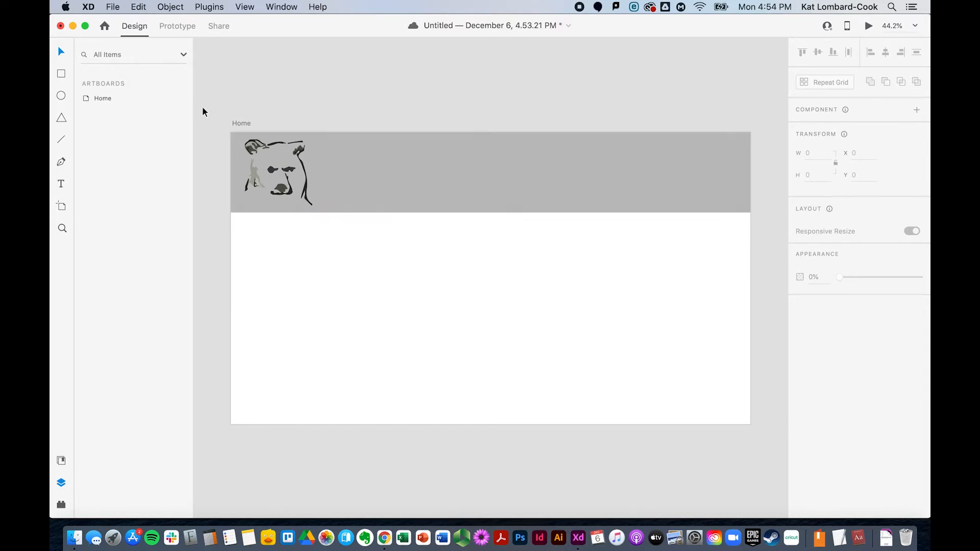
Add the text "Home" in the white area below the nav bar and enlarge it to size 80.
left_click(60, 184)
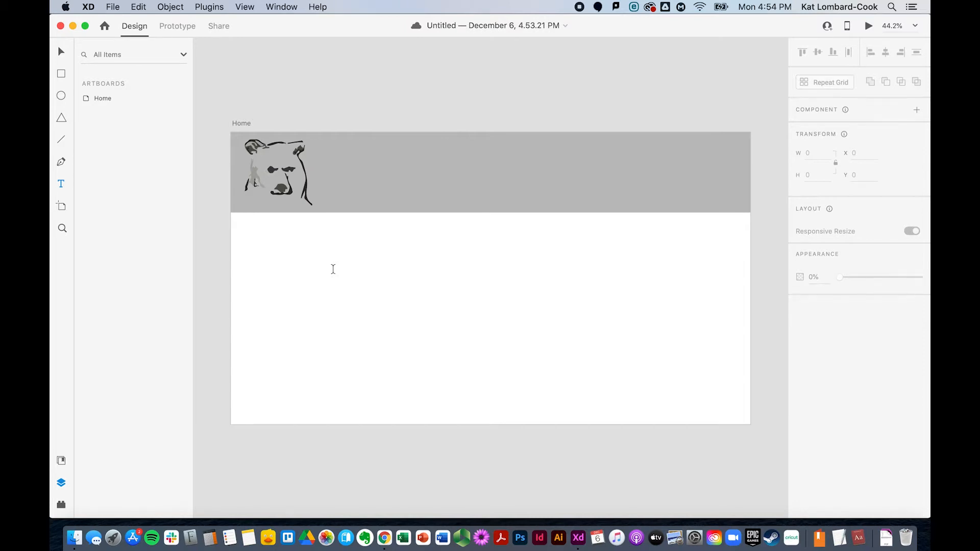
left_click(333, 269)
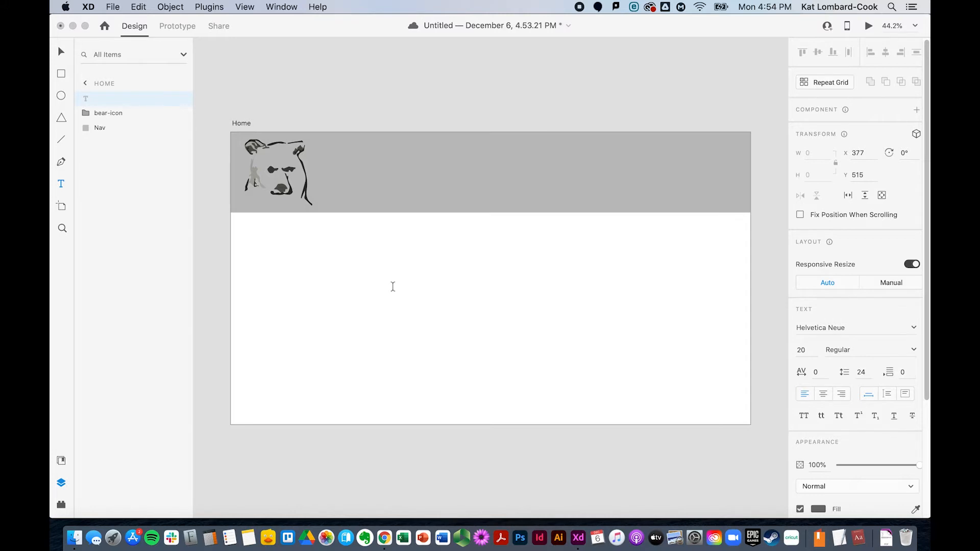
type("Home")
left_click(60, 184)
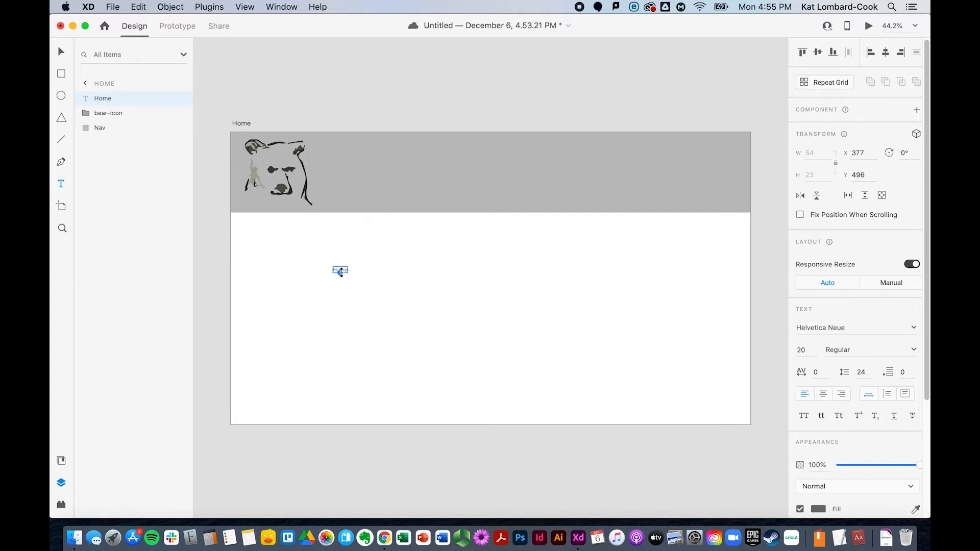
left_click_drag(341, 272, 345, 290)
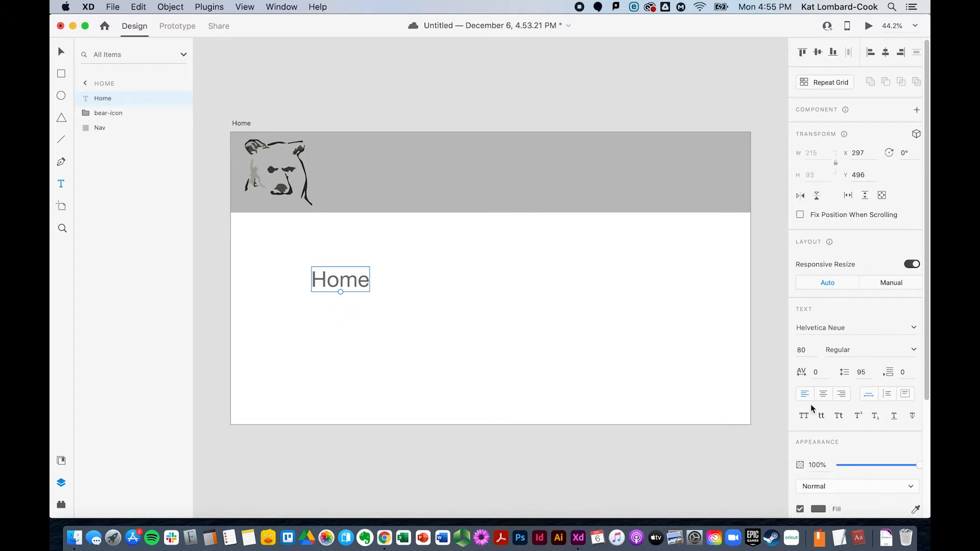
Change the fill of the Home text to black, #000000.
double_click(357, 283)
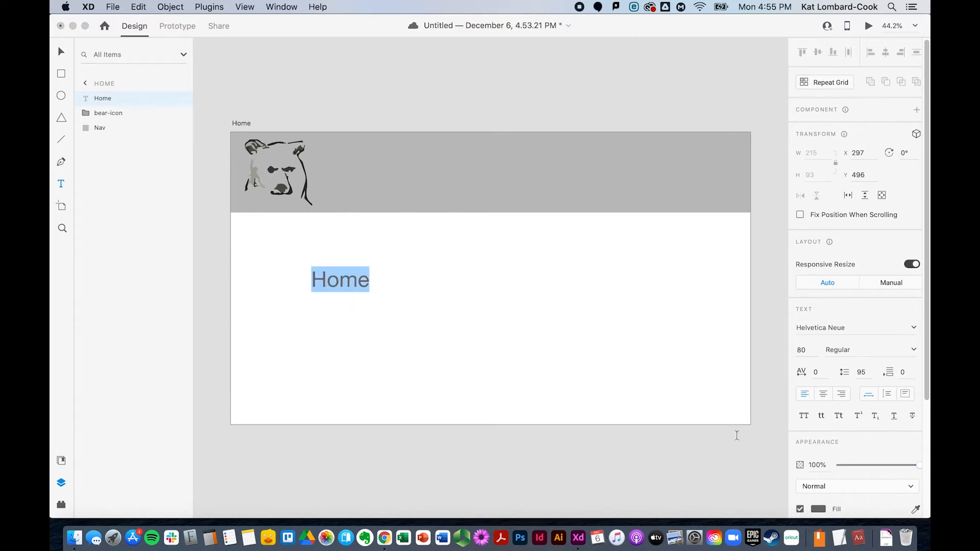
scroll(843, 475, "down", 3)
left_click(817, 433)
left_click_drag(682, 423, 631, 467)
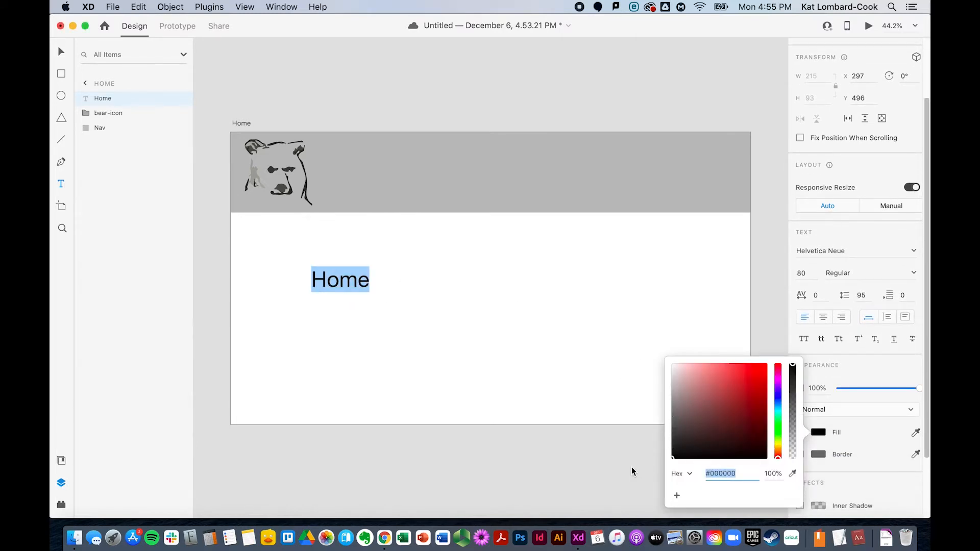
Move the Home text into the nav bar beside the bear icon, at about X 395, Y 102.
left_click(61, 52)
left_click(338, 274)
left_click_drag(338, 274, 362, 178)
left_click(332, 284)
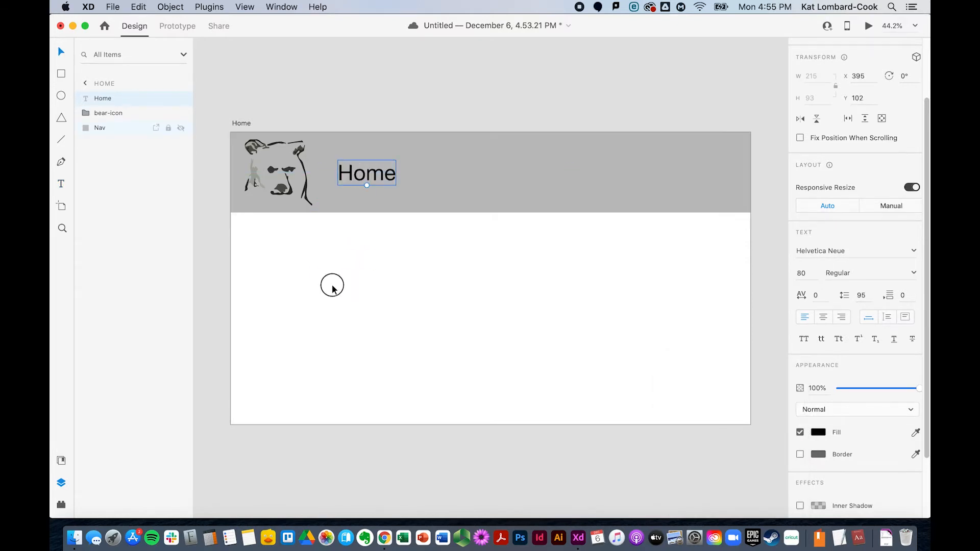
Duplicate the Home label, place the copy to its right at about X 690, and change its text to "Recipes".
left_click(368, 174)
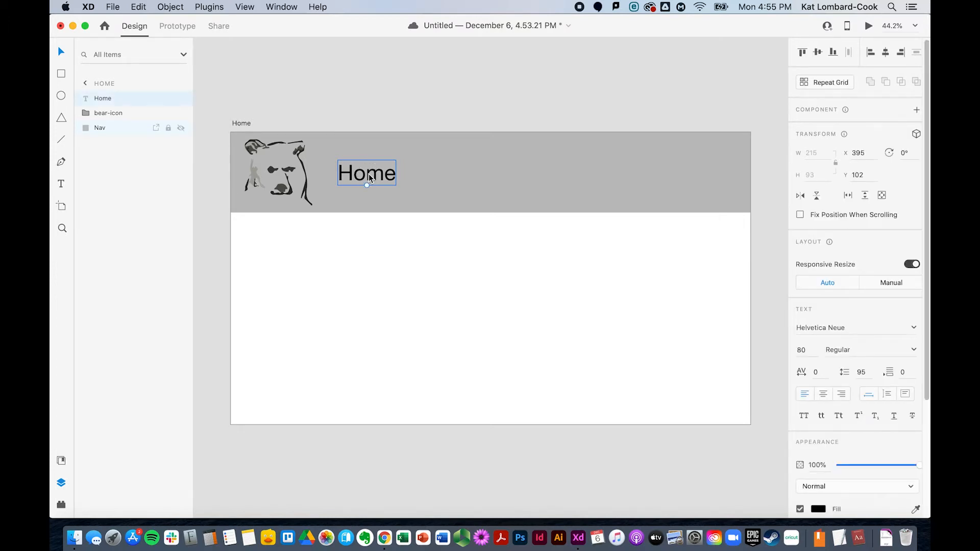
key("super+d")
left_click_drag(378, 172, 459, 176)
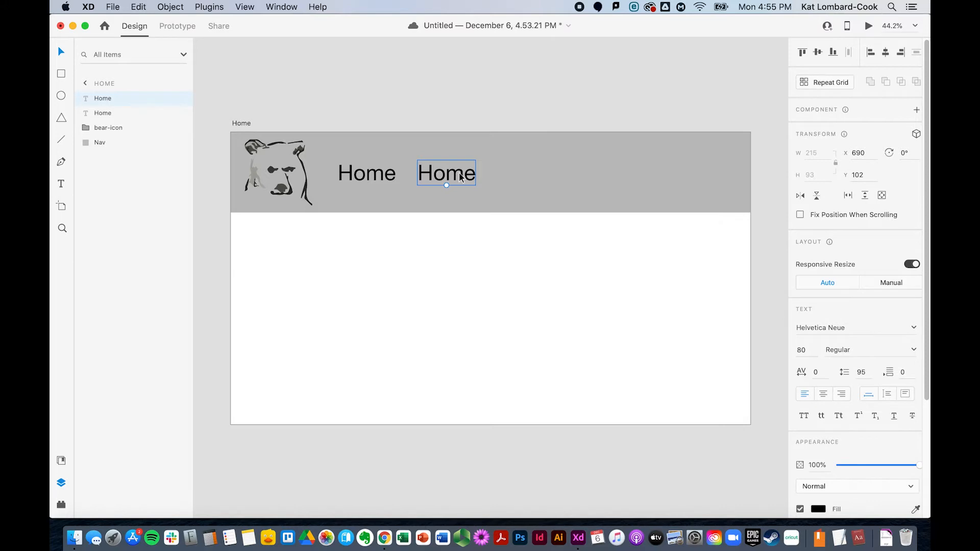
double_click(458, 173)
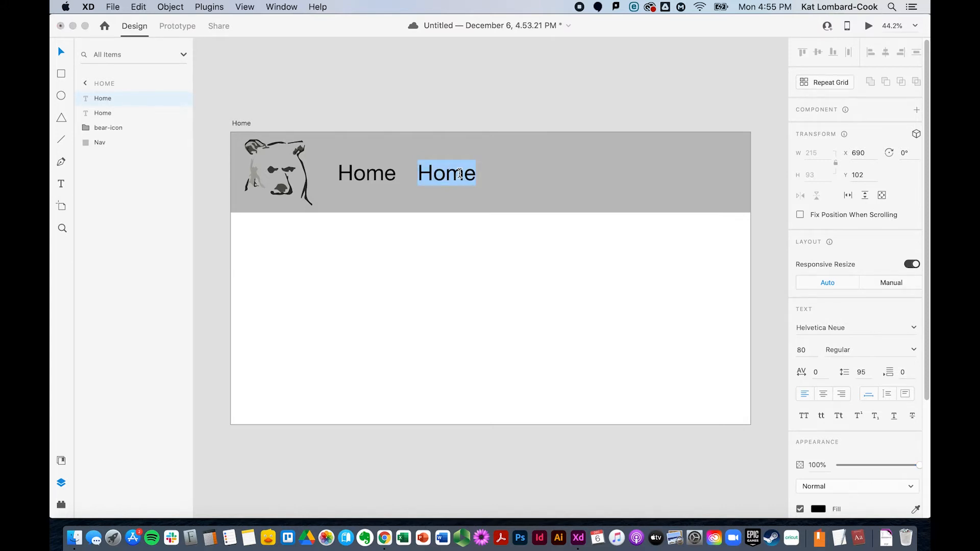
type("Recipes")
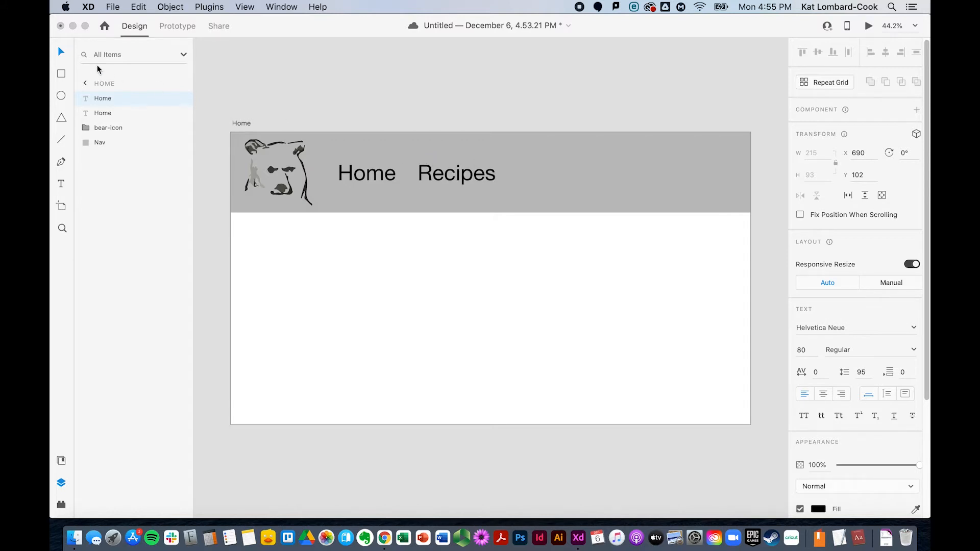
left_click(62, 53)
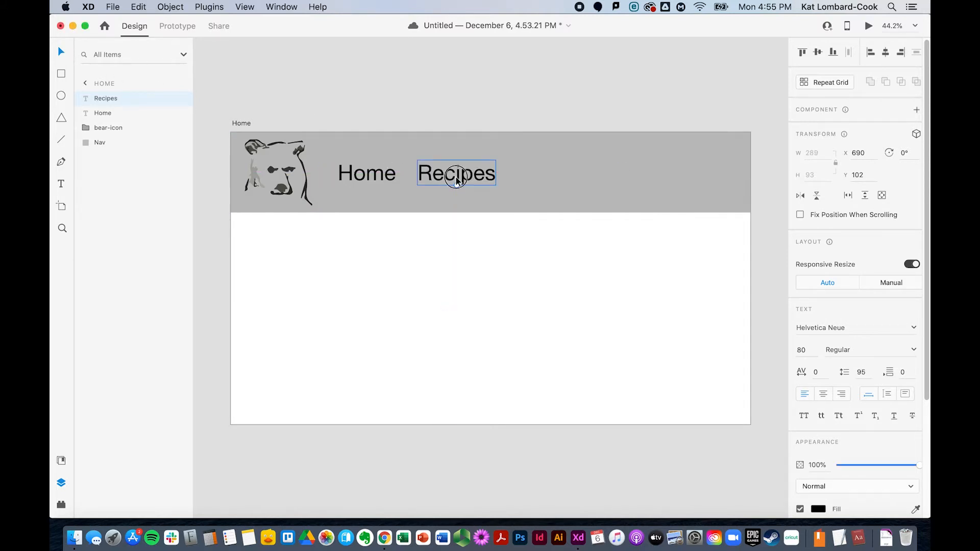
Copy the Recipes label, place the copy to its right at about X 1059, and change its text to "Tips".
key("super+c")
key("super+v")
left_click_drag(455, 176, 555, 175)
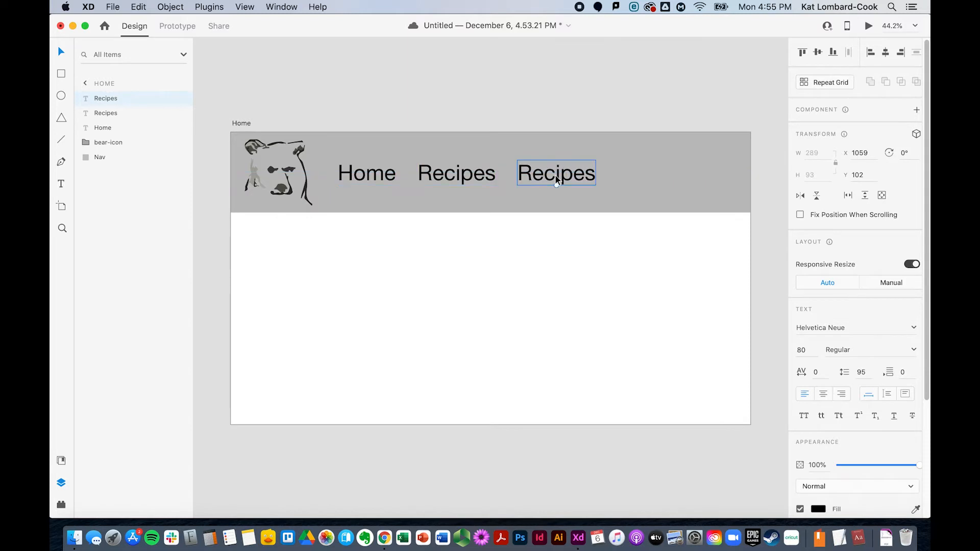
double_click(555, 175)
type("Tips")
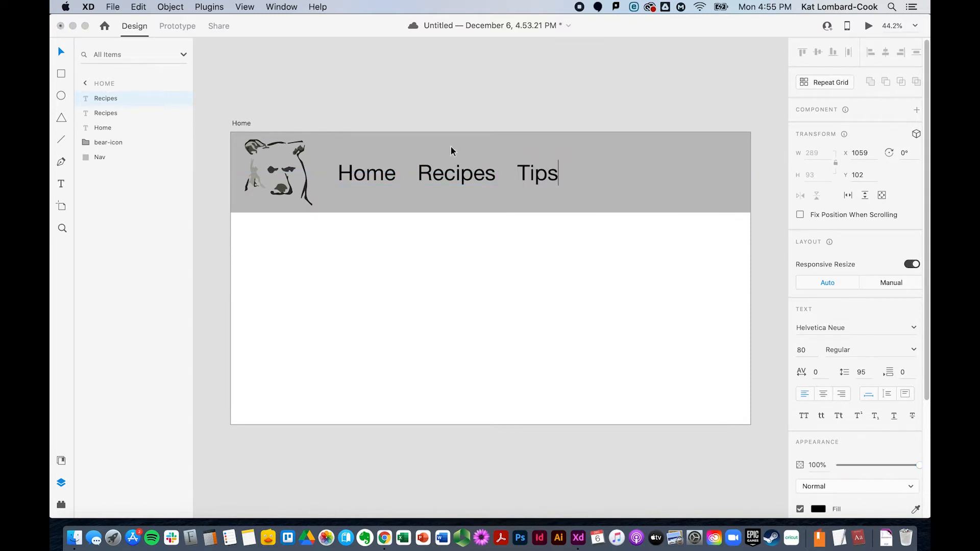
left_click(61, 52)
Duplicate the Tips label, place the copy to its right at about X 1290, and change its text to "About".
left_click(541, 170)
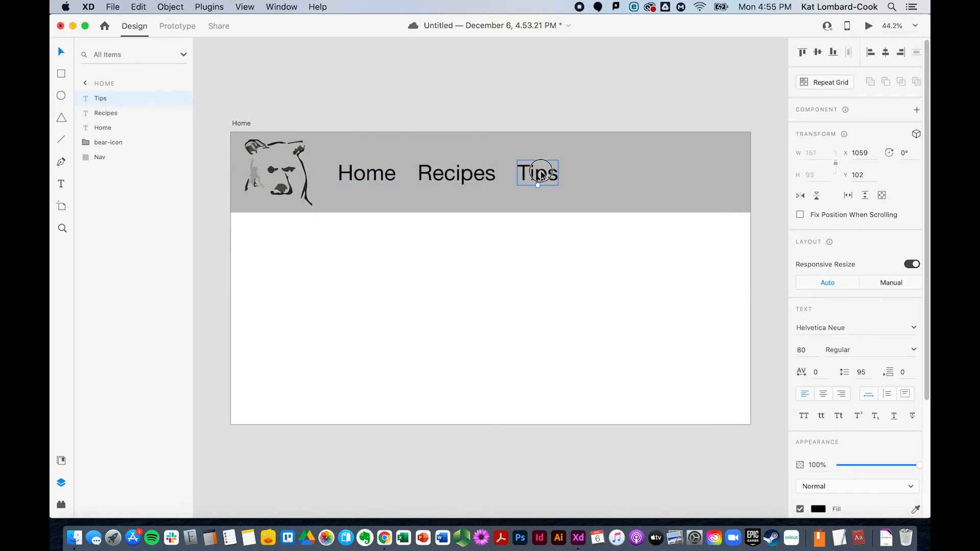
key("super+d")
left_click_drag(540, 171, 604, 173)
double_click(603, 172)
double_click(603, 173)
type("About")
left_click(62, 51)
Duplicate the About label, place the copy to its right at about X 1585, and change its text to "Contributors".
left_click(604, 169)
key("super+d")
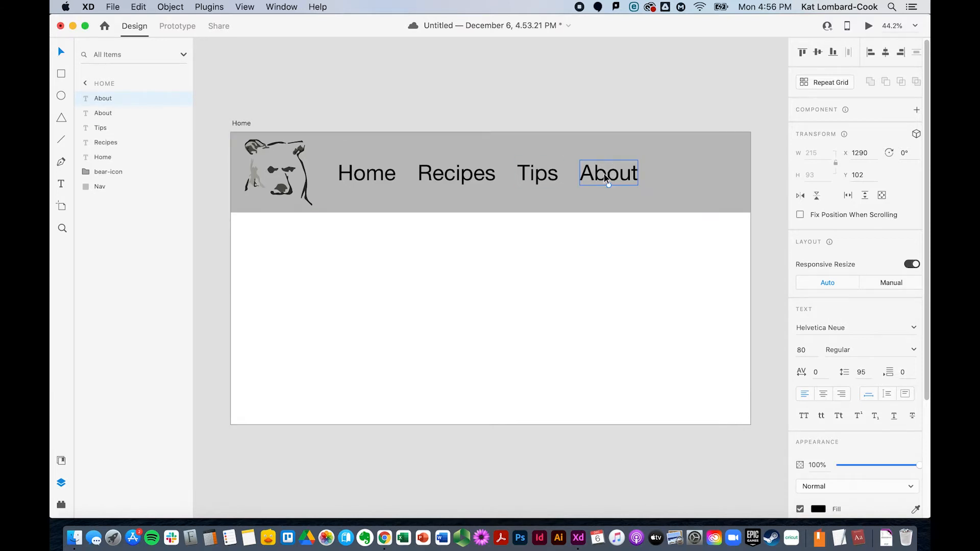
left_click_drag(605, 172, 684, 172)
double_click(684, 172)
type("Contributpr")
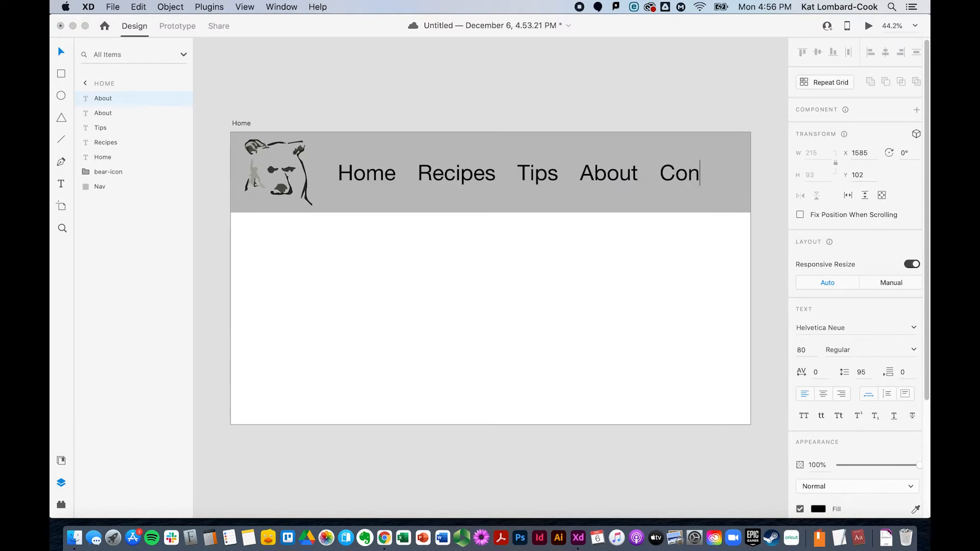
key("BackSpace")
key("BackSpace")
type("ors")
left_click(136, 98)
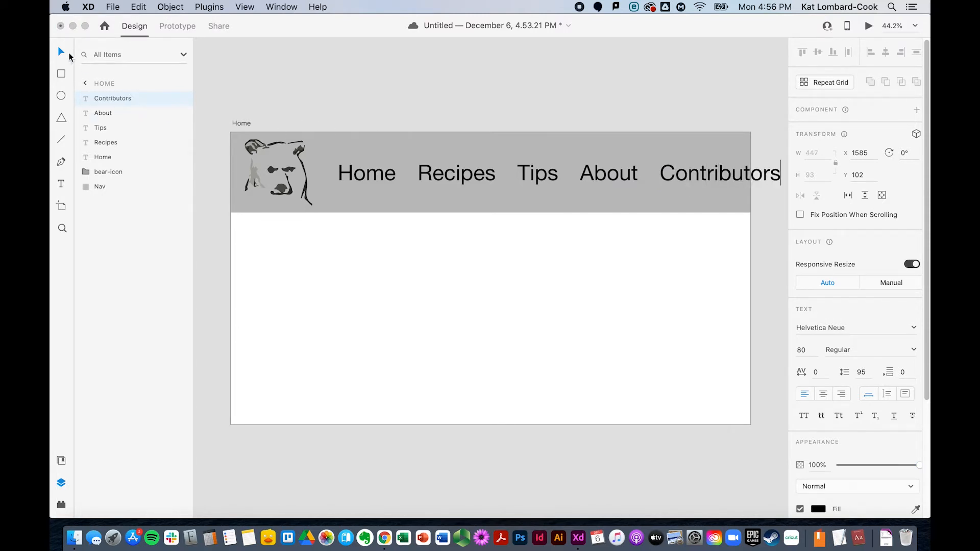
Group the Home, Recipes, Tips, About and Contributors labels in the navigation bar.
left_click(576, 176, "shift")
left_click(531, 173, "shift")
left_click(460, 175, "shift")
left_click(382, 178, "shift")
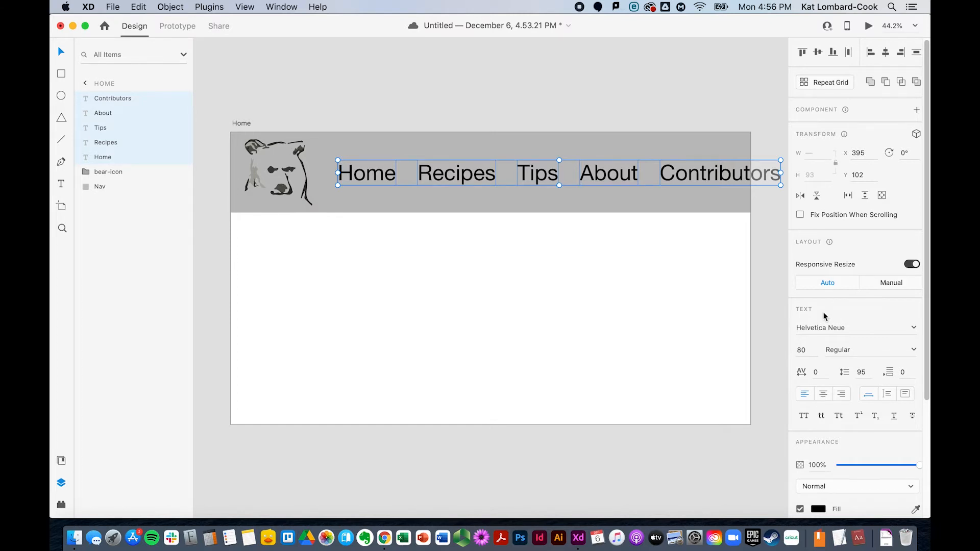
key("super+g")
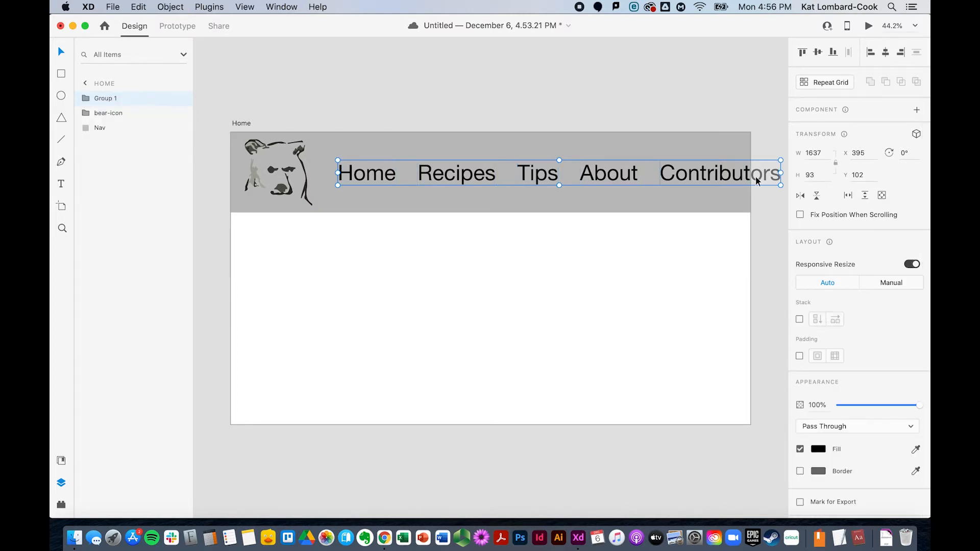
Try to rename the group of navigation labels as "Nav Text" and turn on a horizontal Stack for it.
double_click(108, 99)
type("Nav Text")
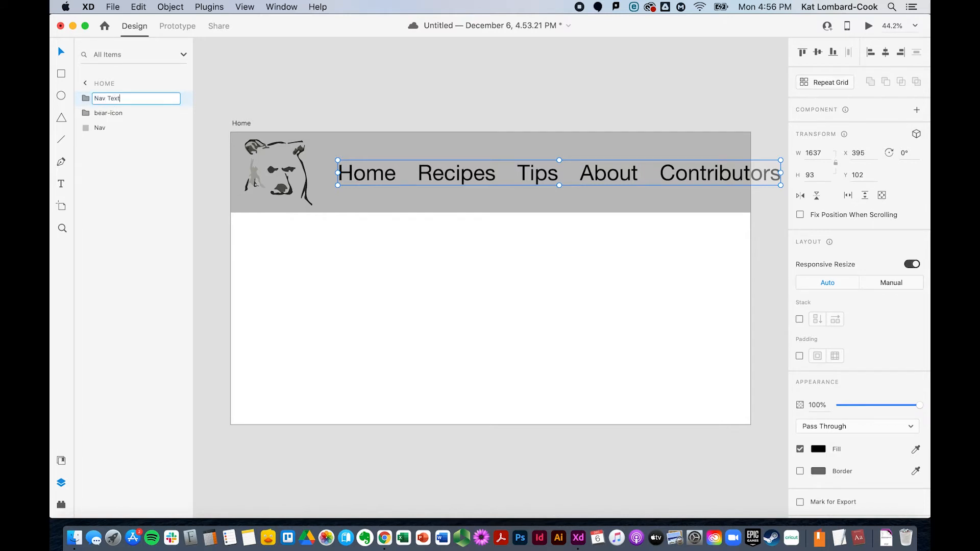
left_click(799, 320)
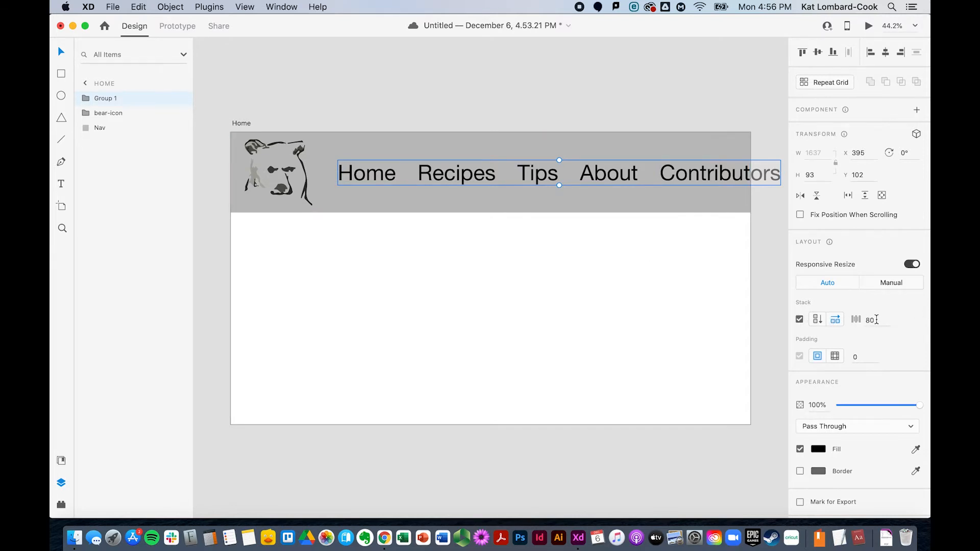
Set the font size of the Home label inside the stacked group to 75.
double_click(357, 175)
double_click(365, 176)
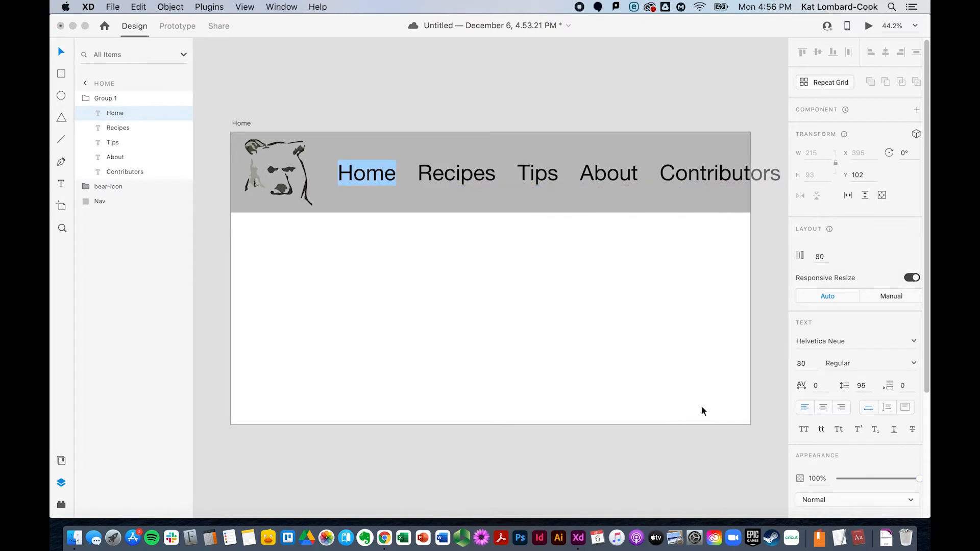
left_click(802, 363)
type("75")
key("Return")
Set the font size of the Recipes label in the navigation bar to 75.
double_click(460, 177)
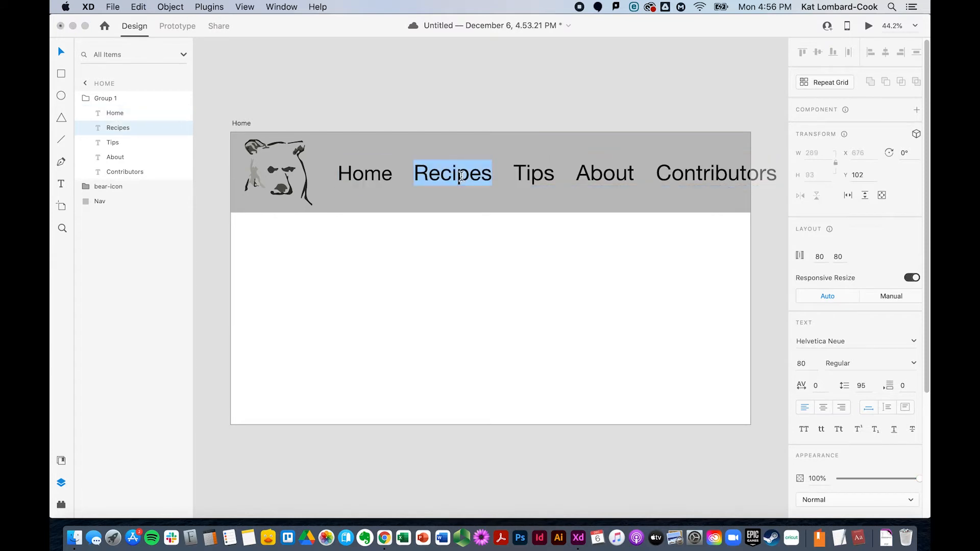
left_click(788, 363)
type("75")
key("Return")
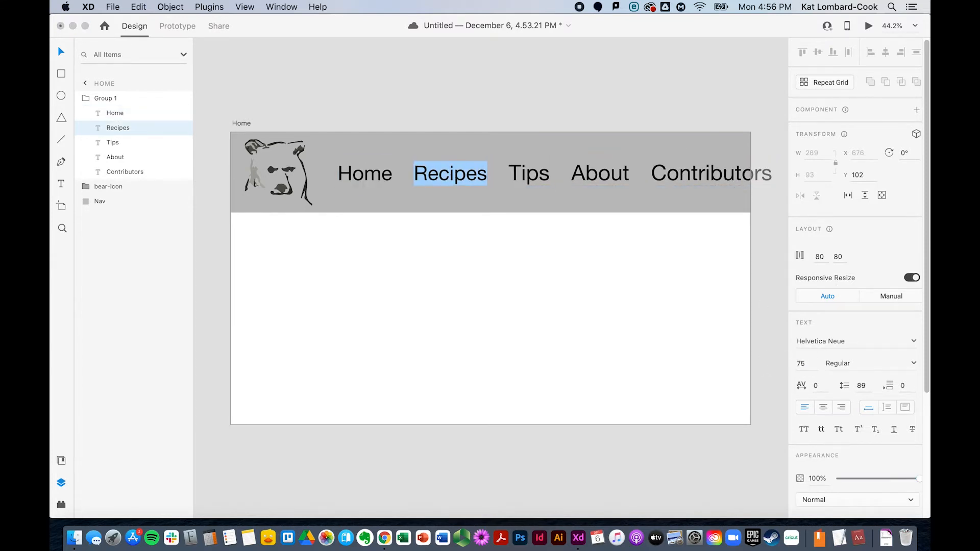
Set the font size of the Tips label in the navigation bar to 75.
double_click(531, 174)
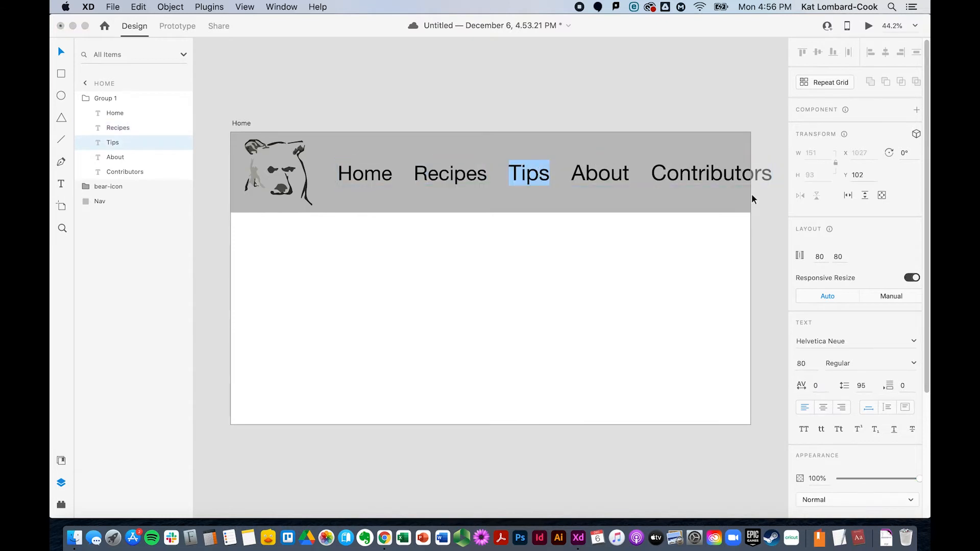
left_click(788, 363)
type("75")
key("Return")
Set the font size of the About label in the navigation bar to 75.
double_click(602, 175)
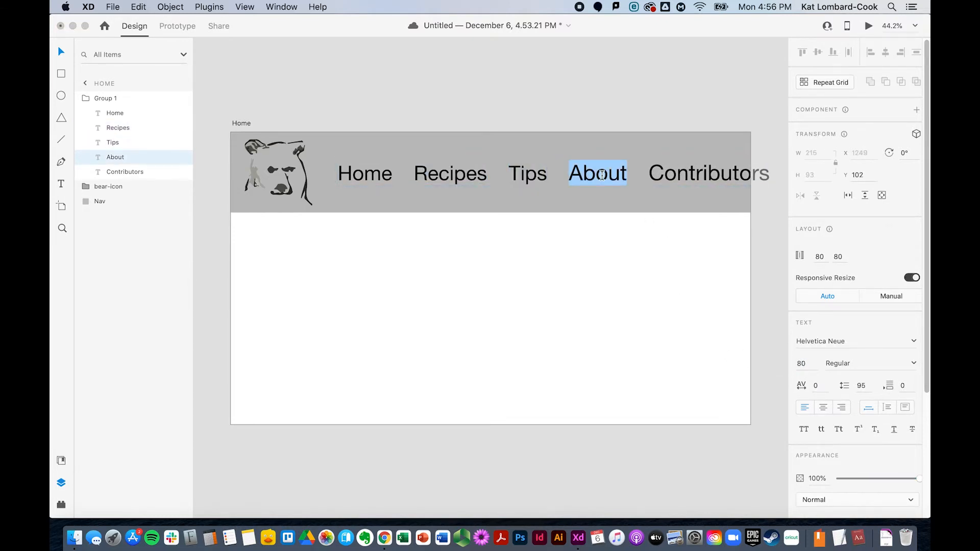
left_click(810, 365)
type("75")
key("Return")
Set the font size of the Contributors label in the navigation bar to 75.
double_click(684, 173)
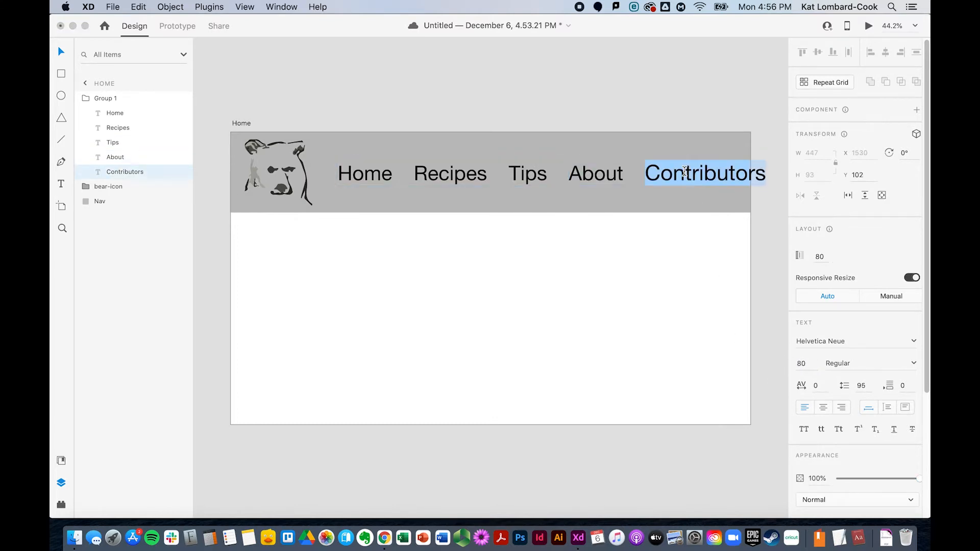
left_click(774, 362)
type("75")
key("Return")
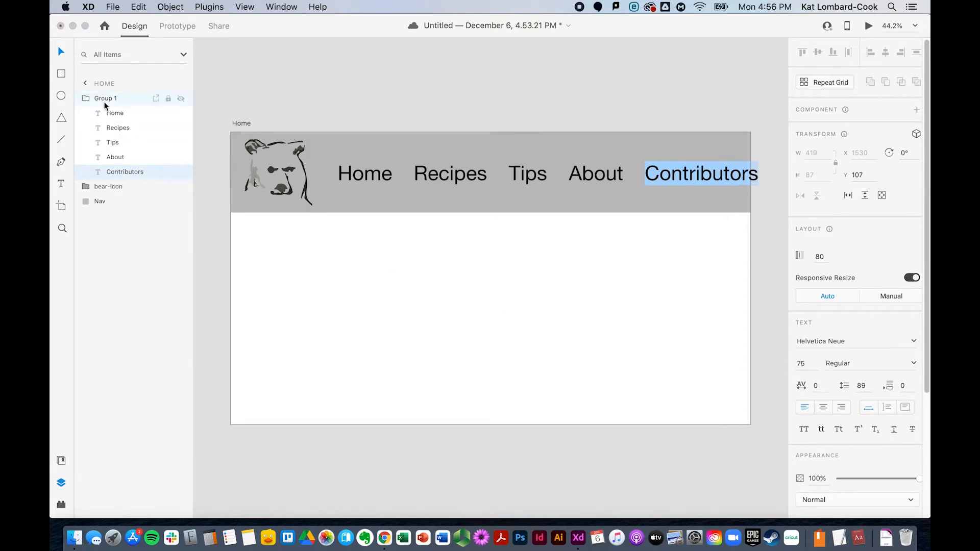
Move the group of navigation labels toward the bear logo to about X 366, ending at the artboard's right edge.
left_click(105, 98)
mouse_move(374, 175)
left_mouse_down()
mouse_move(355, 179)
mouse_move(365, 177)
left_mouse_up()
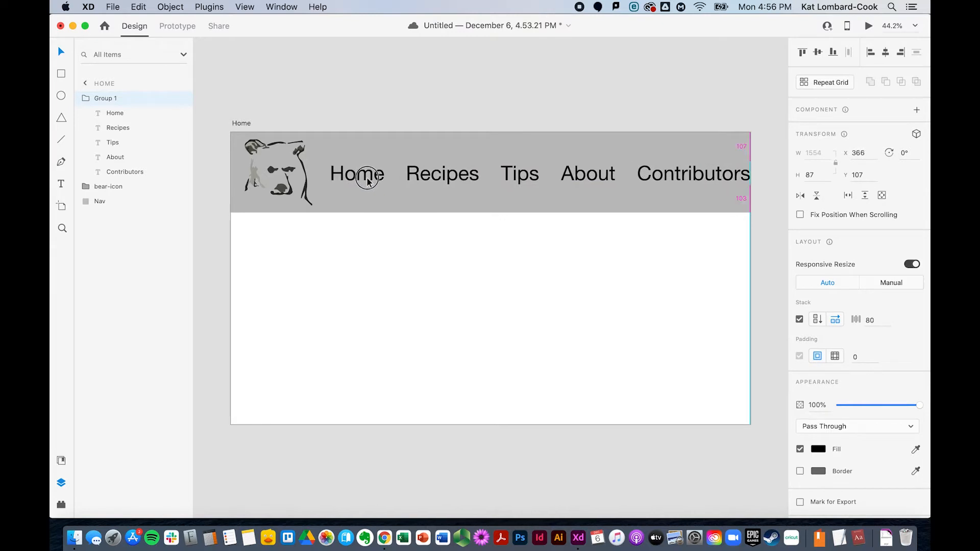
left_click(305, 185)
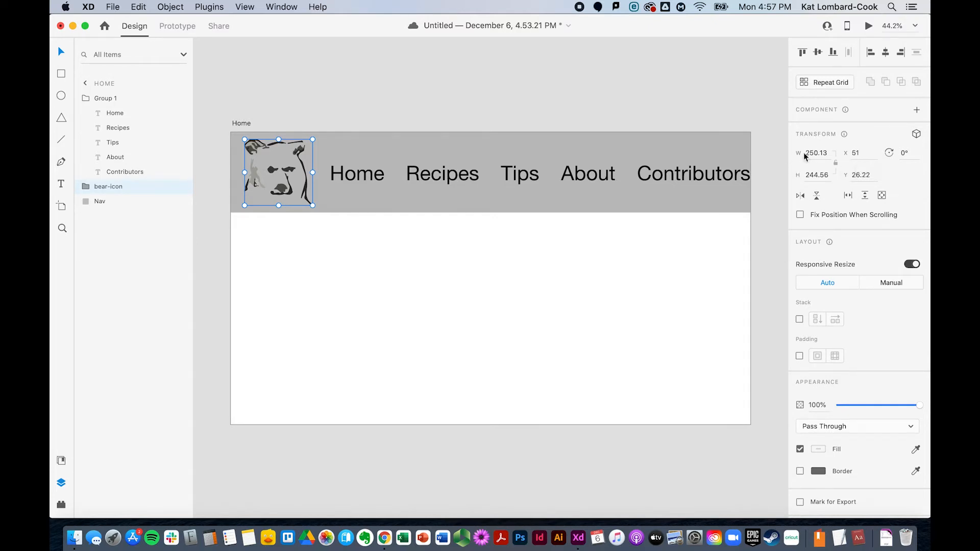
Reduce the stack spacing between the navigation labels to 70.
left_click(410, 175)
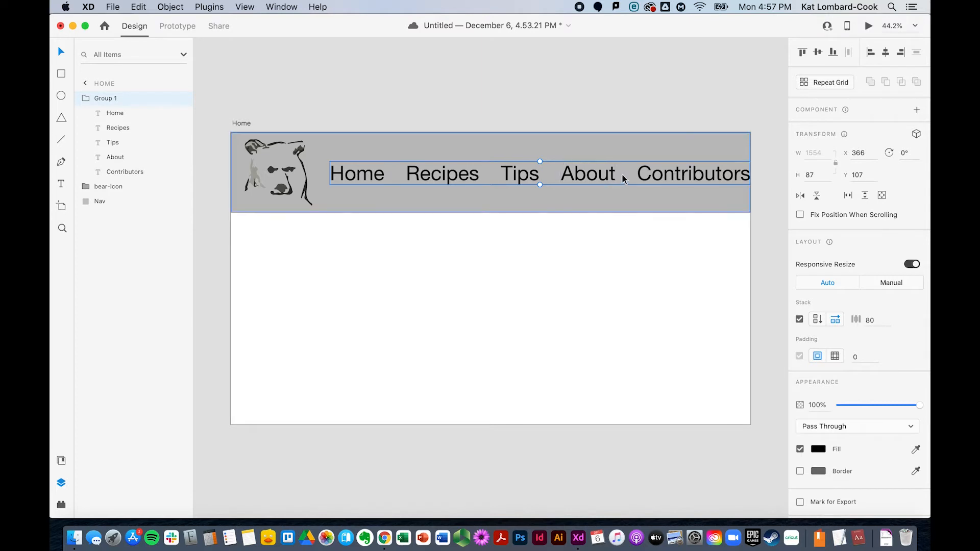
left_click(873, 321)
key("Down")
key("Down")
key("Down")
key("Down")
key("Down")
key("Down")
key("Down")
key("Down")
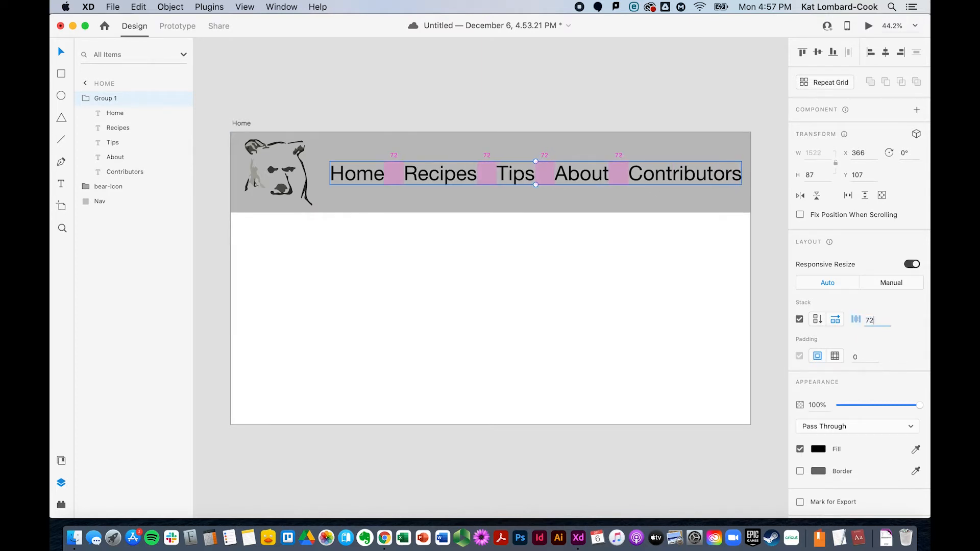
key("Down")
key("Down")
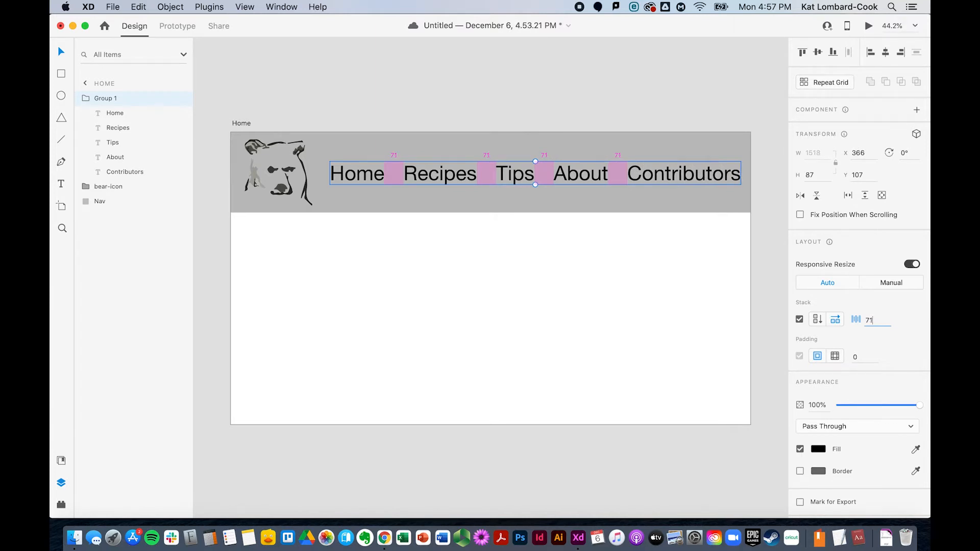
left_click(690, 86)
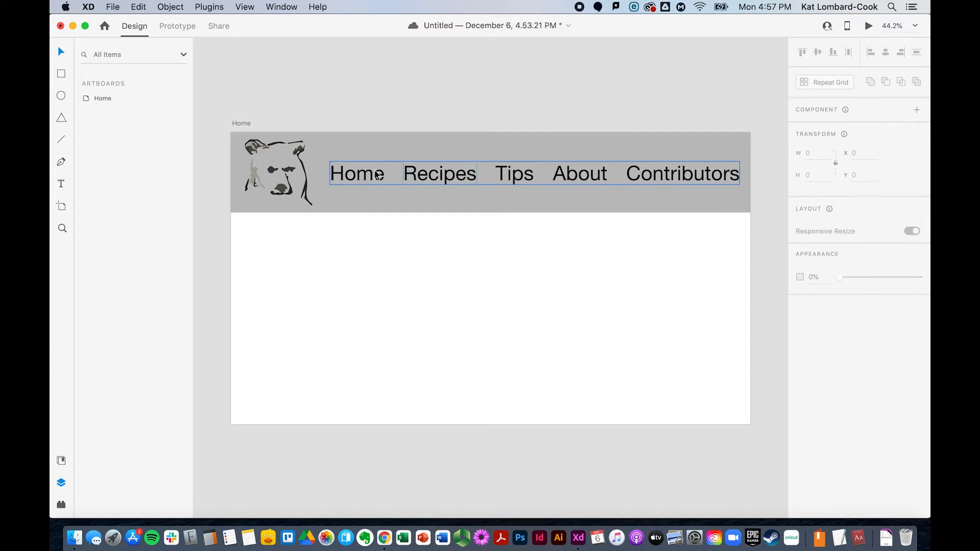
left_click(412, 95)
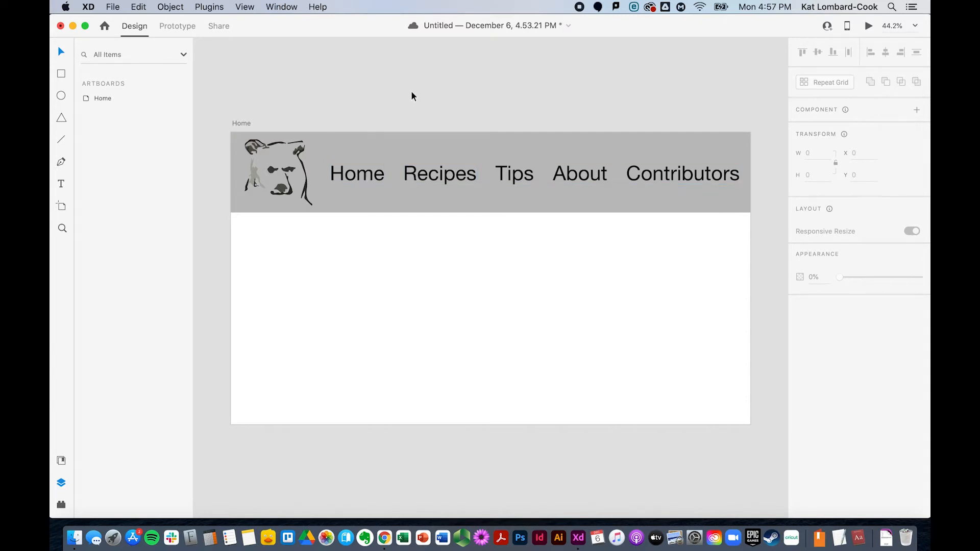
Set the stack spacing of the navigation label group to 65.
left_click(352, 177)
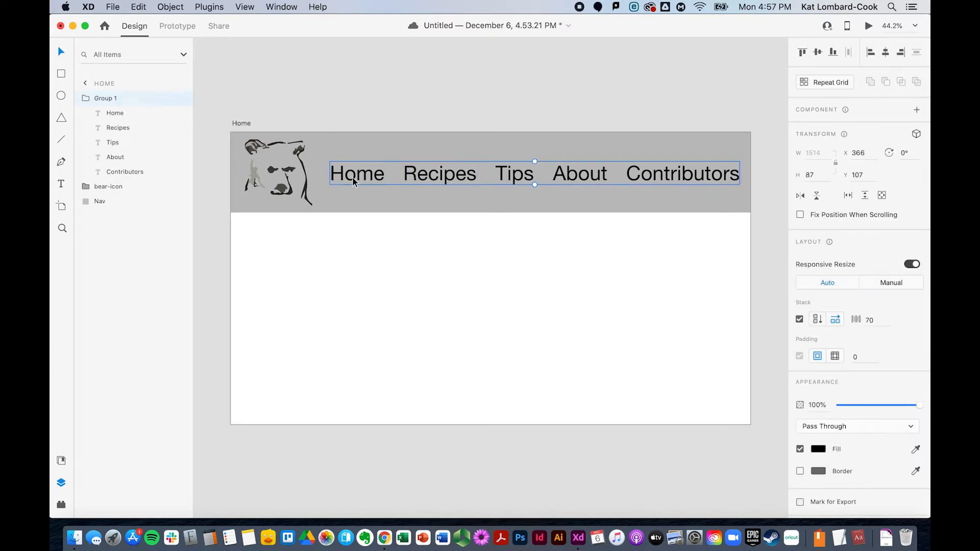
left_click(876, 320)
type("65")
key("Return")
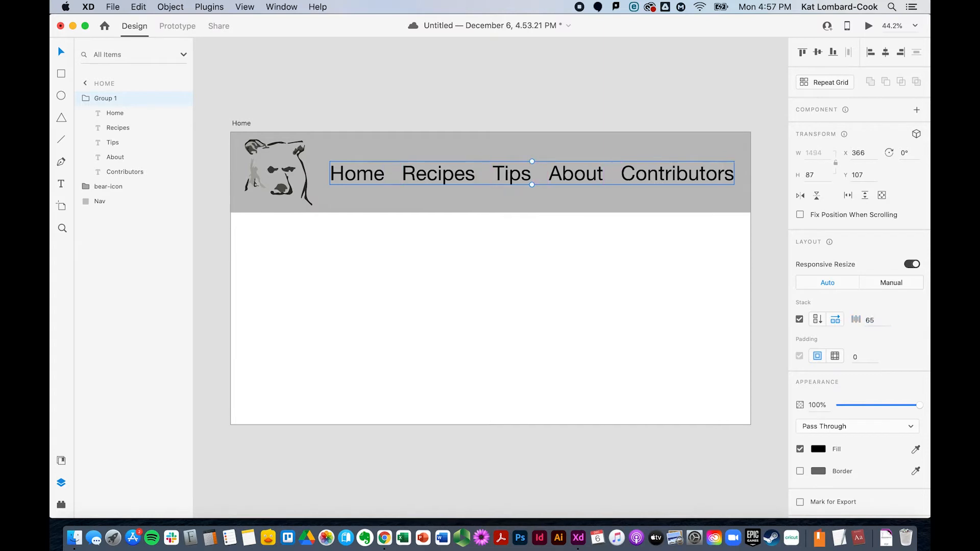
Set the stack spacing of the navigation label group to 60.
left_click(872, 320)
type("60")
key("Return")
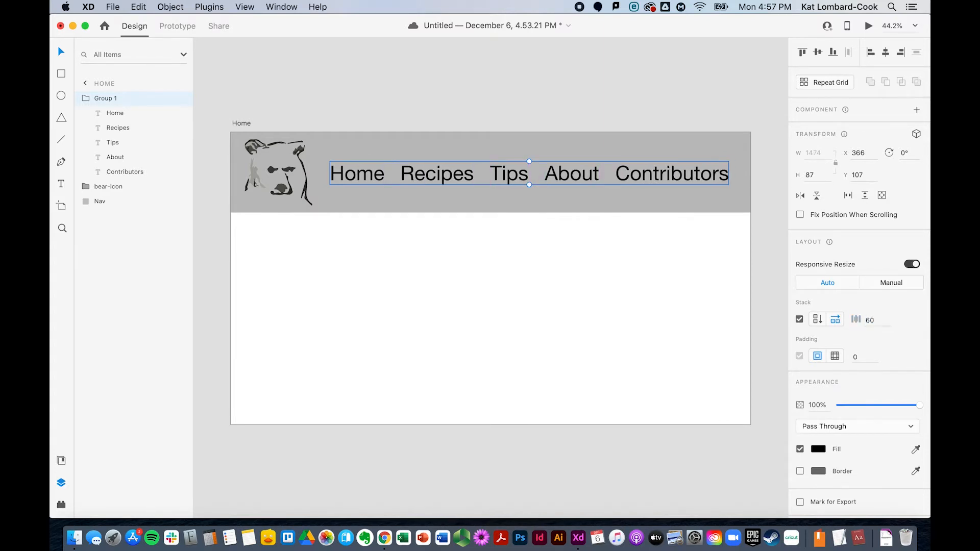
Set the font size of the Home label in the navigation bar to 70.
left_click(367, 178)
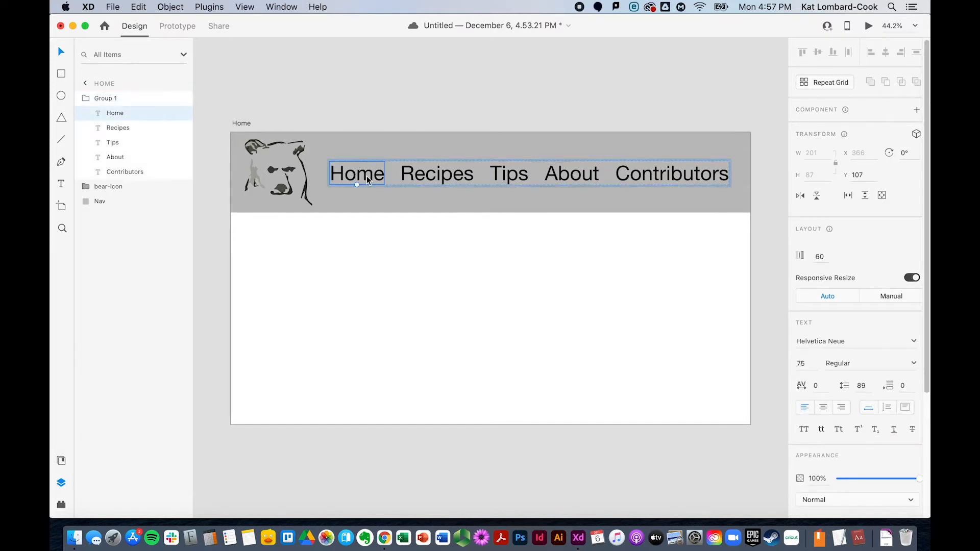
double_click(366, 178)
left_click(805, 362)
type("70")
key("Return")
Set the font size of the Recipes label in the navigation bar to 70.
left_click(449, 176)
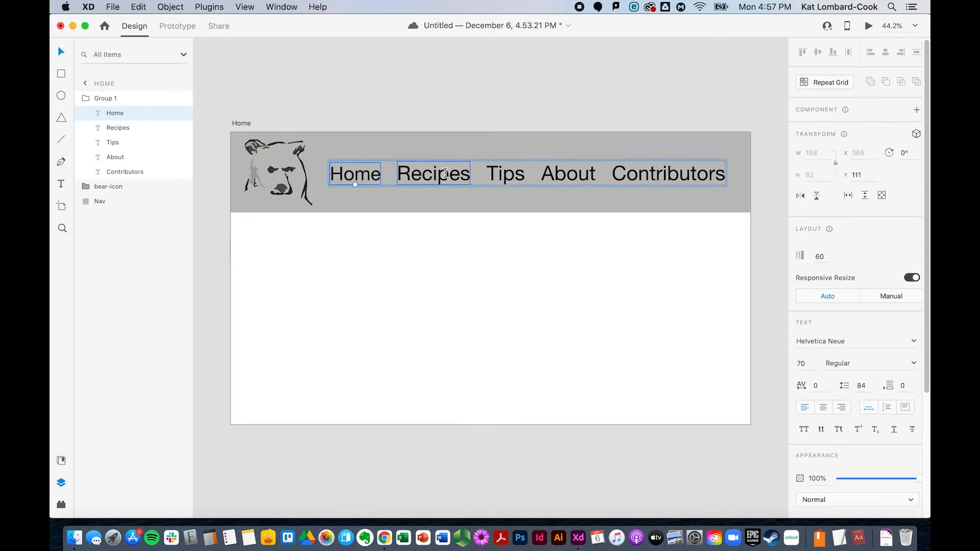
double_click(449, 176)
left_click(800, 363)
type("70")
key("Return")
Set the font size of the Tips label in the navigation bar to 70.
left_click(503, 175)
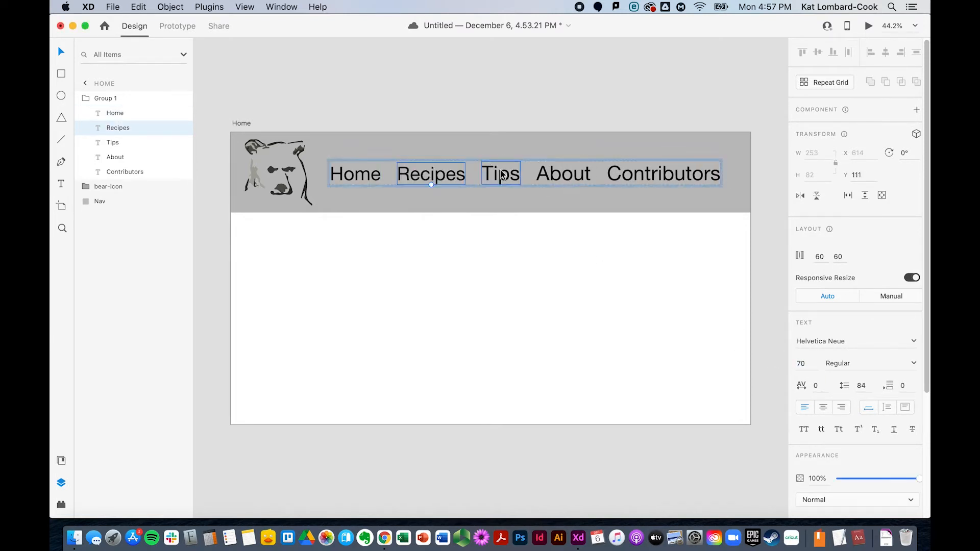
double_click(503, 175)
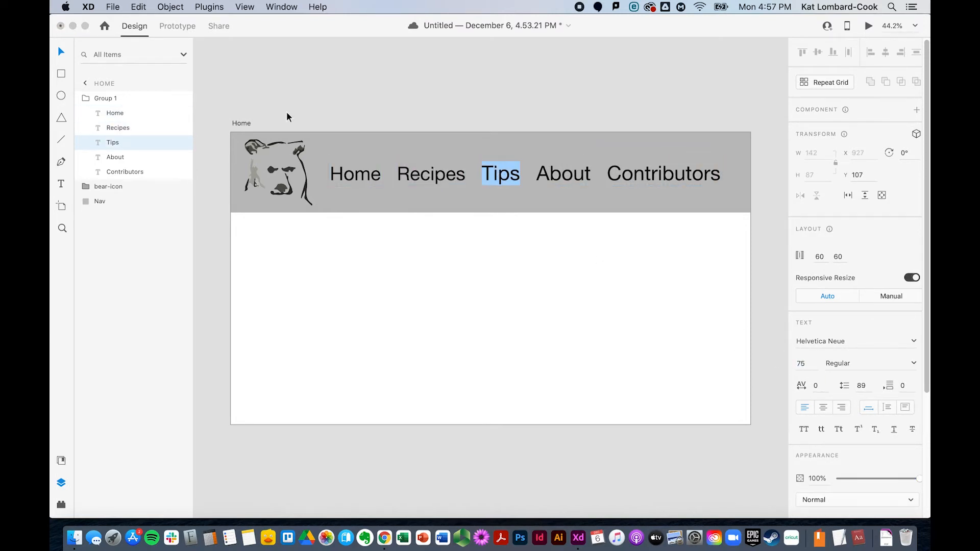
left_click(805, 363)
type("70")
key("Return")
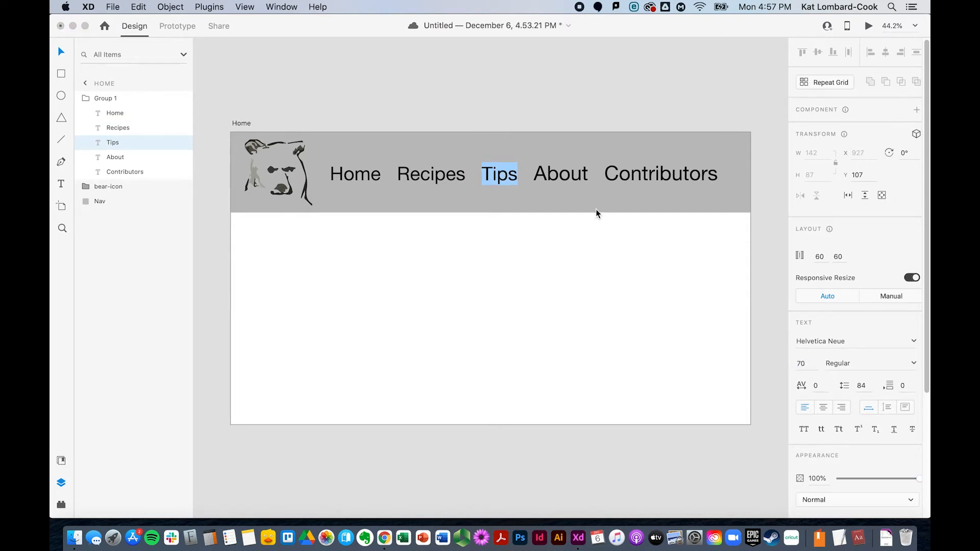
Set the font size of the About label in the navigation bar to 70.
left_click(571, 174)
double_click(562, 168)
double_click(563, 167)
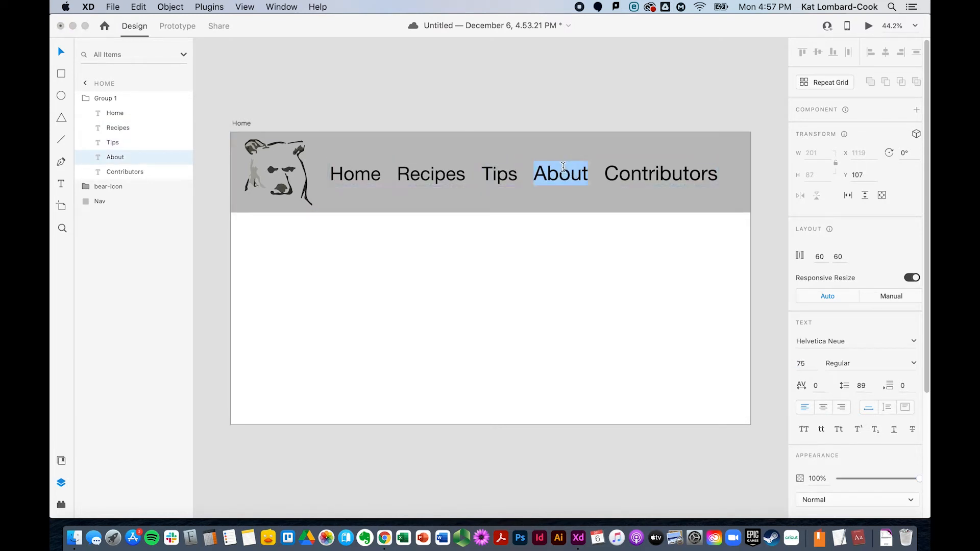
left_click(805, 359)
type("70")
key("Return")
Set the font size of the Contributors label in the navigation bar to 70.
double_click(655, 176)
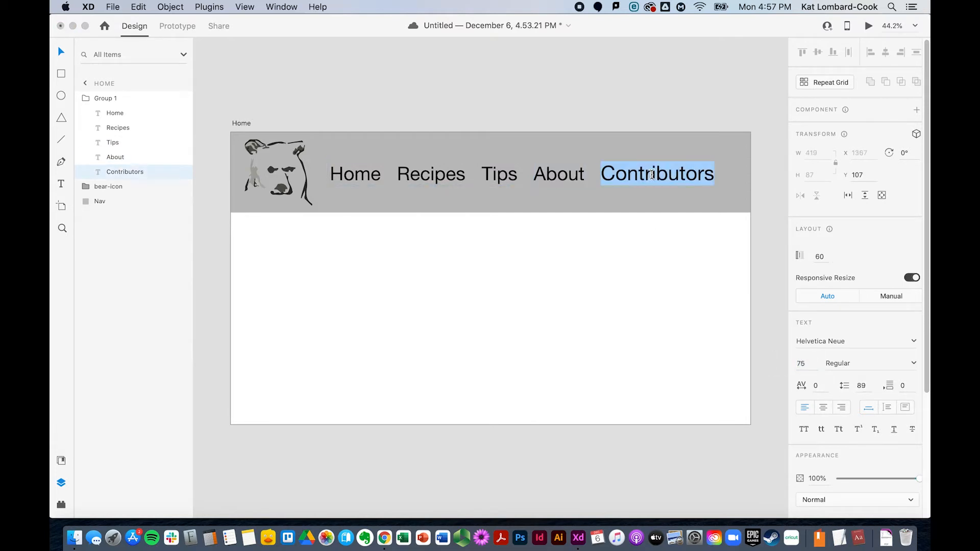
left_click(808, 363)
type("70")
key("Return")
key("Escape")
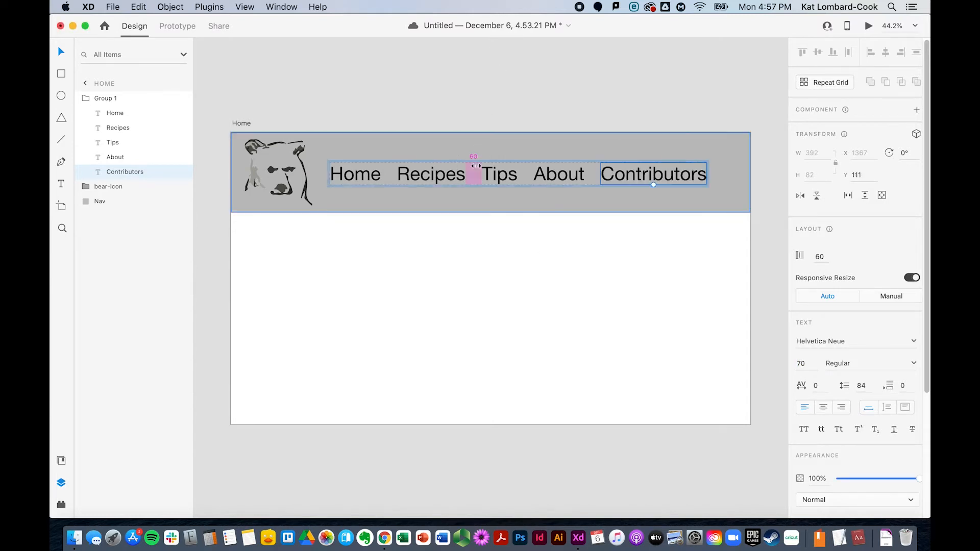
Move the whole group of navigation labels to about X 414, Y 108 within the gray bar.
left_click(559, 176)
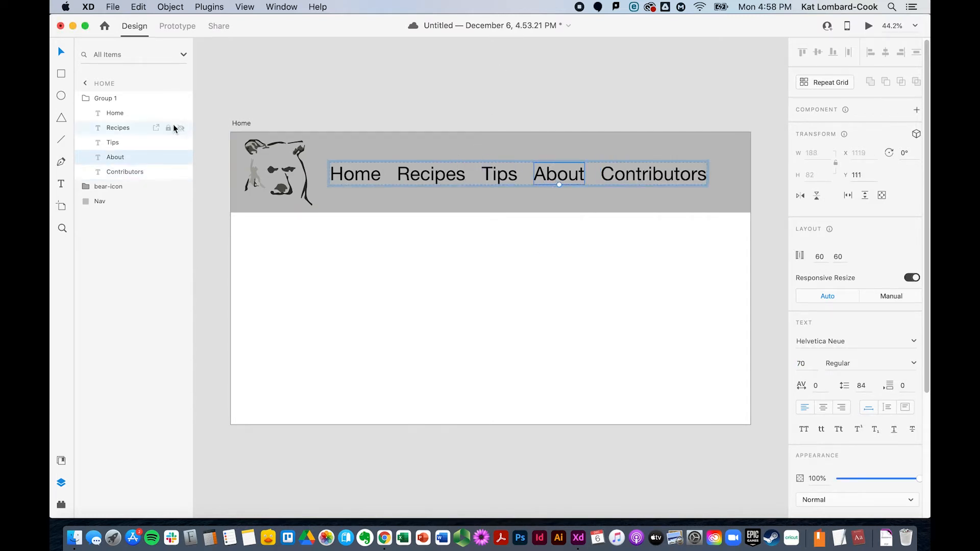
left_click(91, 98)
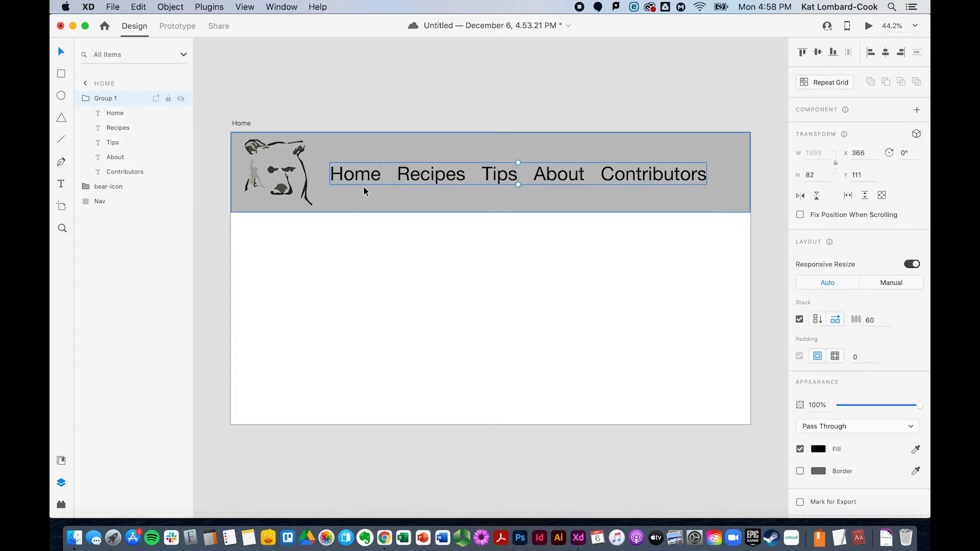
left_click_drag(417, 180, 430, 182)
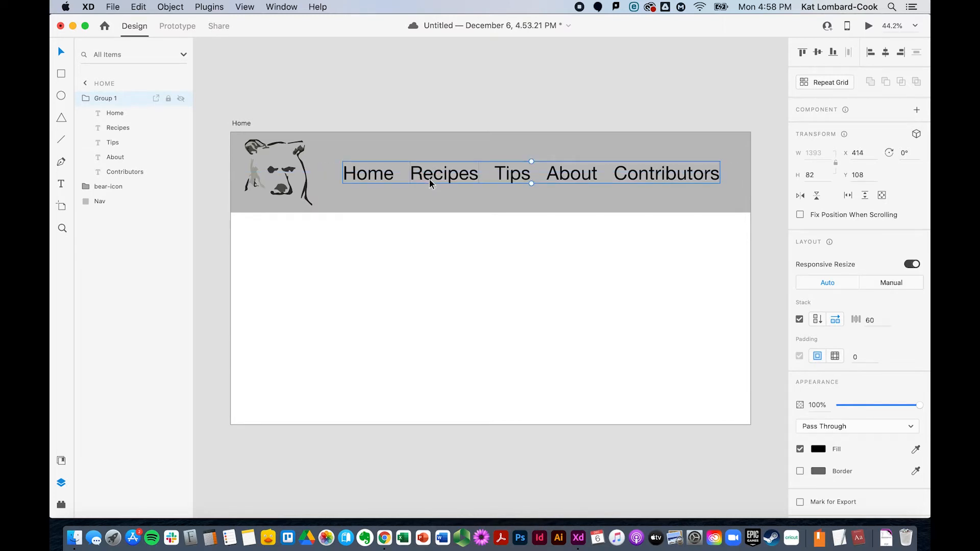
Deselect the navigation label group and save the document.
left_click(455, 105)
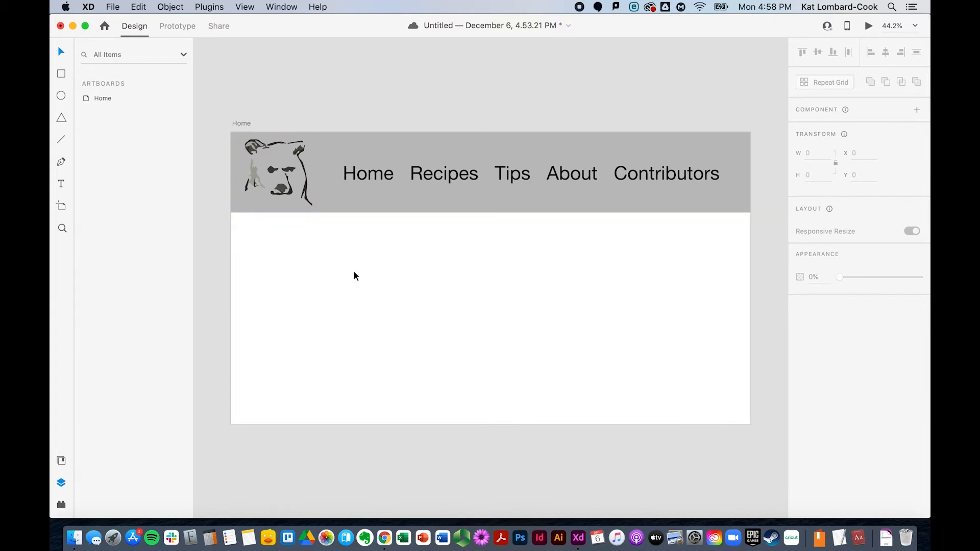
key("super+s")
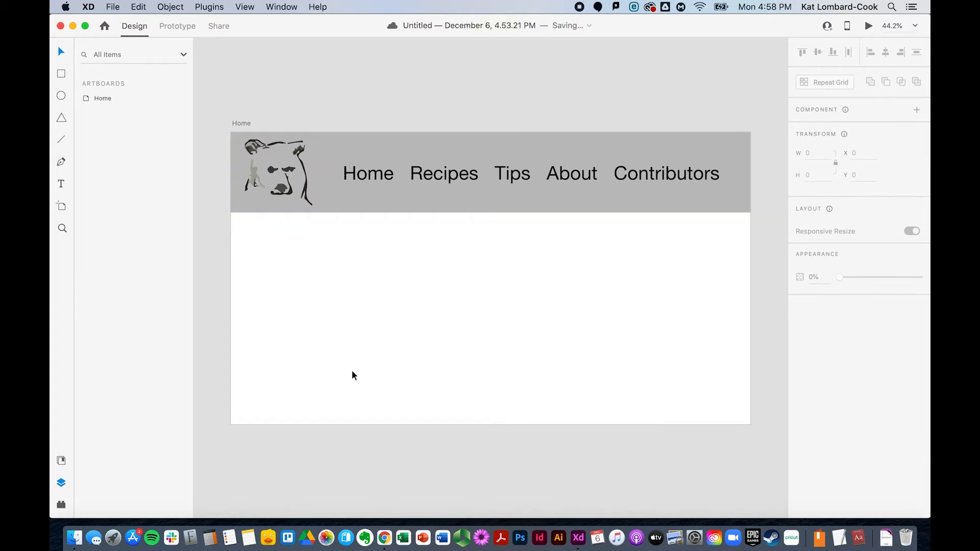
left_click(328, 384)
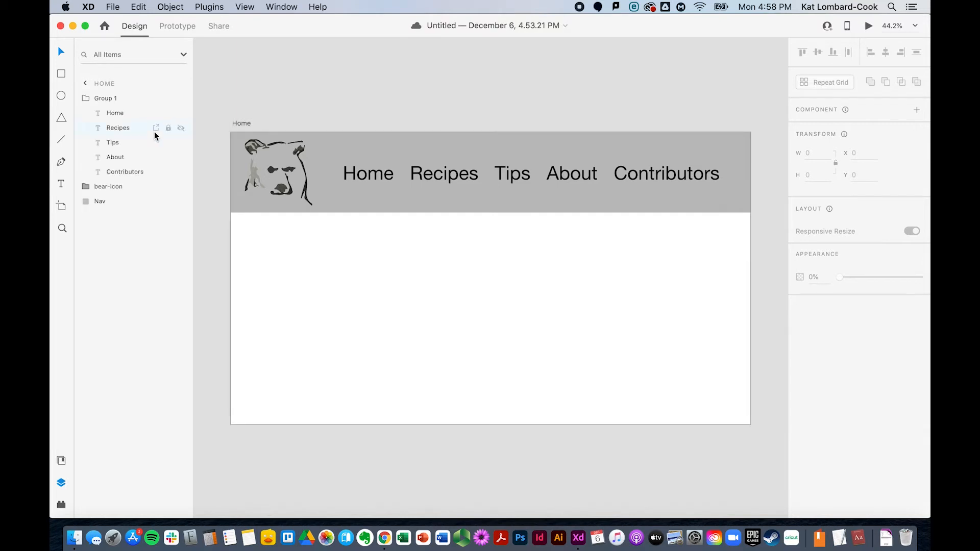
Rename the group of navigation labels to "Nav text" and deselect it.
double_click(100, 98)
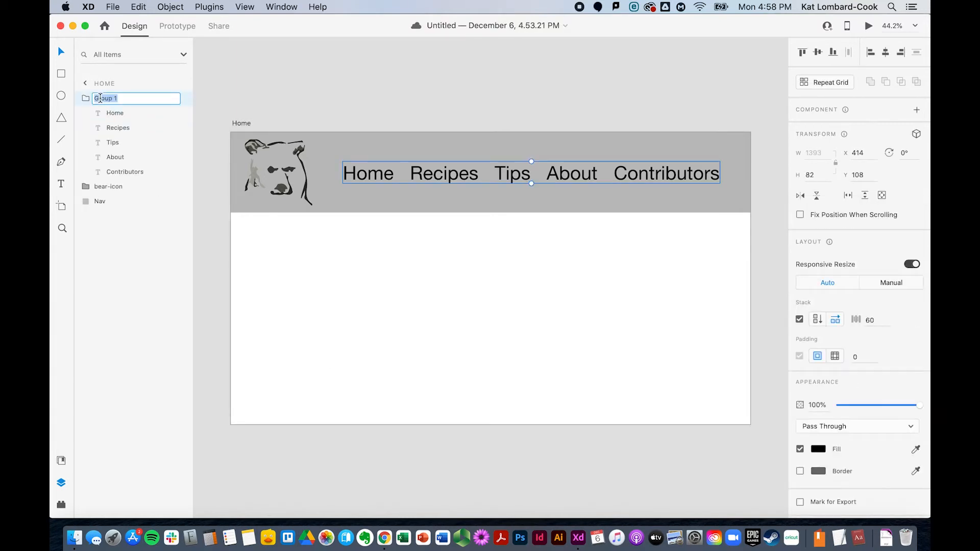
type("Nav text")
key("Return")
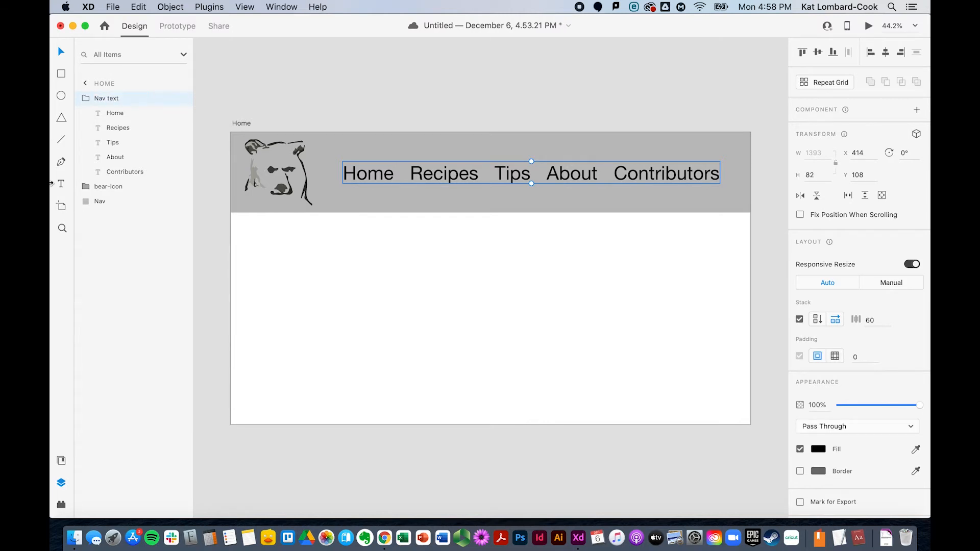
left_click(108, 246)
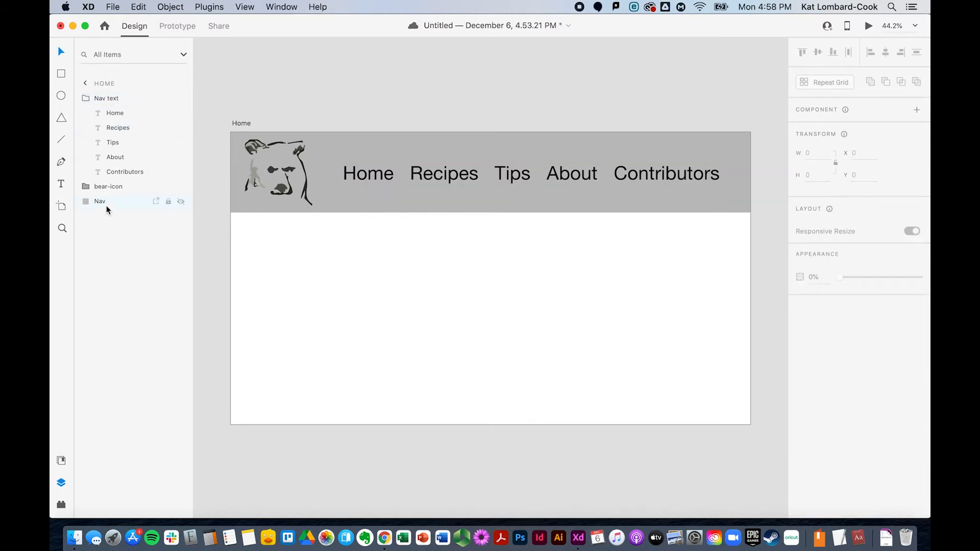
double_click(104, 100)
left_click(137, 309)
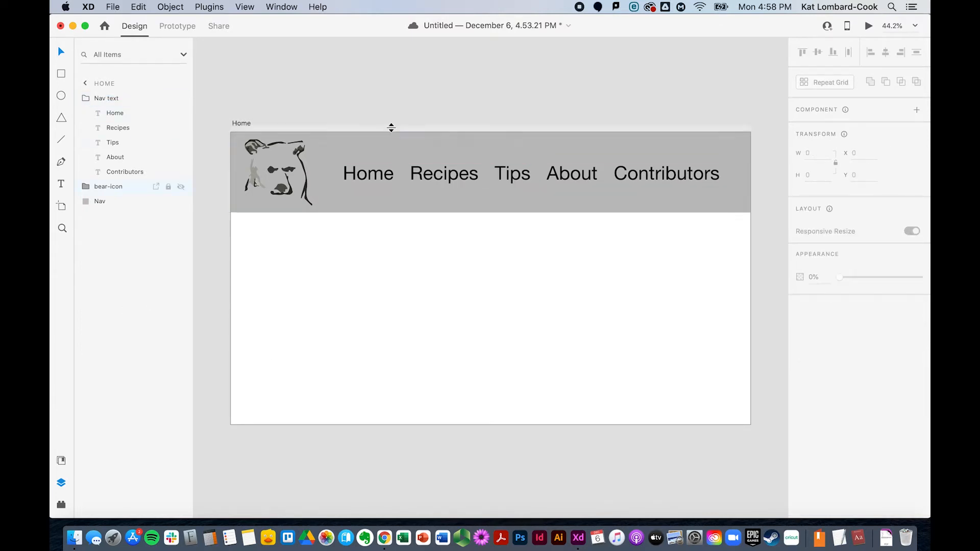
Add the text "Feature Recipe" just below the gray navigation bar, aligned with the bear logo.
scroll(372, 372, "down", 3)
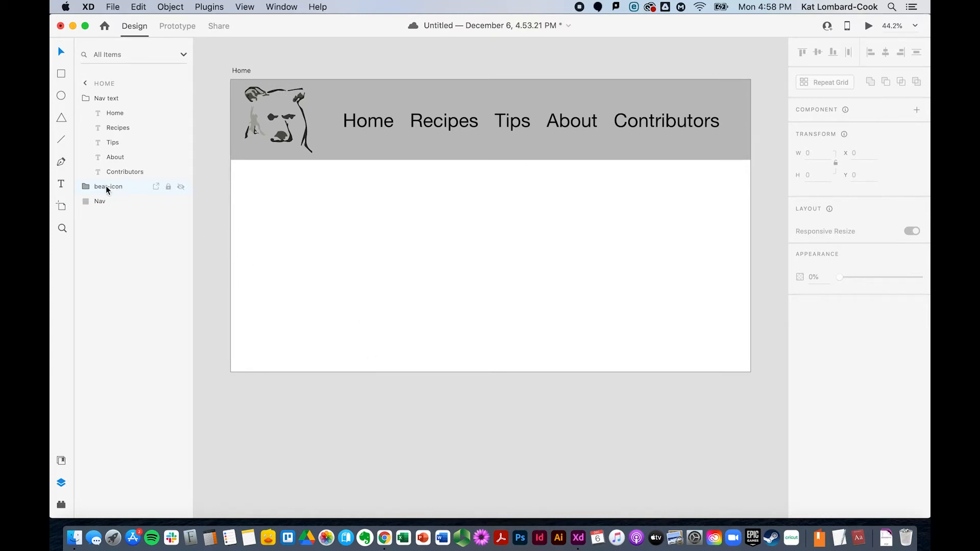
left_click(61, 184)
left_click(246, 189)
type("Feature Recipe")
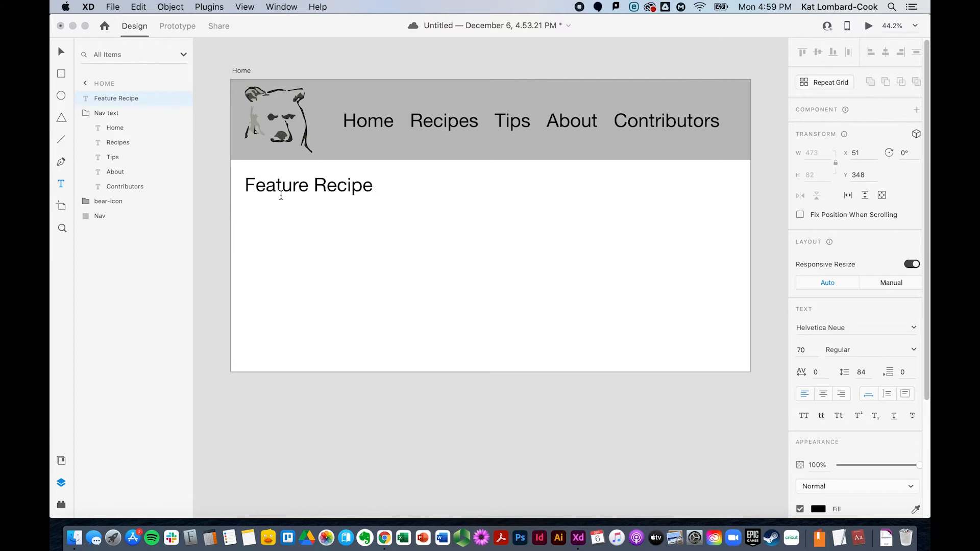
key("Escape")
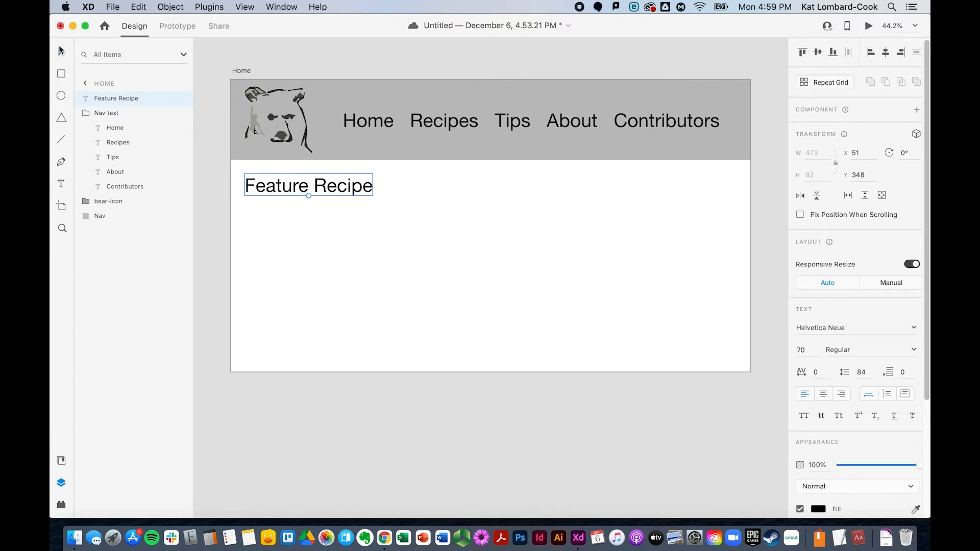
left_click(413, 237)
Set the font weight of the Feature Recipe heading to Bold.
double_click(345, 189)
scroll(818, 350, "down", 5)
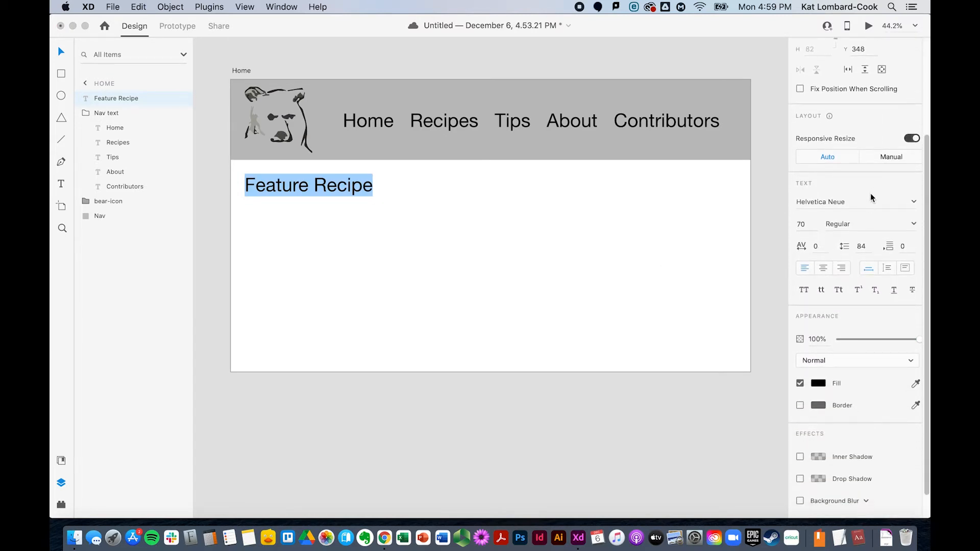
left_click(914, 225)
left_click(914, 227)
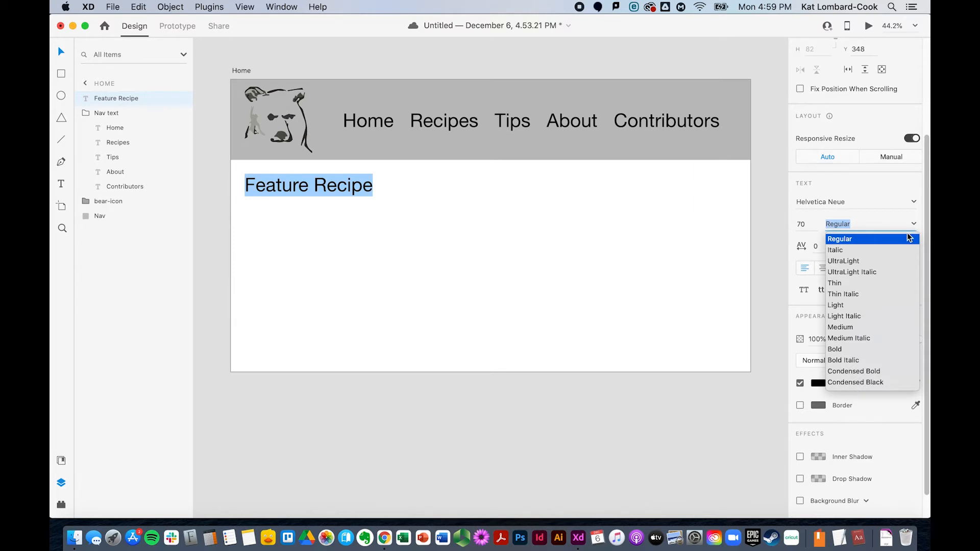
left_click(854, 349)
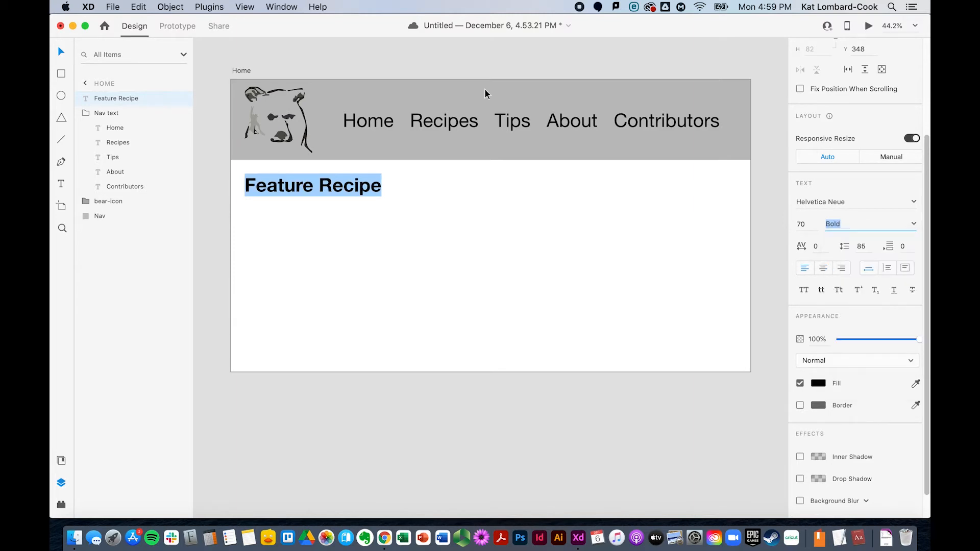
Set the font weight of the Home label in the navigation bar to Light.
left_click(372, 121)
double_click(372, 121)
double_click(372, 122)
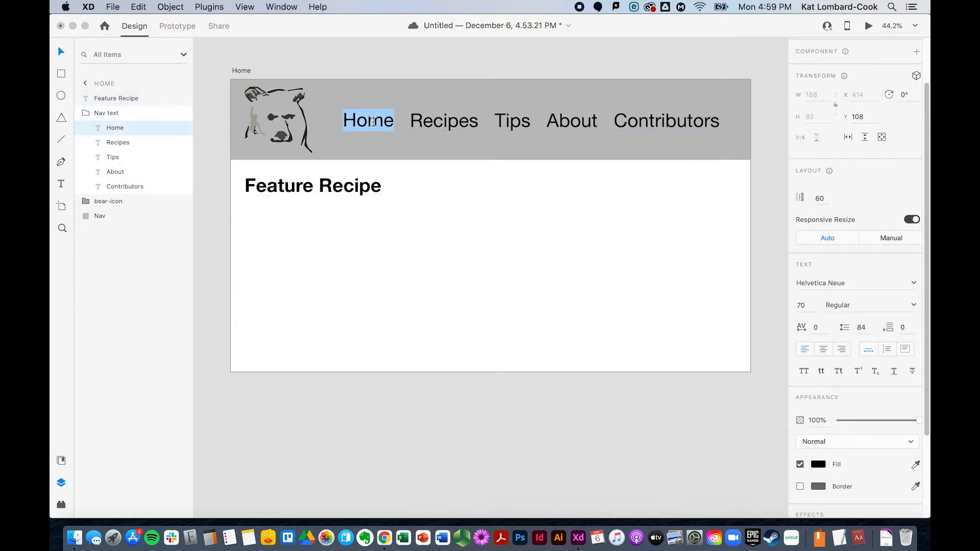
left_click(914, 305)
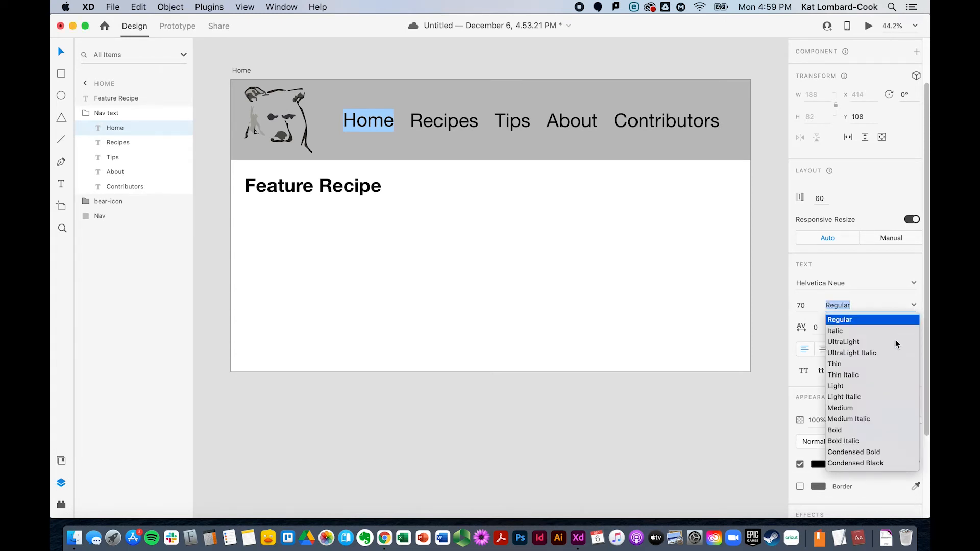
left_click(862, 386)
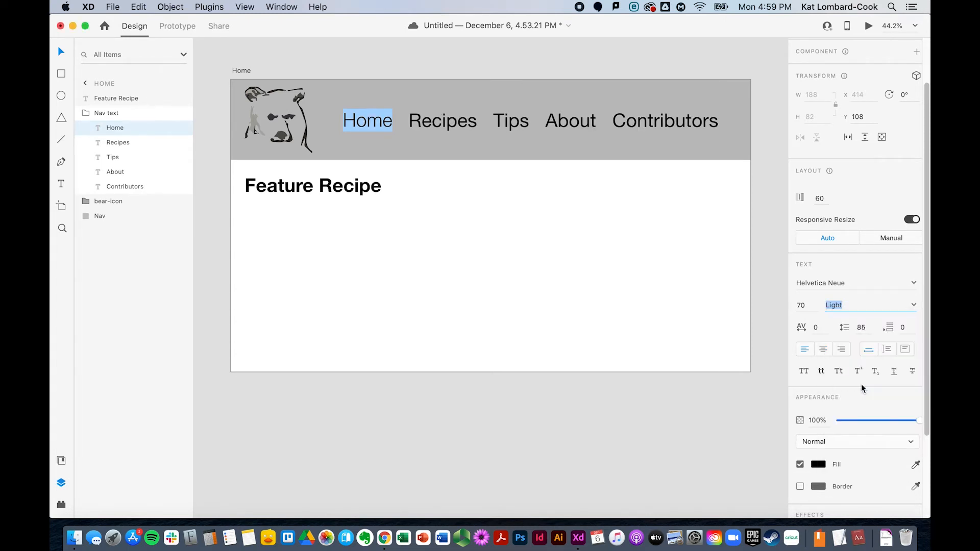
Set the font weight of the Recipes and Tips labels in the navigation bar to Light.
double_click(449, 119)
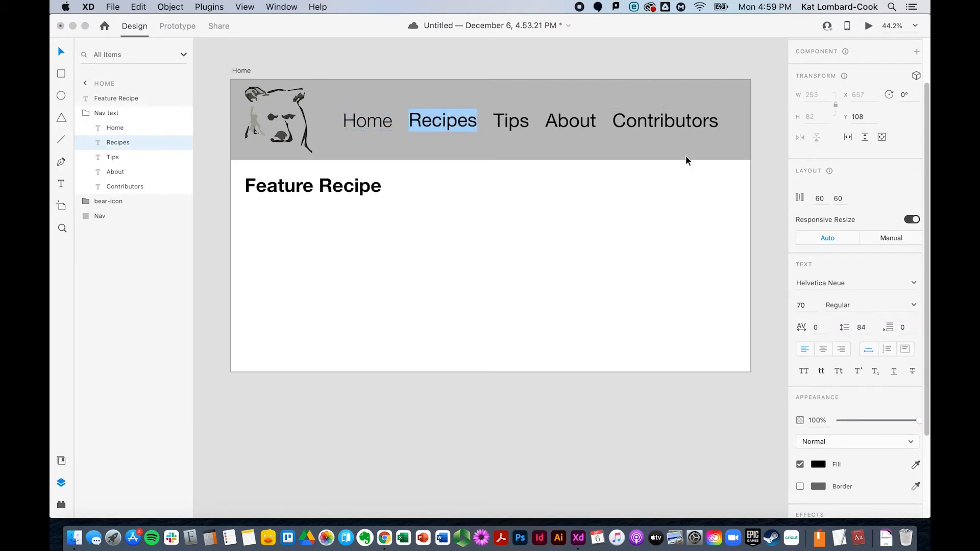
left_click(916, 303)
left_click(866, 385)
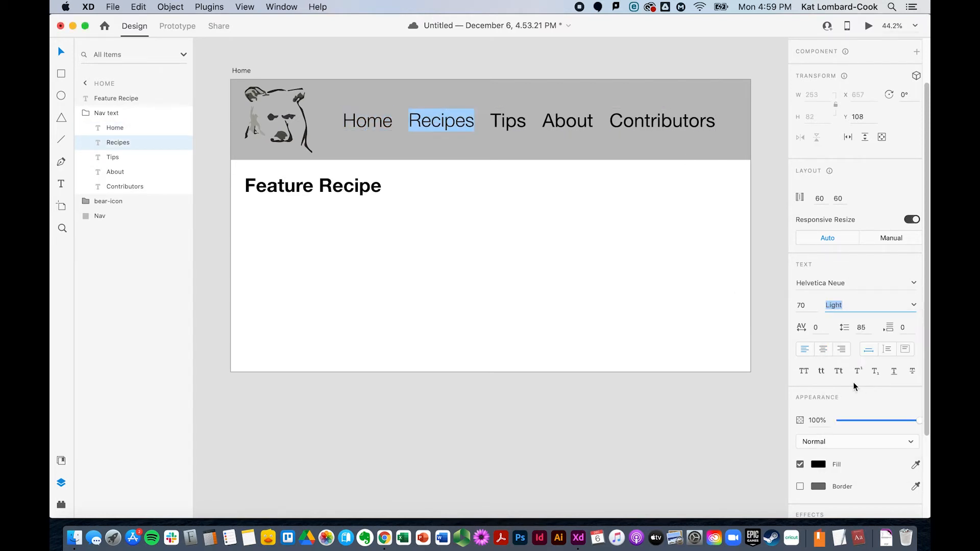
double_click(508, 123)
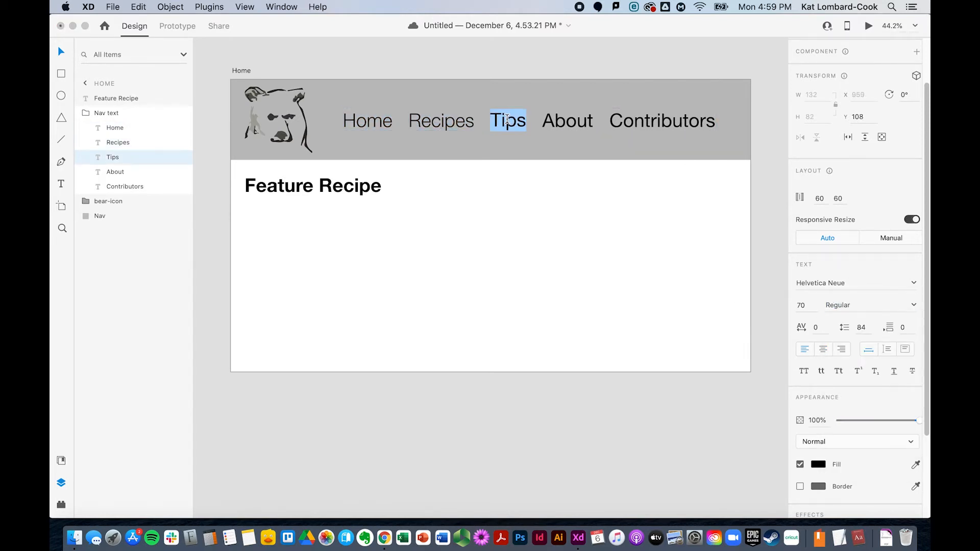
left_click(914, 307)
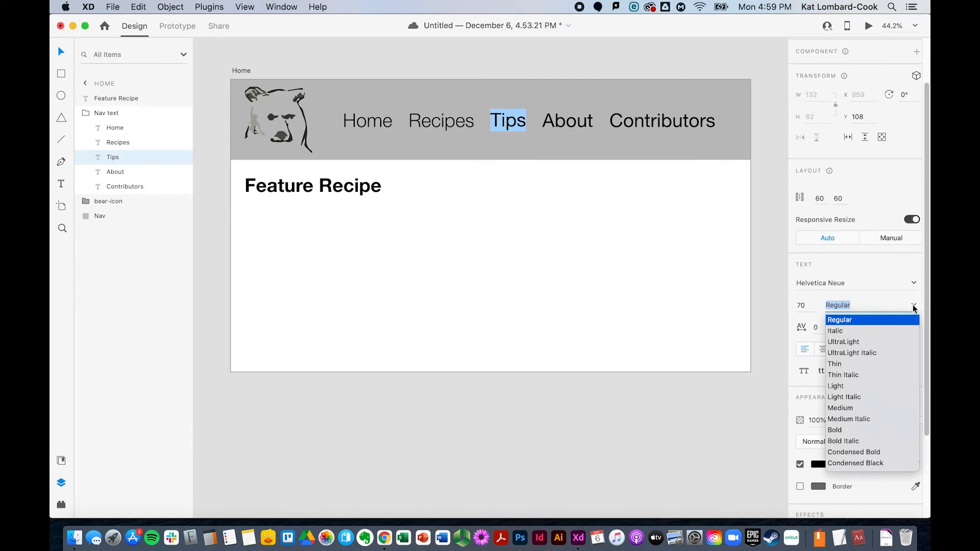
left_click(840, 387)
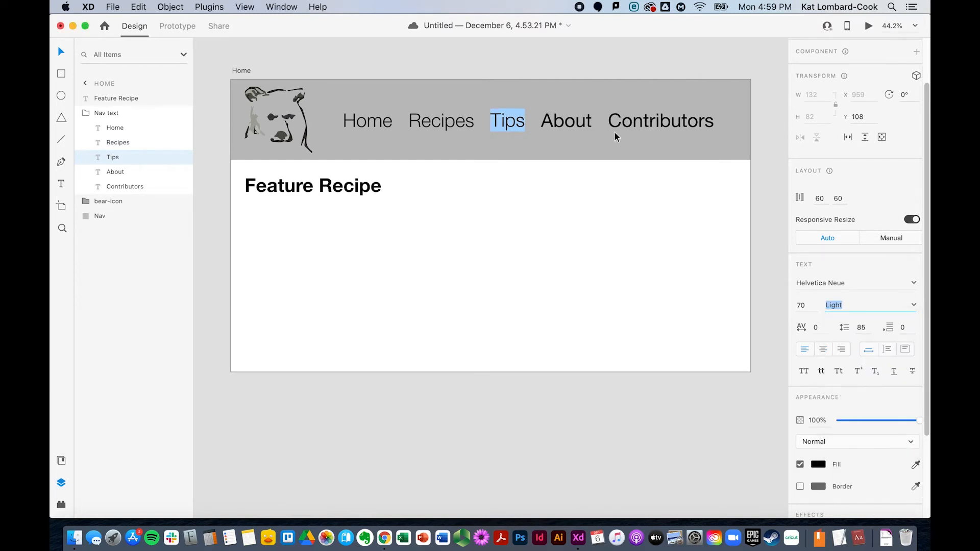
Set the font weight of the About and Contributors labels in the navigation bar to Light.
double_click(565, 121)
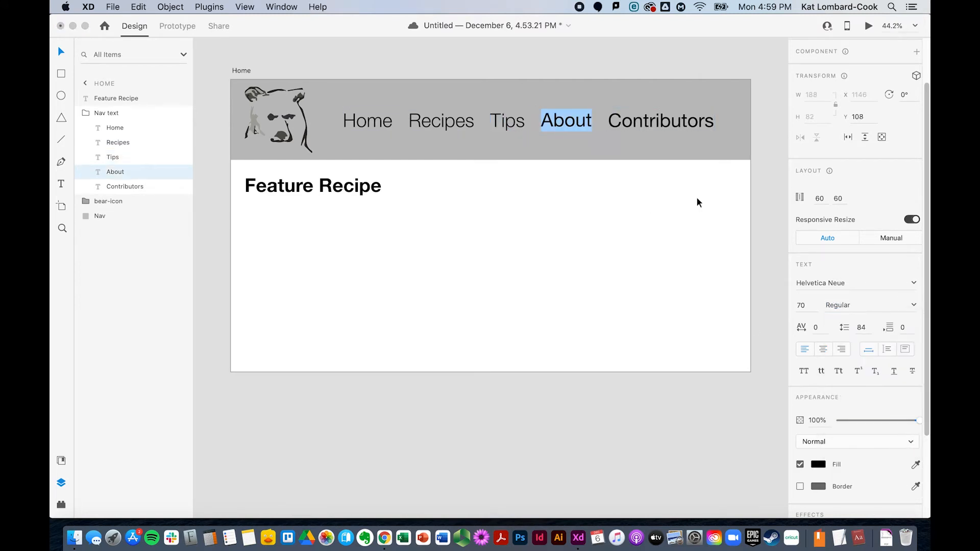
left_click(912, 305)
key("Escape")
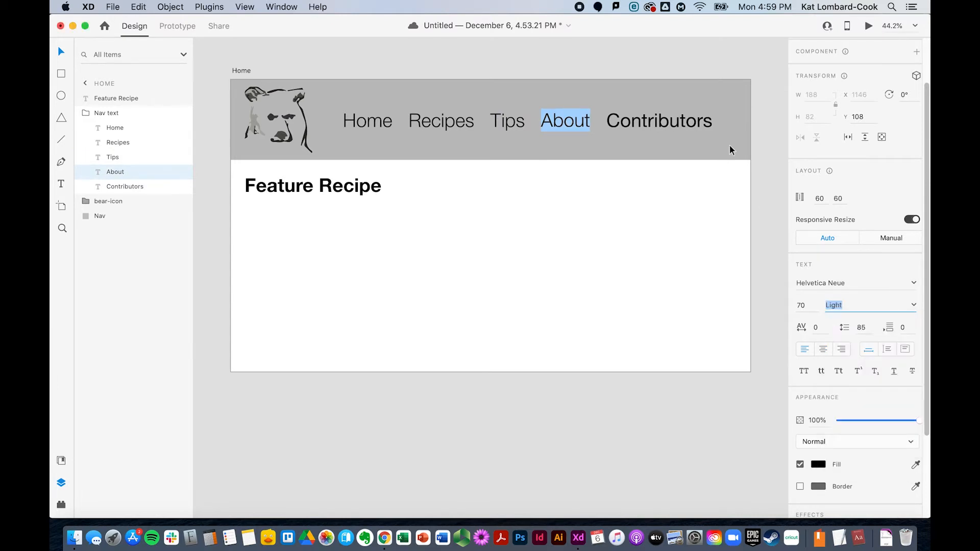
double_click(691, 123)
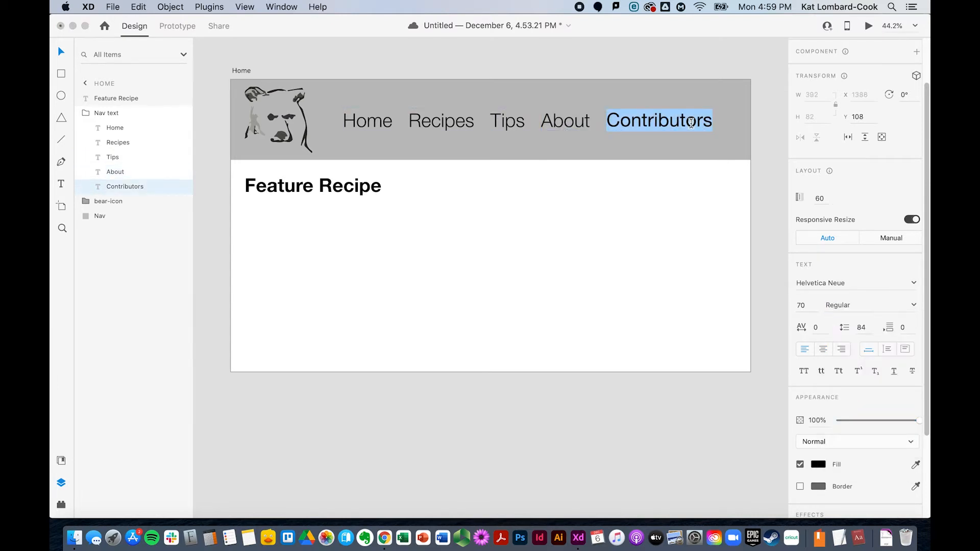
left_click(917, 305)
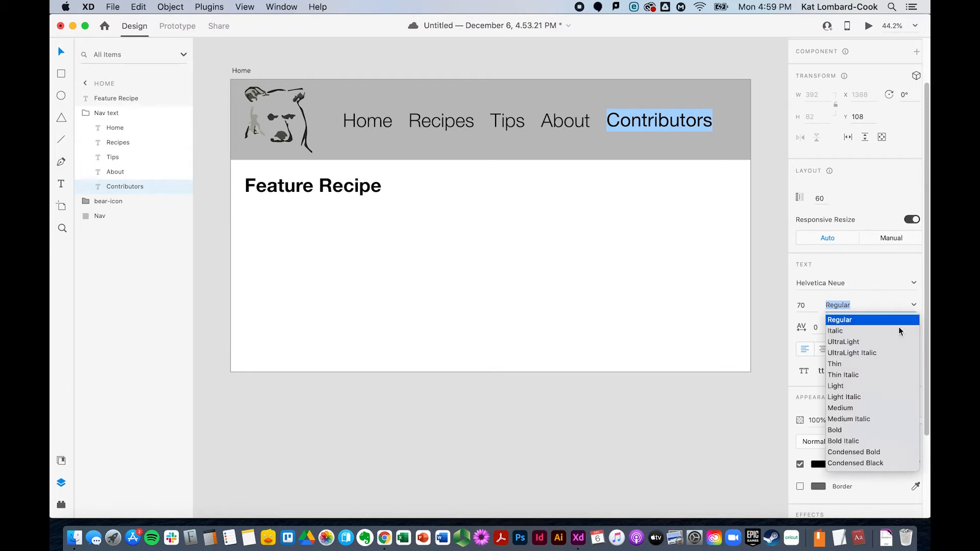
left_click(850, 391)
key("Escape")
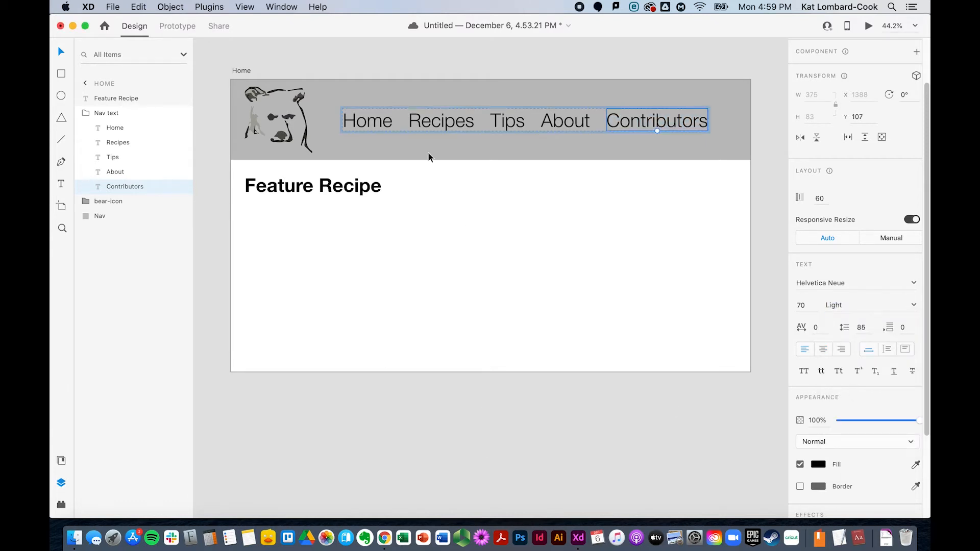
Change the heading text to "Feature Recipes" and deselect it.
double_click(371, 186)
type("s")
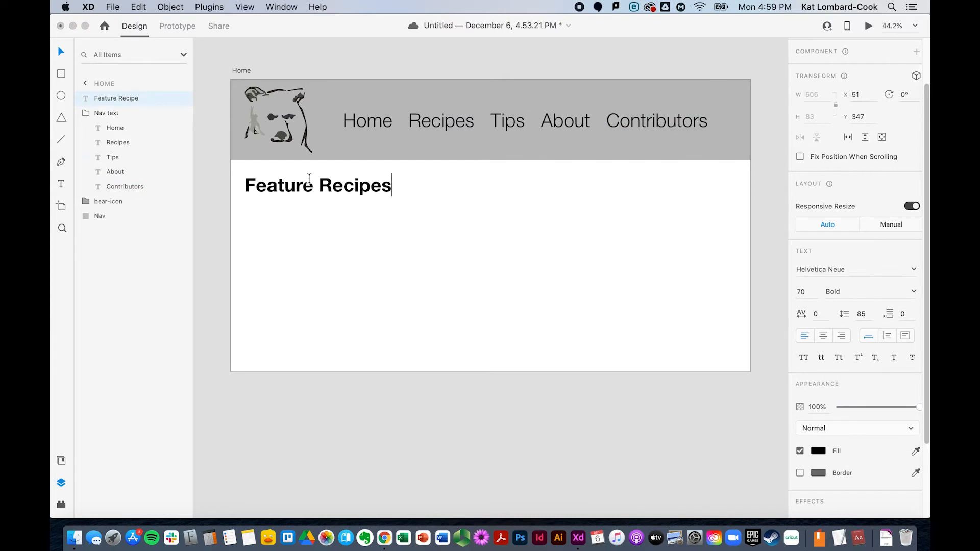
left_click(62, 50)
left_click(257, 282)
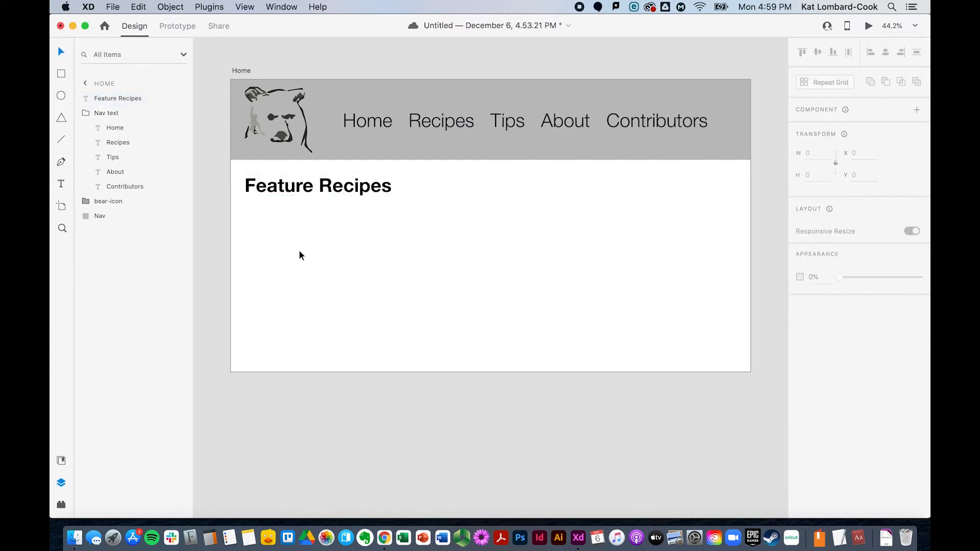
Draw a rectangle about 543 by 359 below the Feature Recipes heading and set its border size to 3.
left_click(61, 74)
left_click_drag(245, 209, 391, 306)
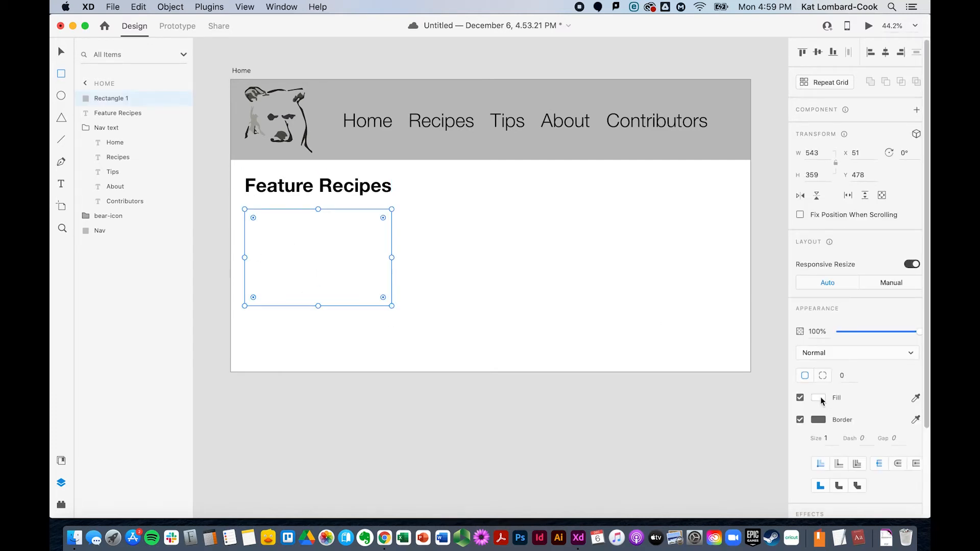
left_click(818, 398)
left_click(857, 417)
left_click(827, 438)
type("3")
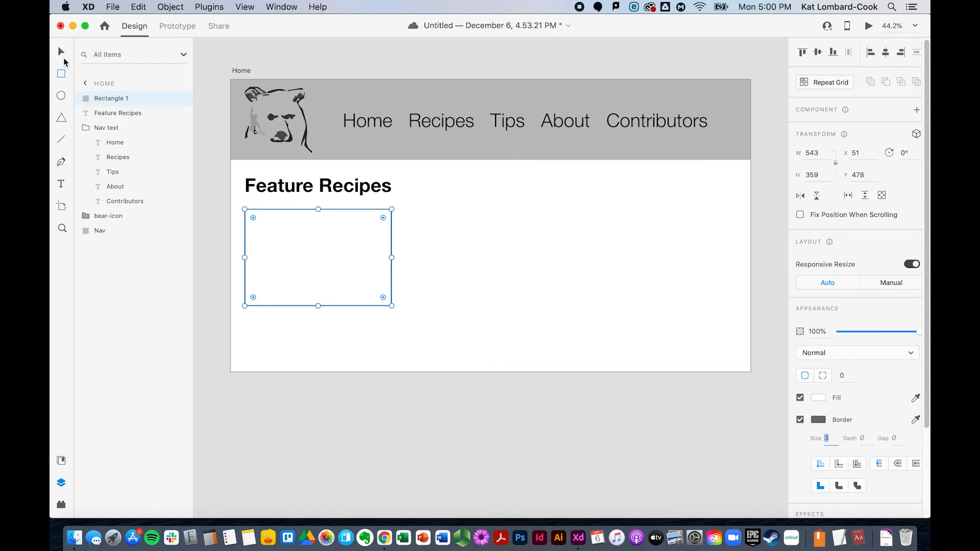
Rename the new rectangle's layer to "Image".
double_click(96, 98)
key("BackSpace")
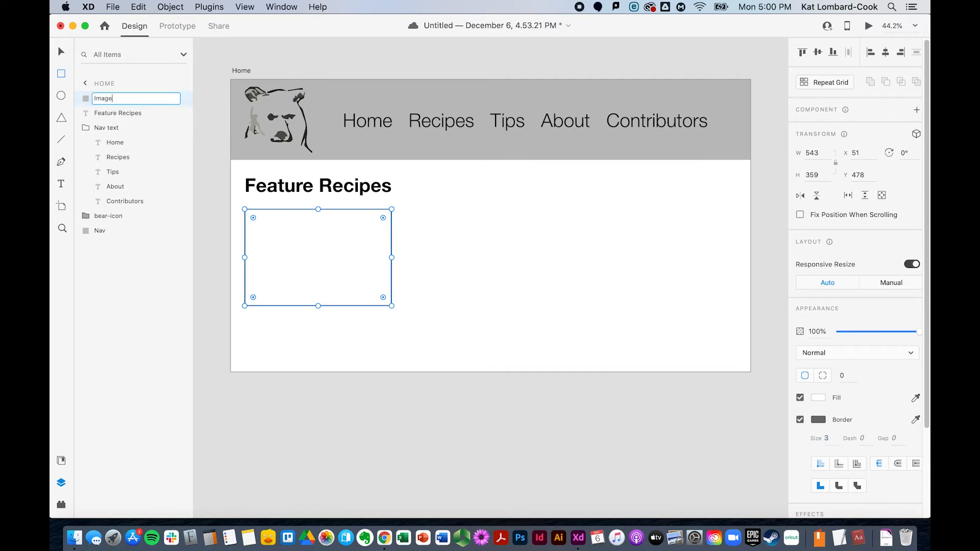
type("Image")
key("Return")
Duplicate the Image rectangle twice and place the copies beside it in an evenly spaced row, the third at about X 1327.
left_click(61, 51)
key("super+d")
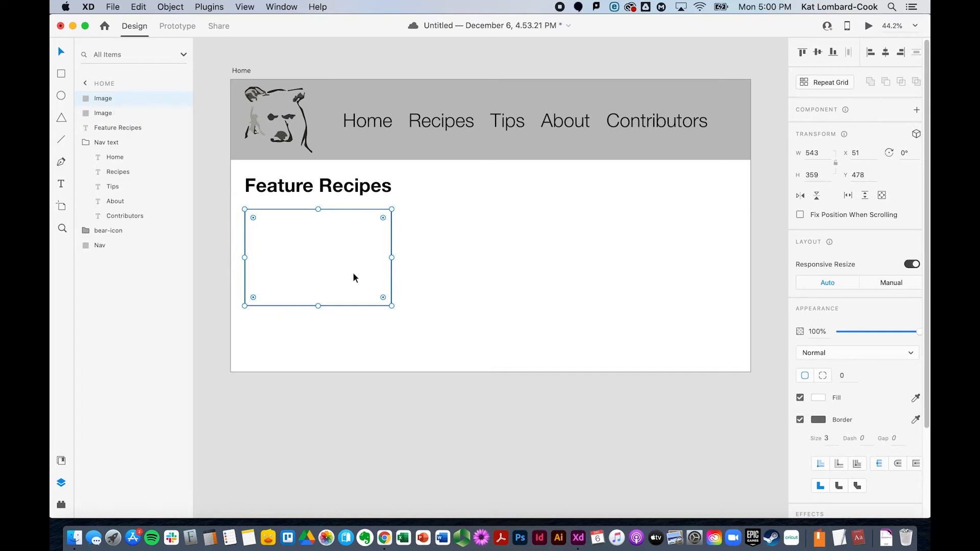
left_click_drag(311, 261, 483, 260)
key("super+v")
left_click_drag(321, 257, 660, 258)
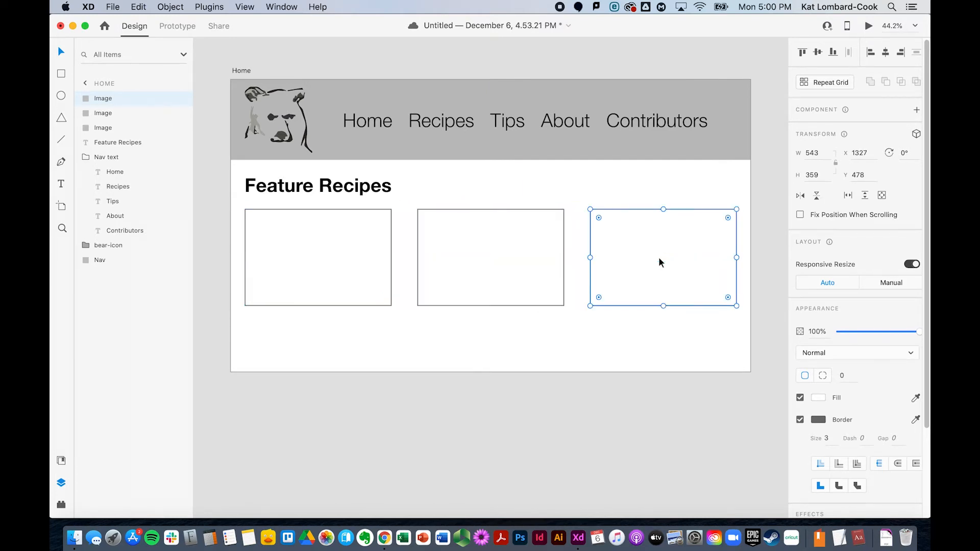
left_click(572, 391)
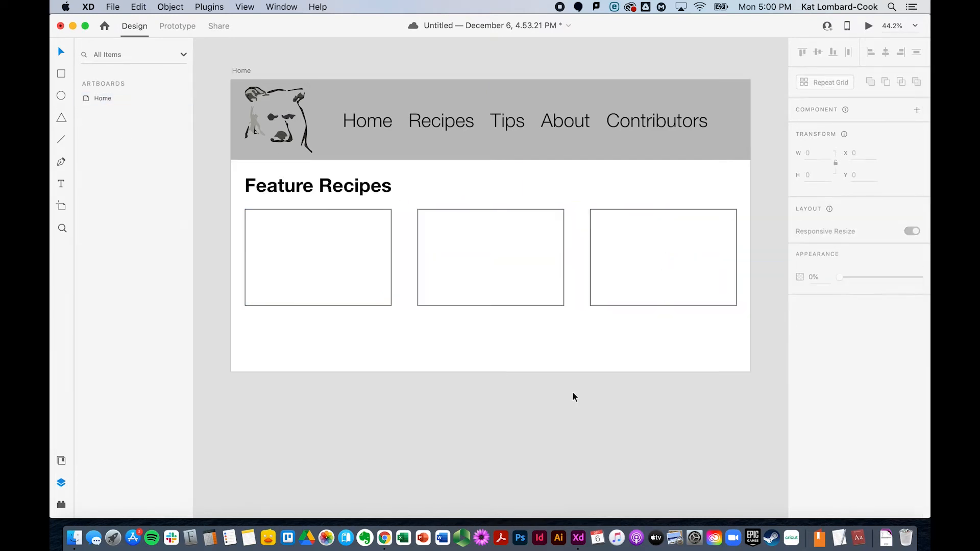
left_click(457, 265)
left_click_drag(365, 254, 365, 255)
left_click(449, 356)
Add the text "Recipe Title" directly below the first Image rectangle, aligned with its left edge.
scroll(498, 414, "down", 2)
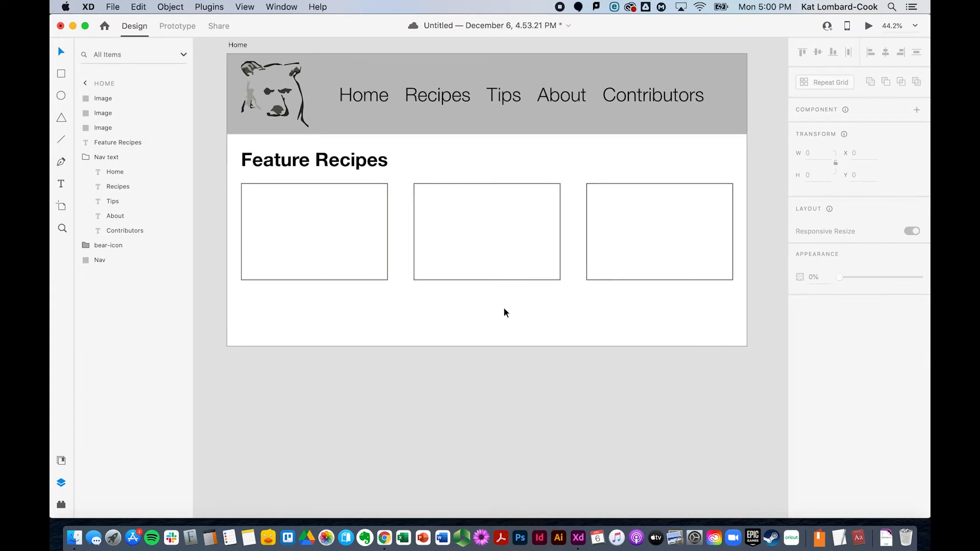
scroll(503, 308, "down", 2)
scroll(503, 308, "left", 2)
left_click(62, 185)
left_click(270, 271)
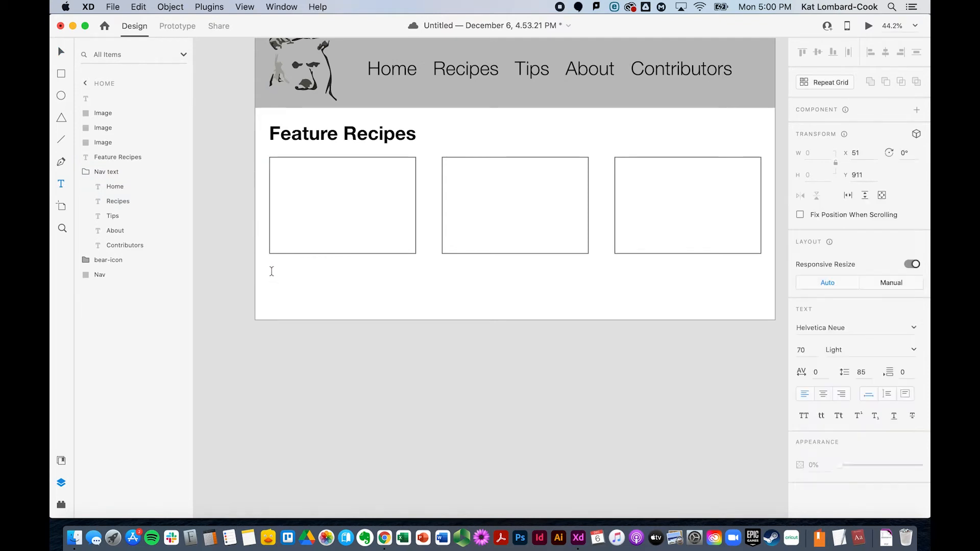
type("Recipe Title")
Set the "Recipe Title" text to Helvetica Neue Regular at size 40 and reposition it just below the first Image rectangle.
key("super+a")
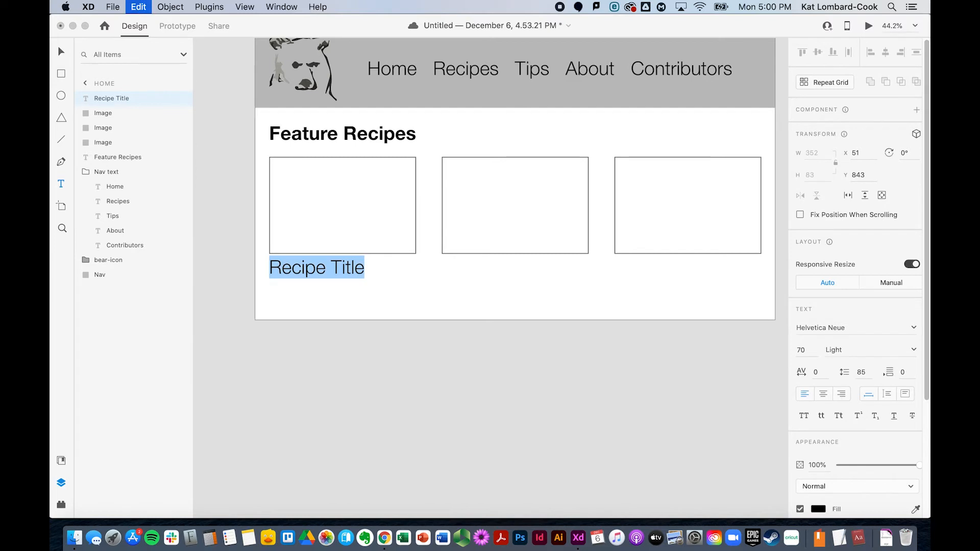
left_click(913, 352)
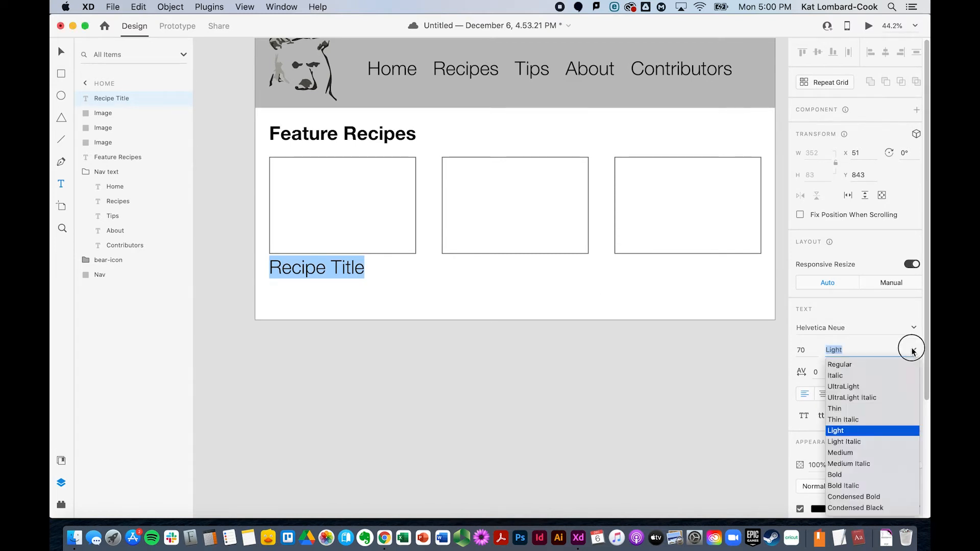
left_click(887, 365)
key("shift+Tab")
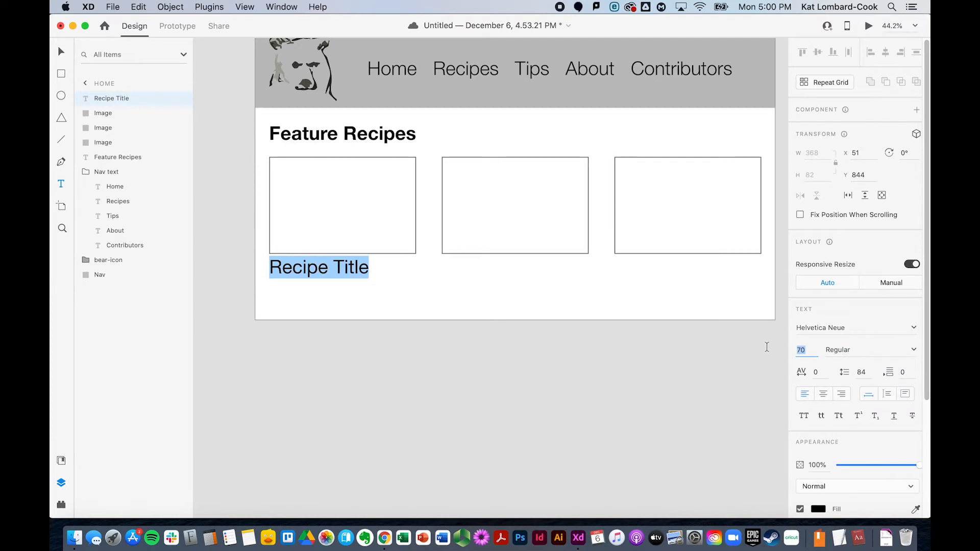
type("40")
key("Return")
key("Escape")
left_click_drag(279, 270, 284, 267)
left_click(315, 332)
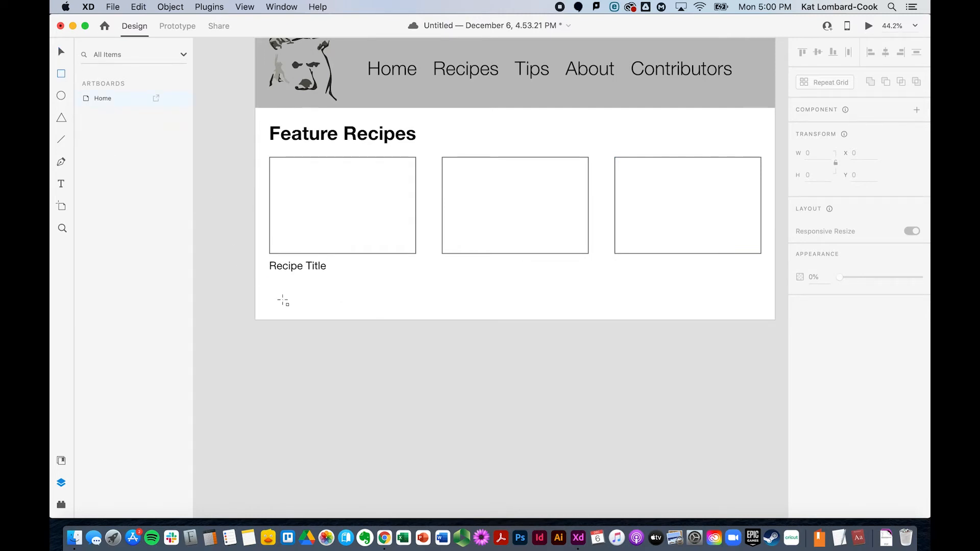
Draw a bar about 543 by 32 below the Recipe Title, fill it with the nav bar's gray #BFBFBF, and turn off its border.
mouse_move(269, 280)
left_mouse_down()
mouse_move(385, 295)
mouse_move(416, 289)
left_mouse_up()
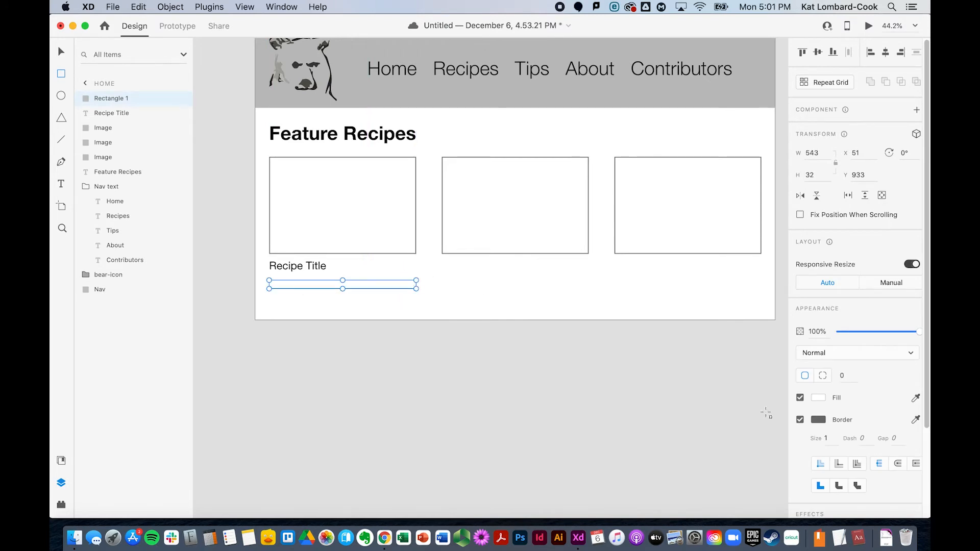
left_click(818, 398)
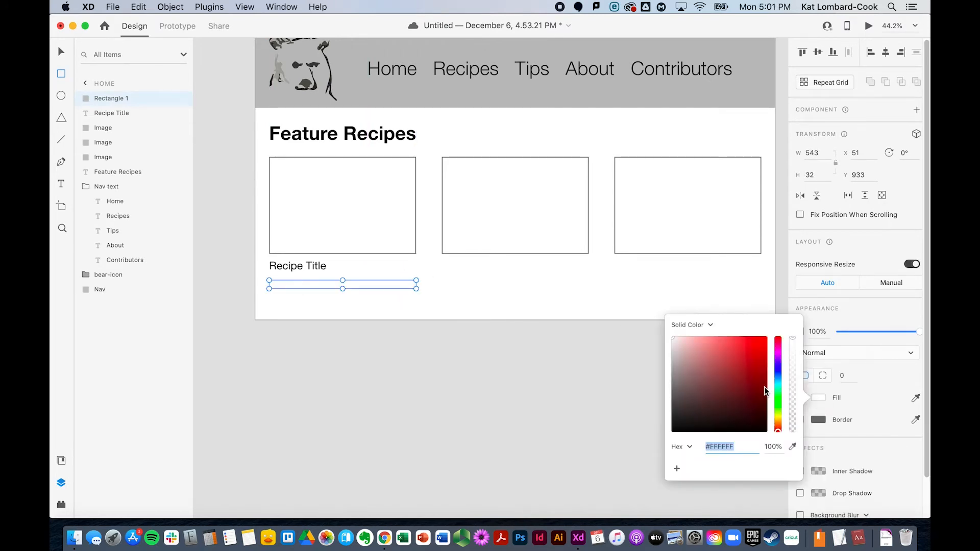
left_click(793, 447)
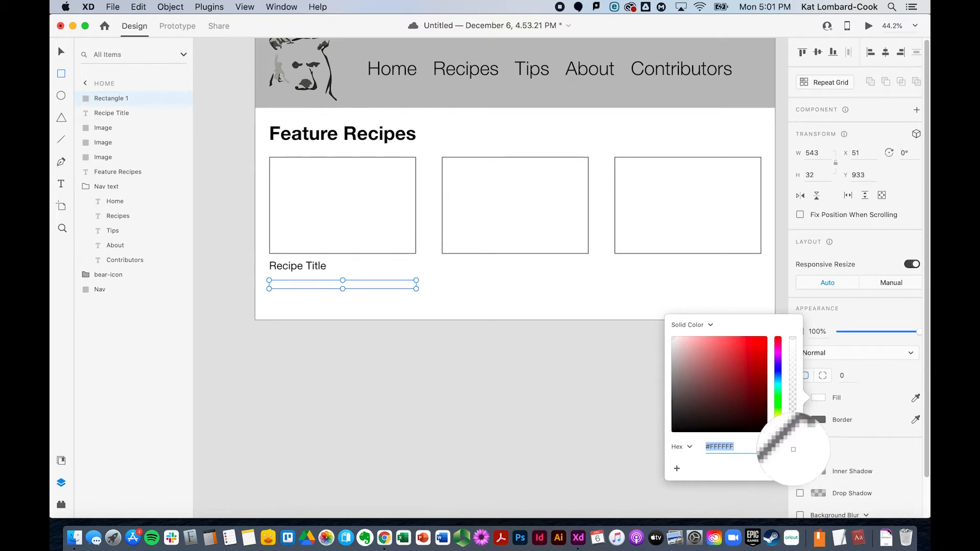
left_click(648, 91)
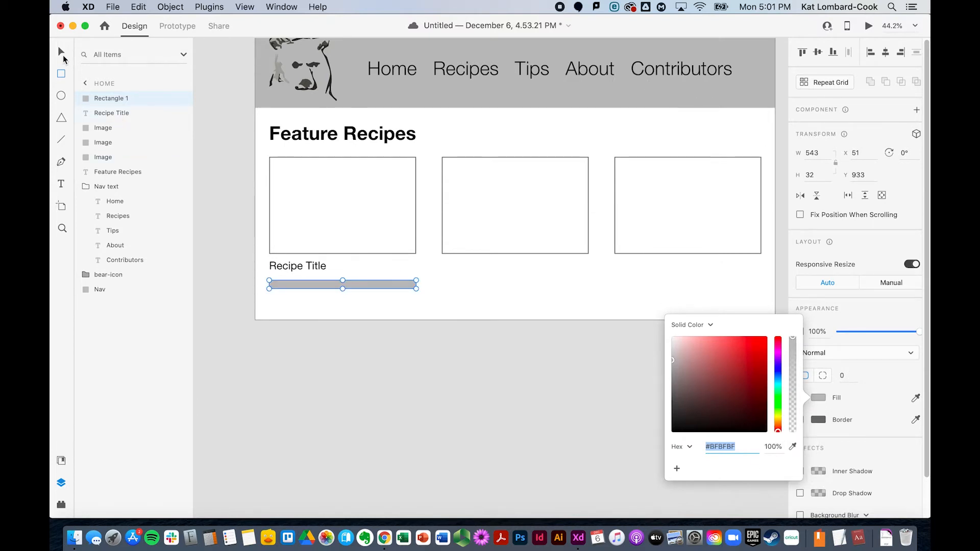
Duplicate the gray bar and place the copy directly below it at about Y 984.
left_click(64, 55)
key("super+d")
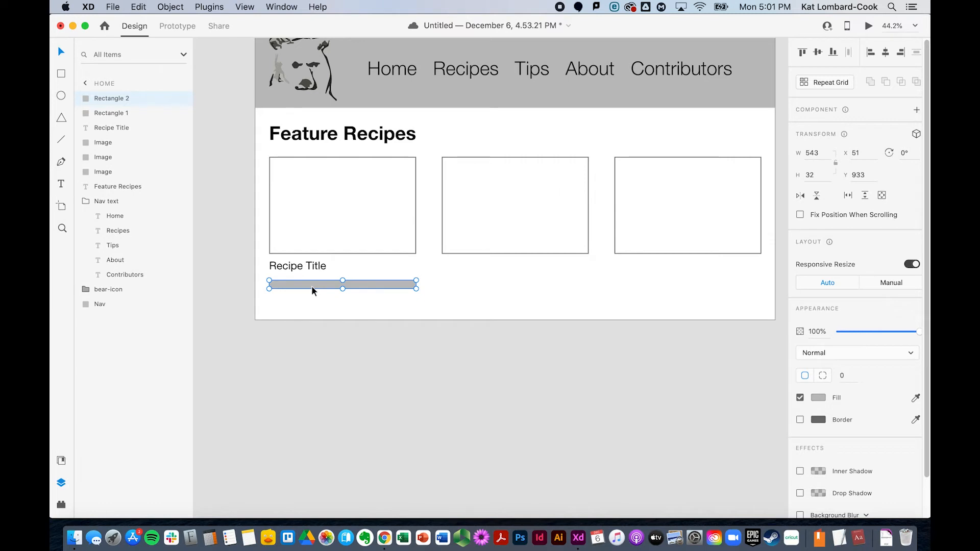
left_click(444, 306)
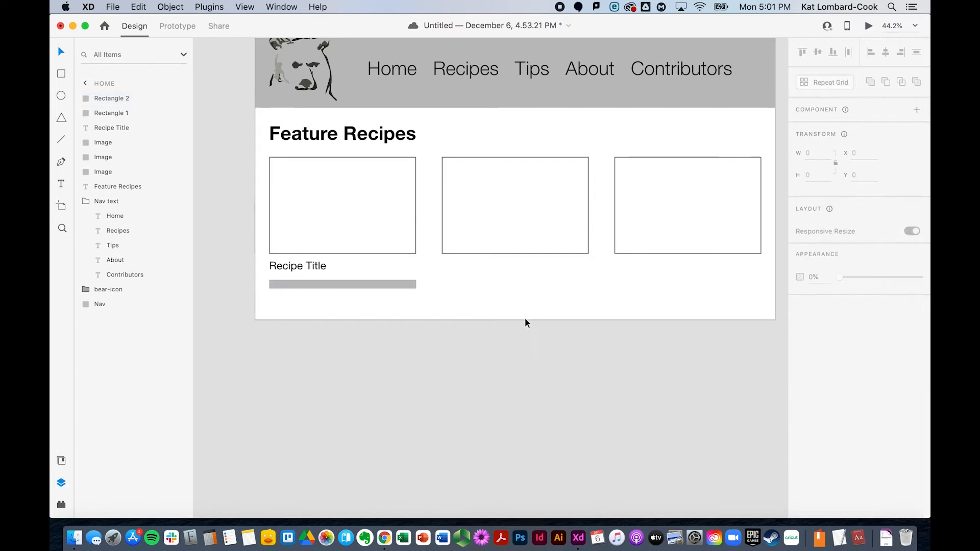
left_click_drag(388, 285, 388, 300)
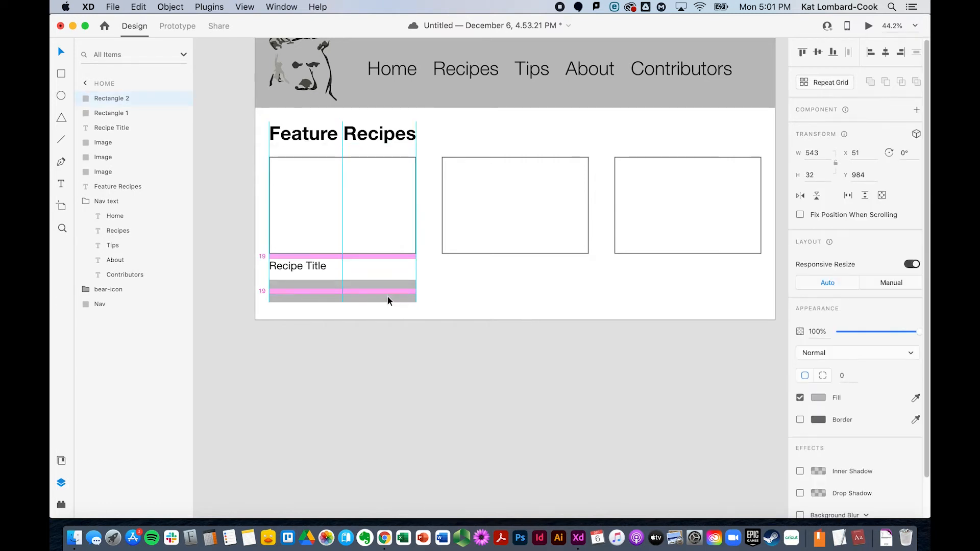
Extend the Home artboard downward to a height of about 3538.
scroll(342, 271, "up", 2)
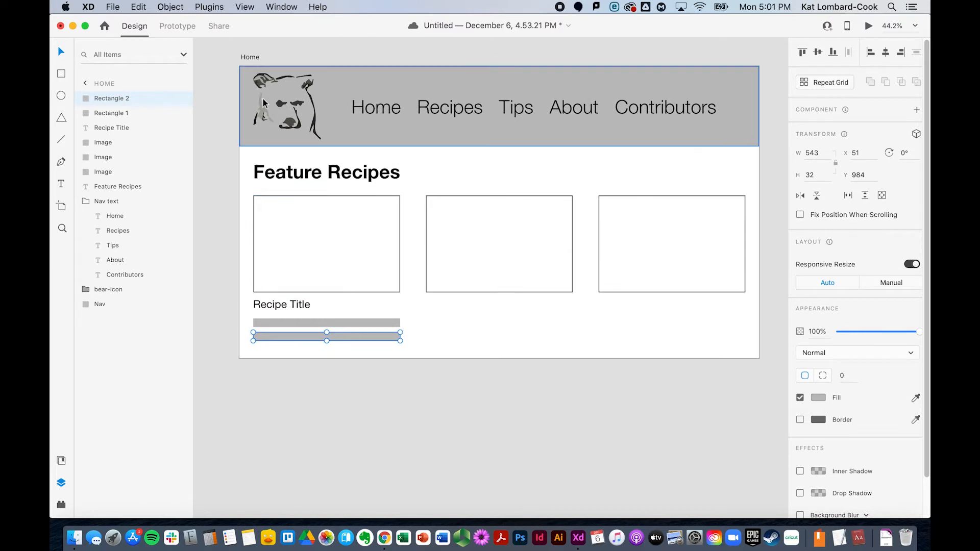
left_click(249, 56)
left_click_drag(499, 358, 459, 548)
scroll(503, 424, "up", 15)
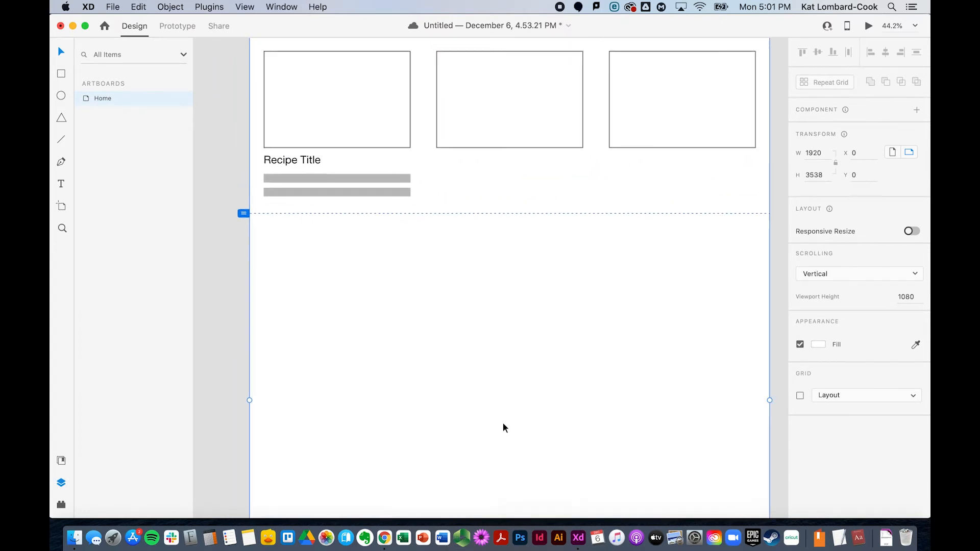
Duplicate the second gray bar and place the copy below it at about Y 1035, matching the spacing of the bars above.
scroll(503, 424, "up", 3)
left_click(402, 259)
key("super+d")
left_click_drag(396, 259, 396, 277)
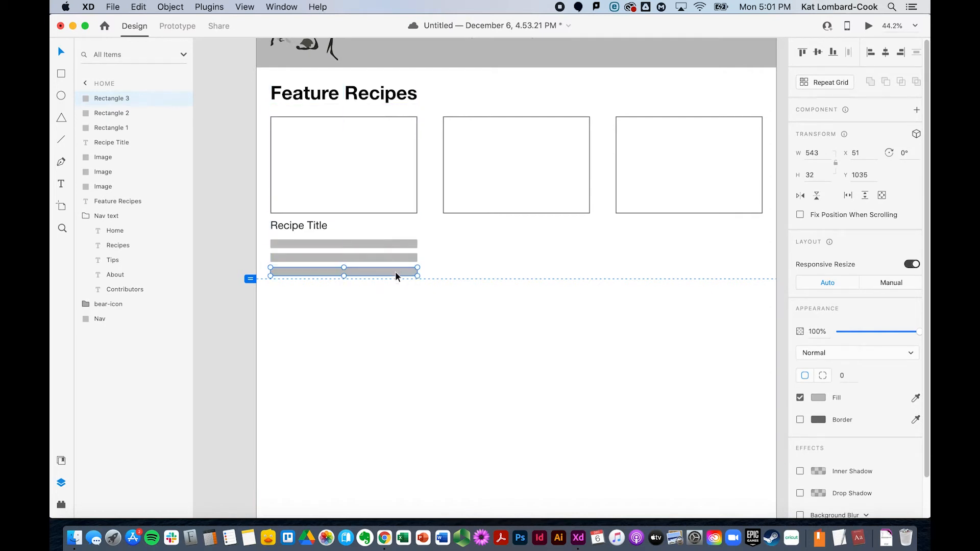
left_click(384, 306)
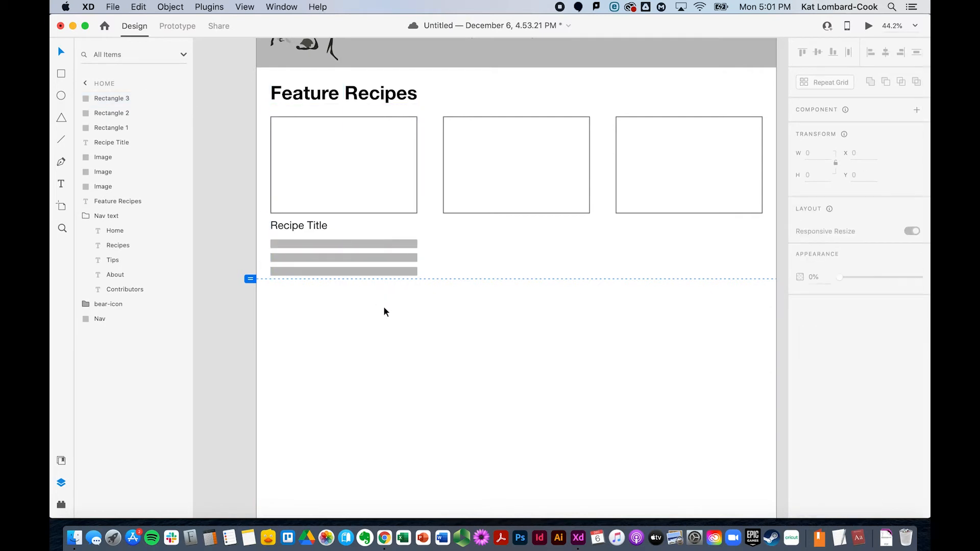
Add the text "More" below the right end of the third gray bar and underline it.
left_click(61, 184)
left_click(392, 287)
type("More")
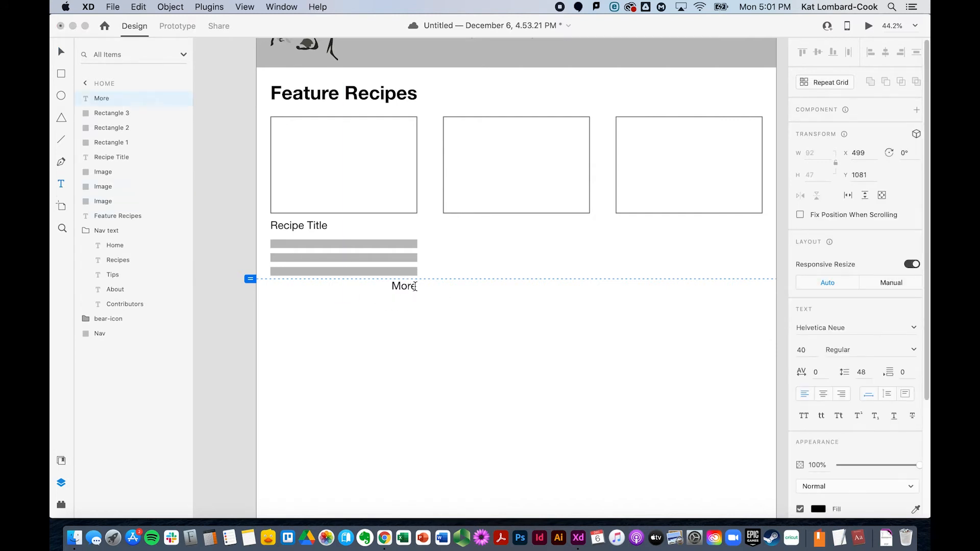
key("super+a")
scroll(880, 478, "down", 5)
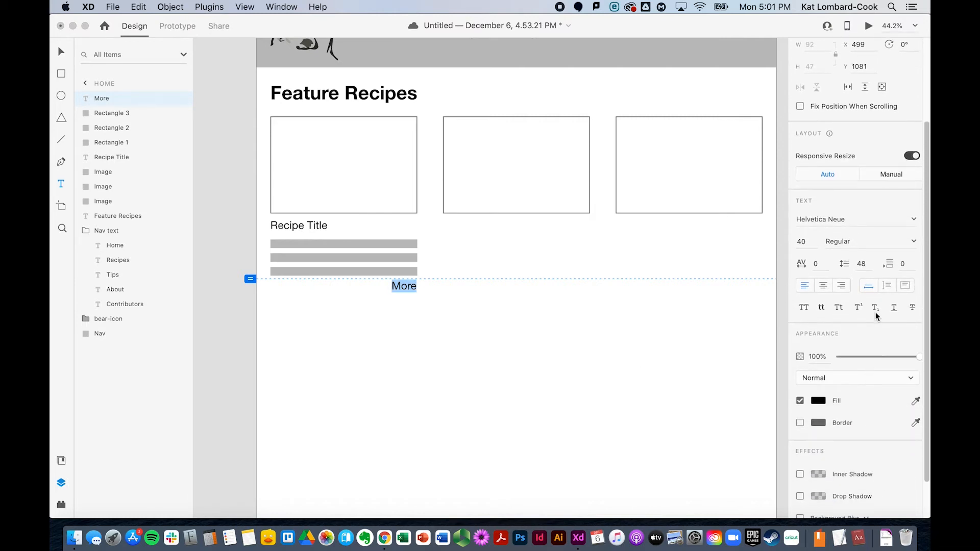
left_click(893, 307)
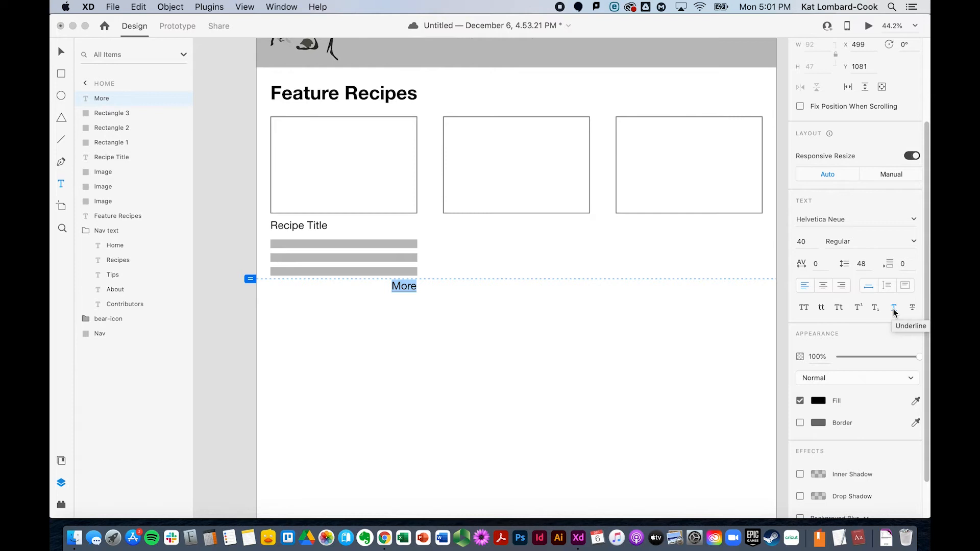
Set the "More" text size to 28 and align its right edge with the right end of the gray bars.
left_click(808, 241)
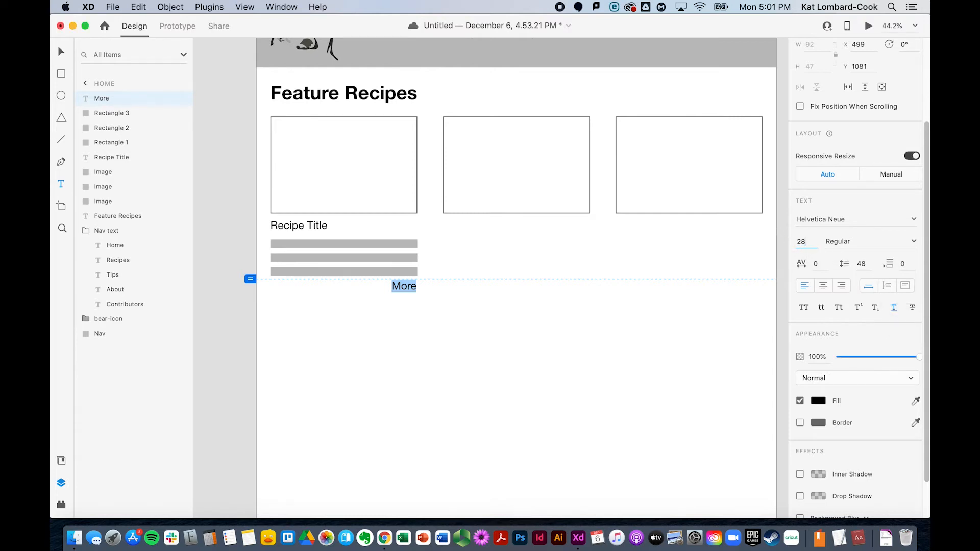
key("Tab")
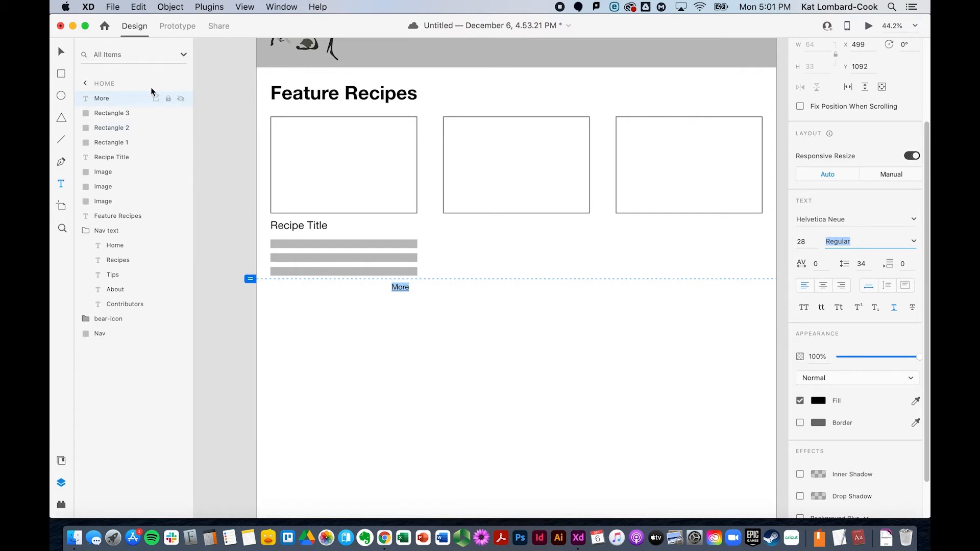
left_click(62, 52)
left_click_drag(402, 288, 412, 288)
key("Escape")
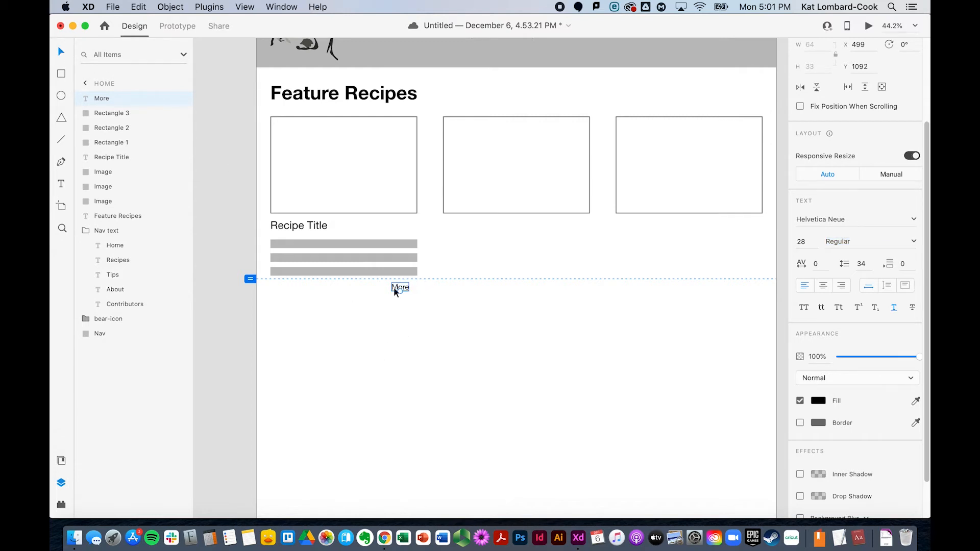
left_click_drag(397, 291, 403, 287)
Group the first Image rectangle with its Recipe Title, three gray bars and "More" text, and name the group "Recipe Card".
left_click(368, 171)
left_click(315, 225, "shift")
left_click(312, 245, "shift")
left_click(312, 255, "shift")
left_click(311, 269, "shift")
left_click(409, 285, "shift")
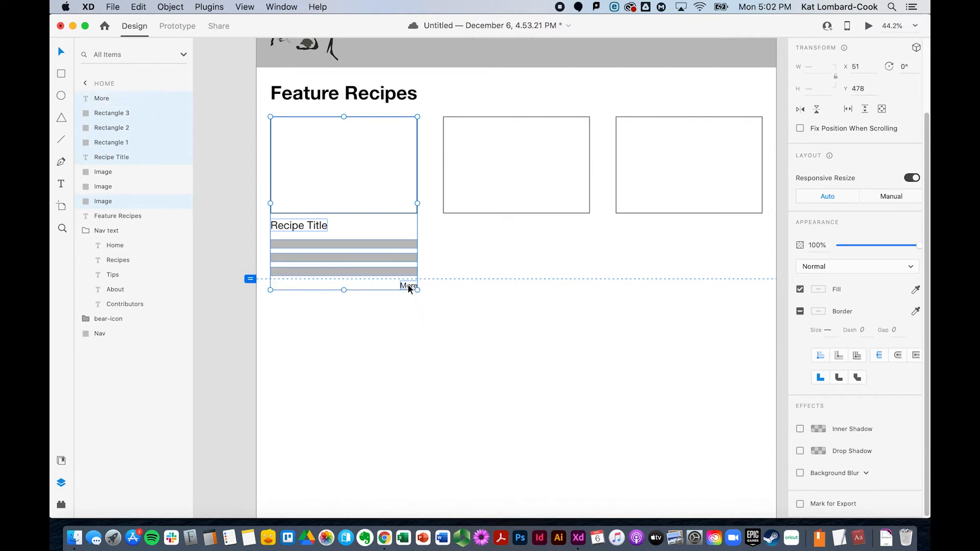
key("super+g")
double_click(103, 99)
type("Recipe Card")
key("Return")
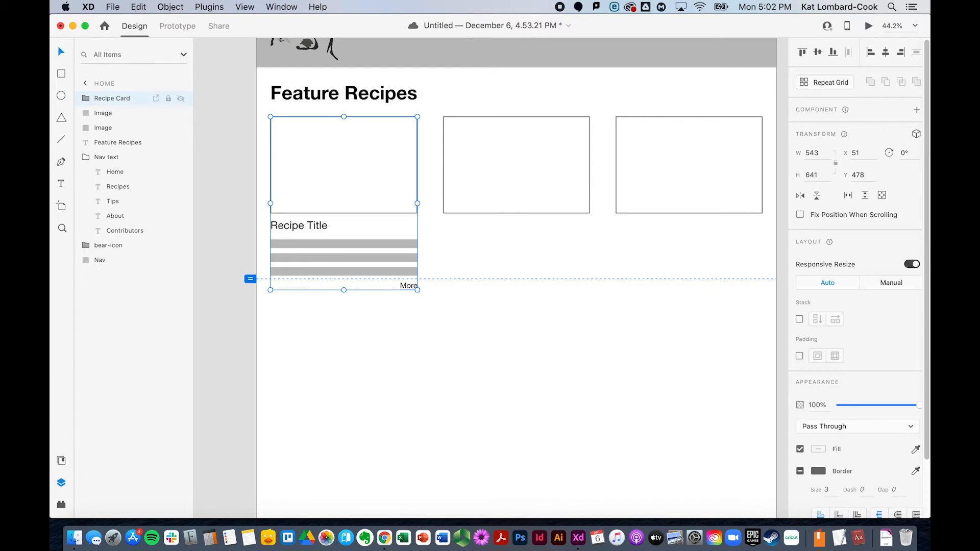
Delete the two ungrouped Image rectangles beside the Recipe Card.
left_click(482, 183)
left_click(665, 191, "shift")
key("Delete")
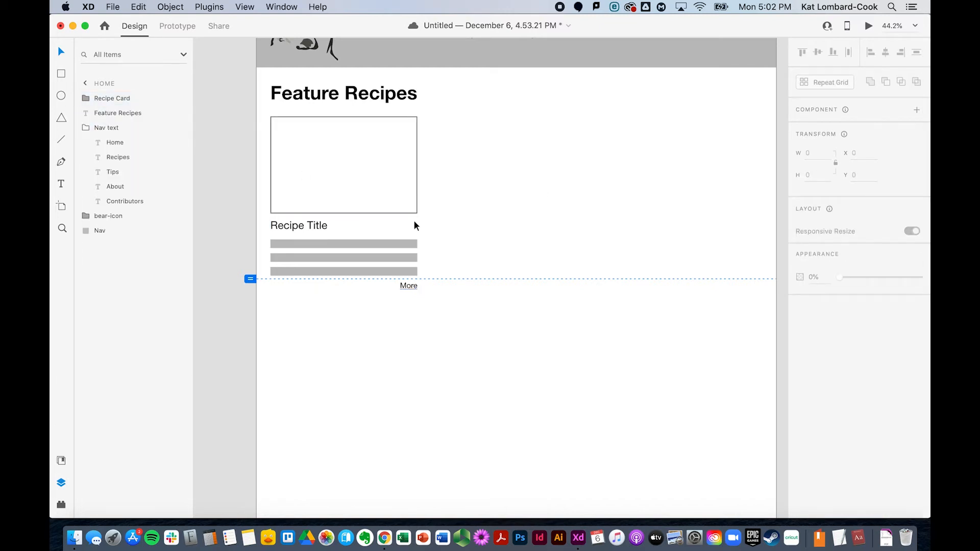
Fill the Image rectangle inside the Recipe Card group with light gray #EFEFEF.
left_click(374, 152)
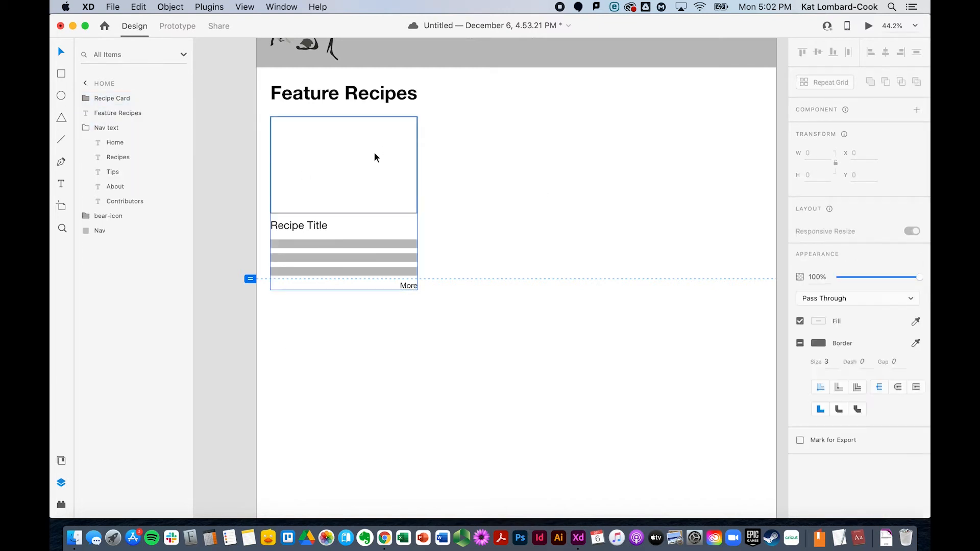
left_click(374, 157)
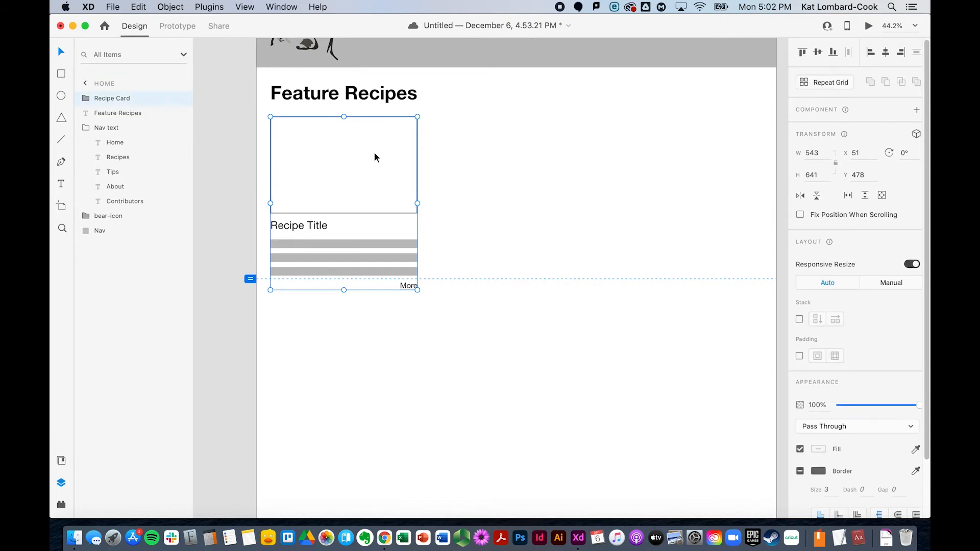
double_click(324, 130)
double_click(352, 167)
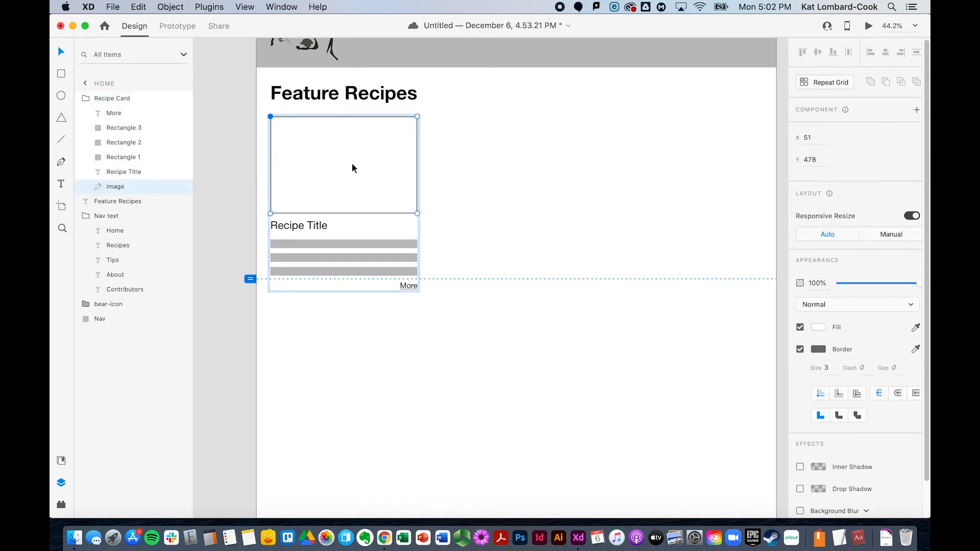
left_click(819, 329)
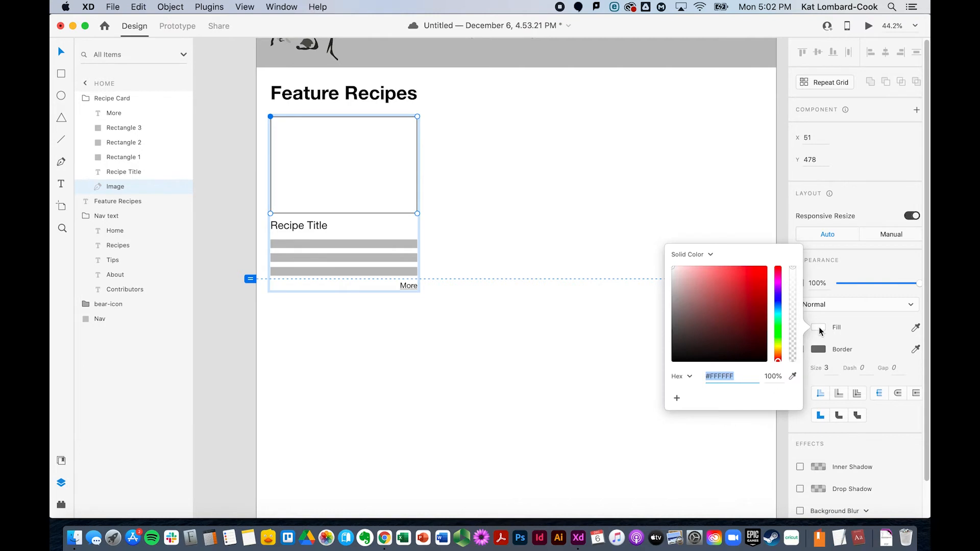
left_click(671, 276)
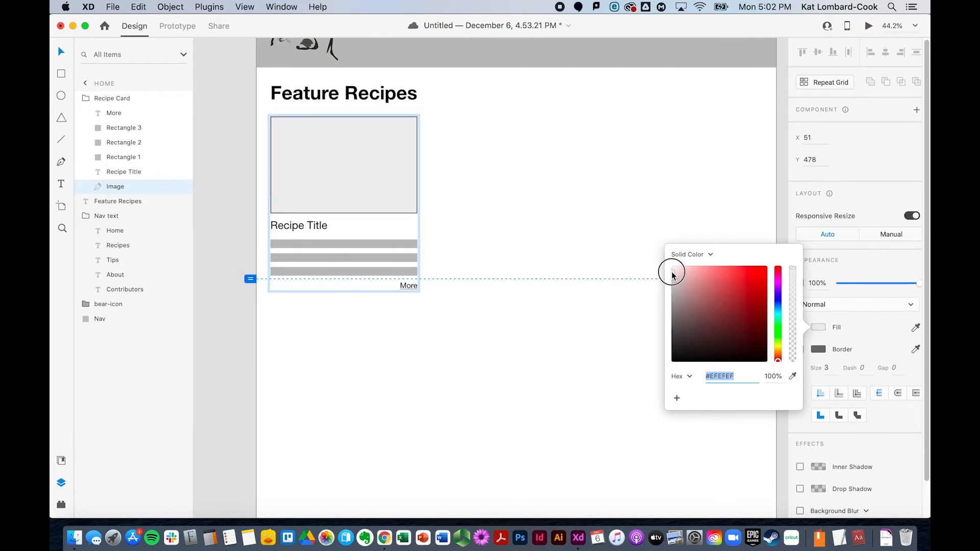
left_click(865, 333)
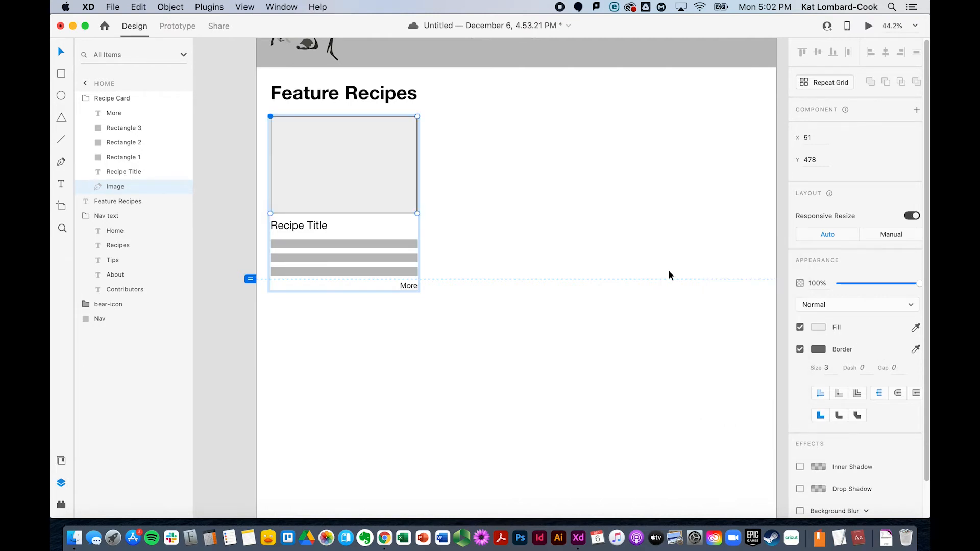
left_click(203, 149)
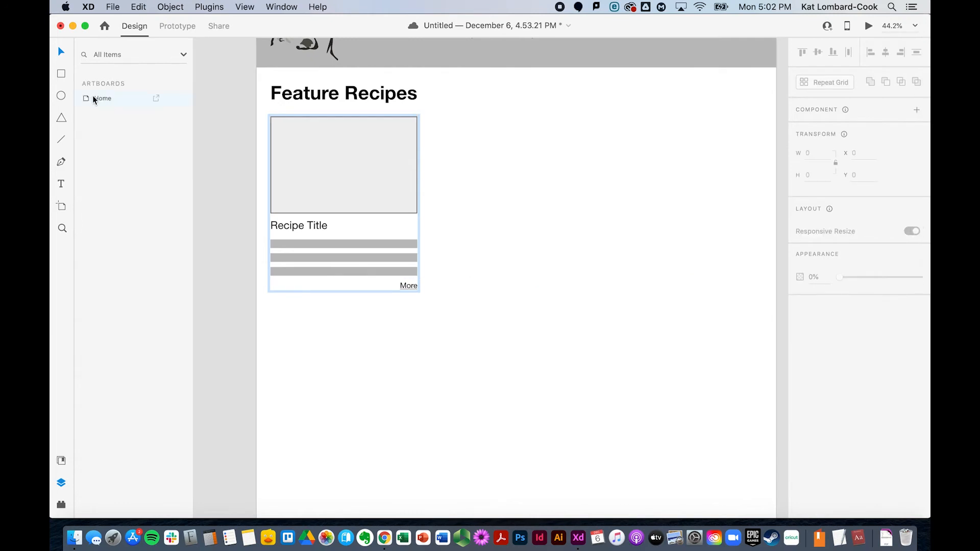
Duplicate the Recipe Card group twice and place the copies beside it in an evenly spaced row, the second card at about X 689.
double_click(93, 98)
left_click(87, 98)
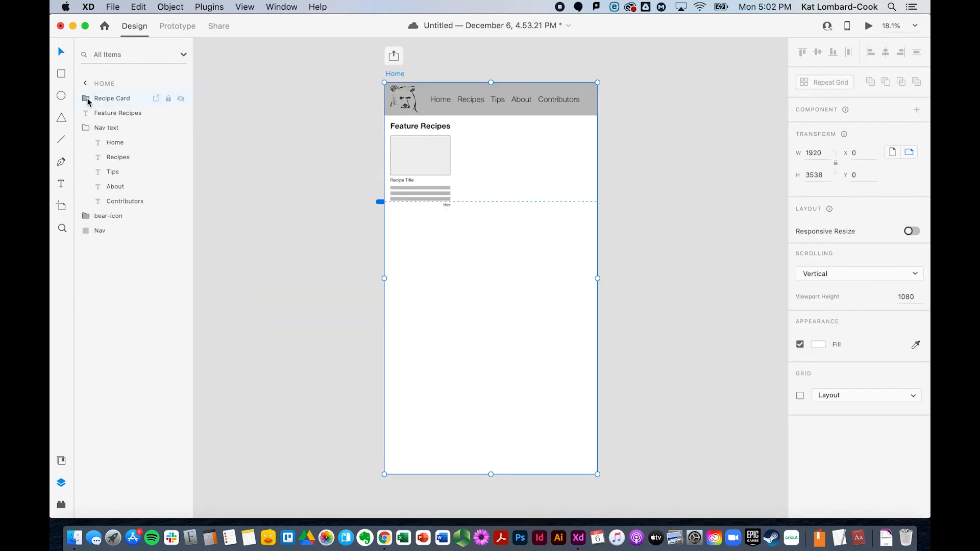
left_click(110, 99)
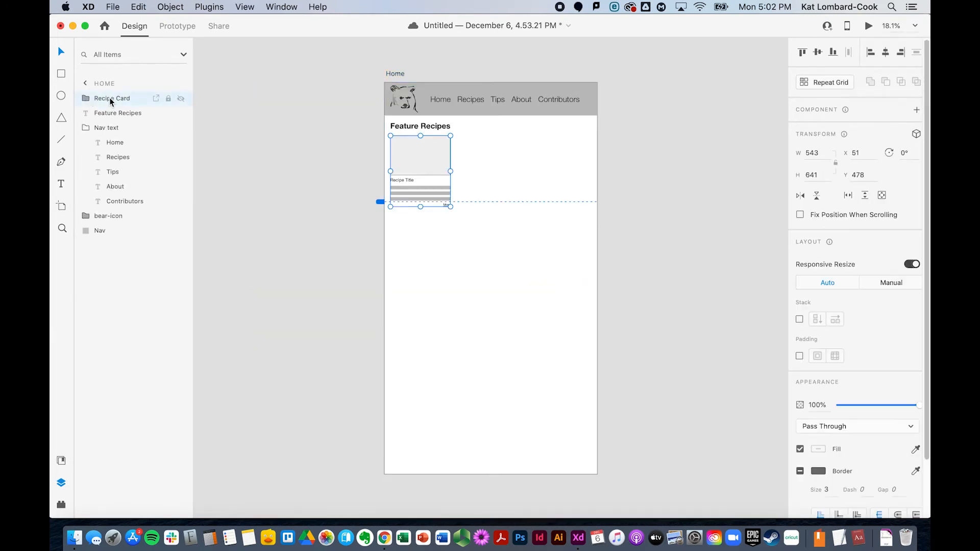
key("super+d")
left_click_drag(448, 153, 491, 157)
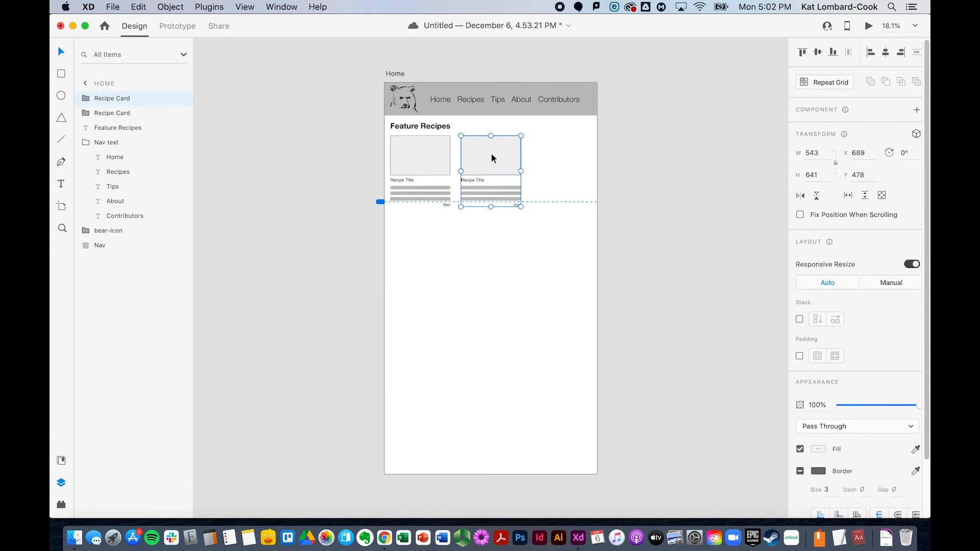
left_click(427, 153)
key("super+d")
left_click_drag(426, 153, 570, 156)
left_click(646, 185)
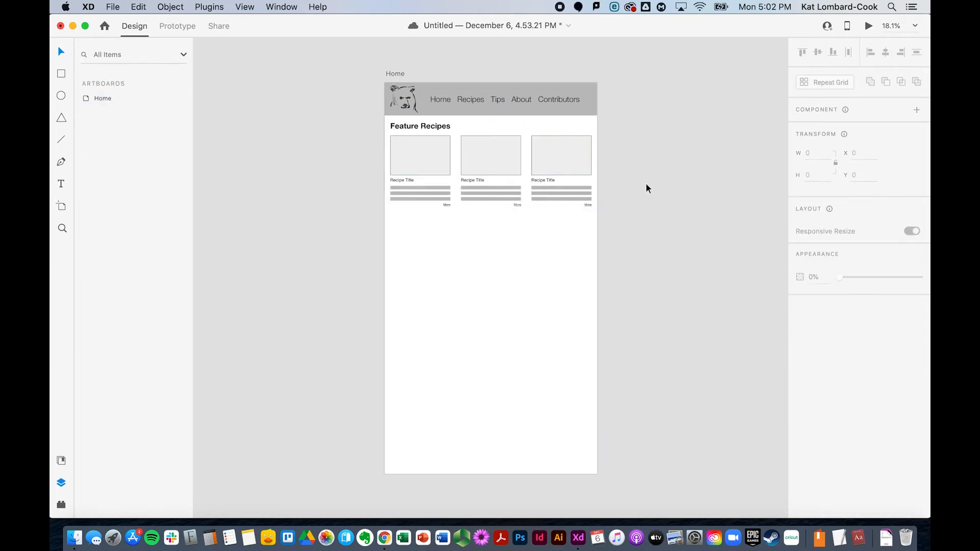
Save the document locally as "Wireframe Demo" in the Demo files folder.
key("super+s")
left_click(654, 372)
left_click(111, 7)
left_click(123, 145)
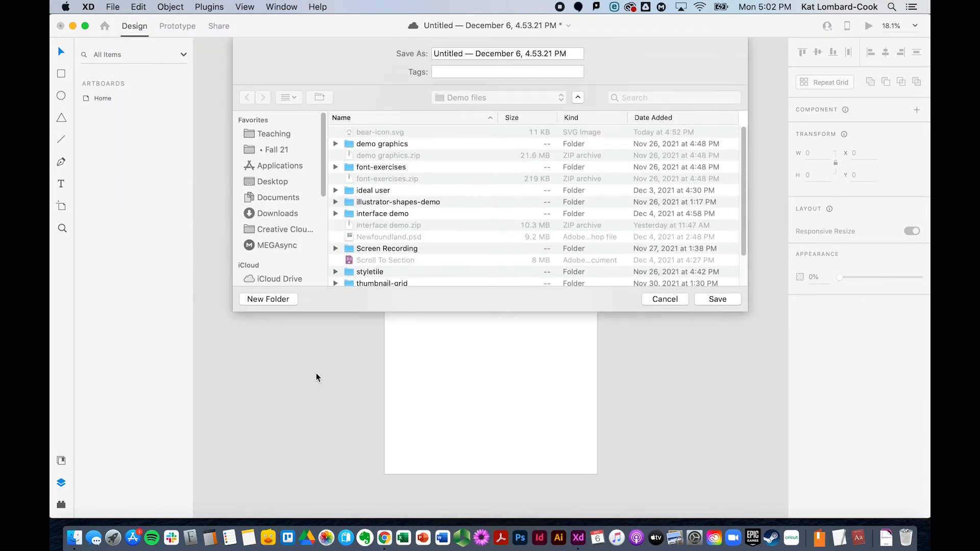
type("Wireframe Demo")
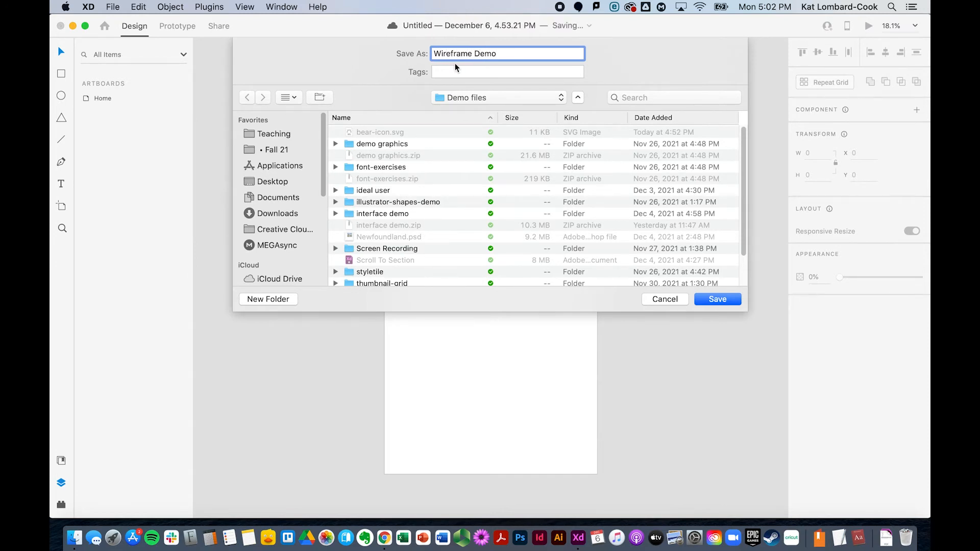
key("Return")
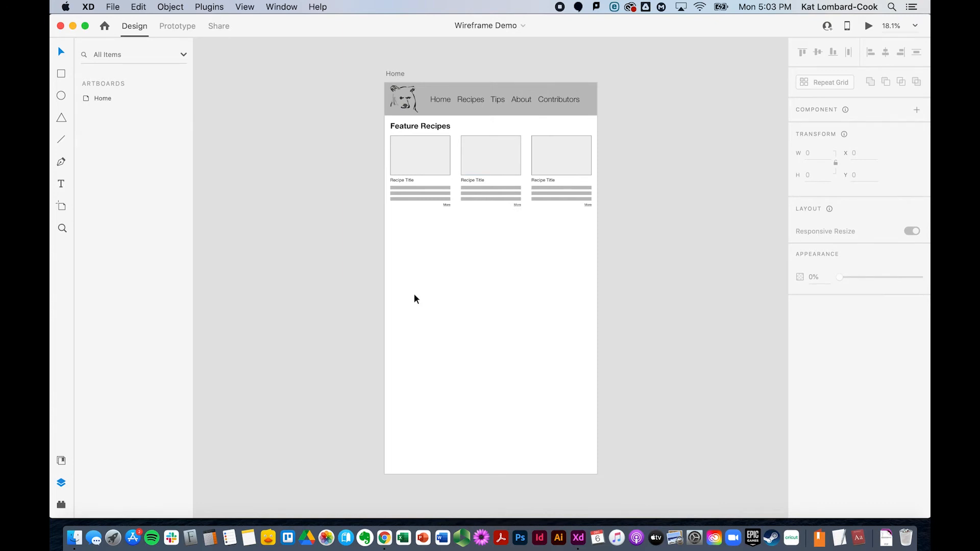
left_click(403, 244)
left_click(434, 126)
left_click(371, 134)
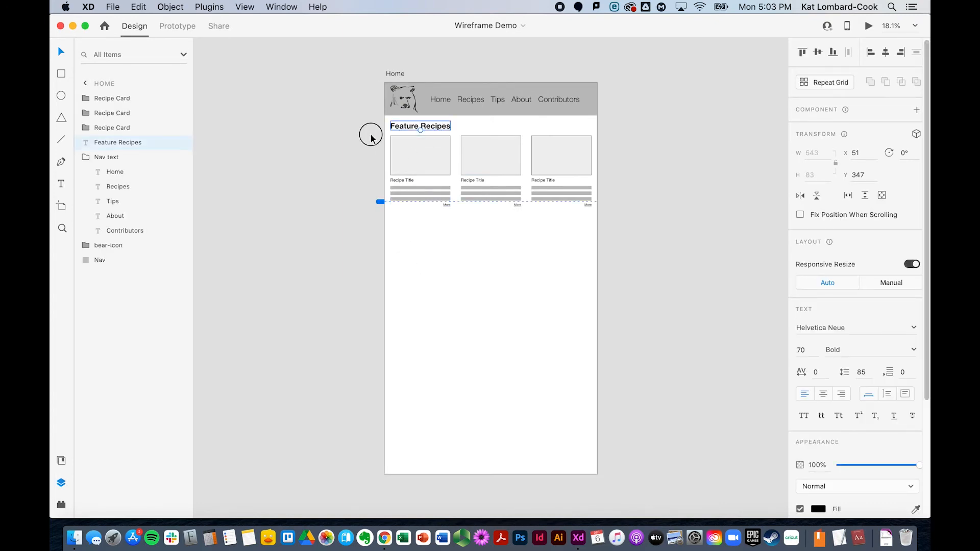
left_click_drag(375, 124, 635, 224)
key("super+d")
key("super+z")
left_click(626, 218)
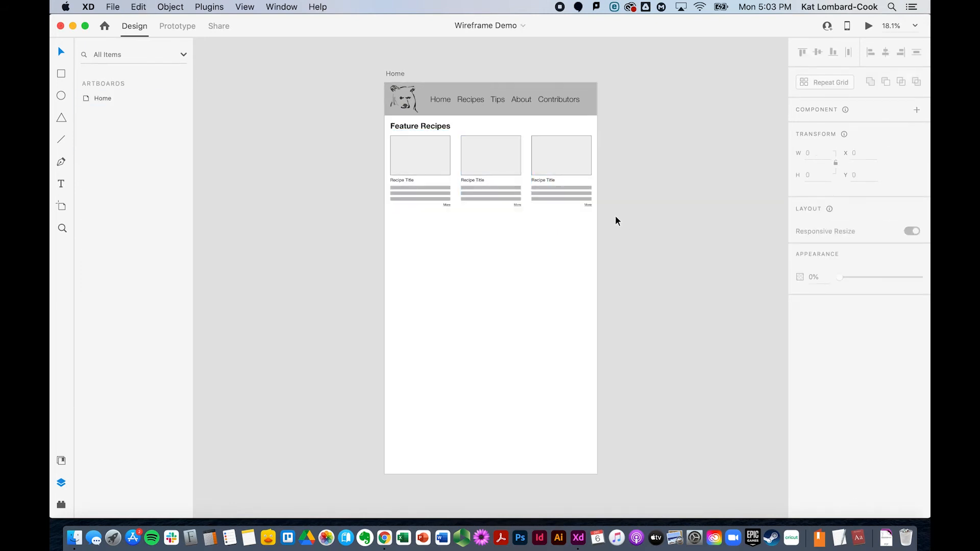
Duplicate the Feature Recipes heading with its three recipe cards and place the copy directly beneath, starting at about Y 1167.
left_click_drag(370, 122, 641, 241)
key("super+d")
left_click_drag(570, 165, 571, 254)
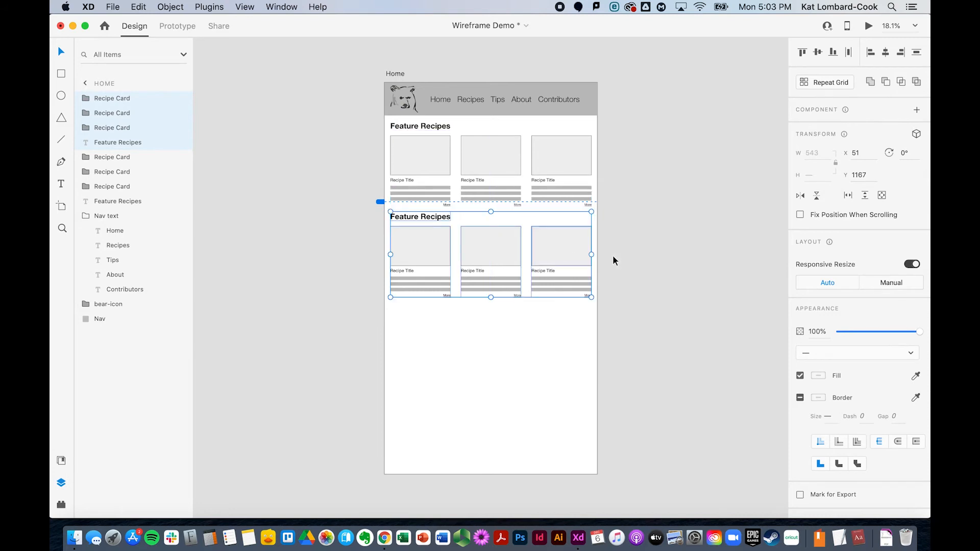
left_click(685, 283)
Change the heading of the duplicated section to "Feature Tips".
double_click(428, 218)
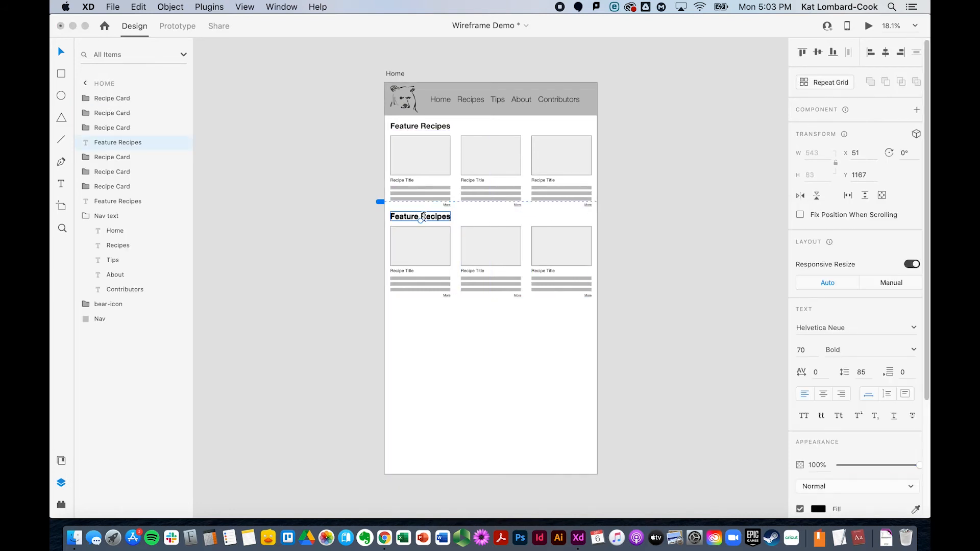
double_click(437, 217)
type("T")
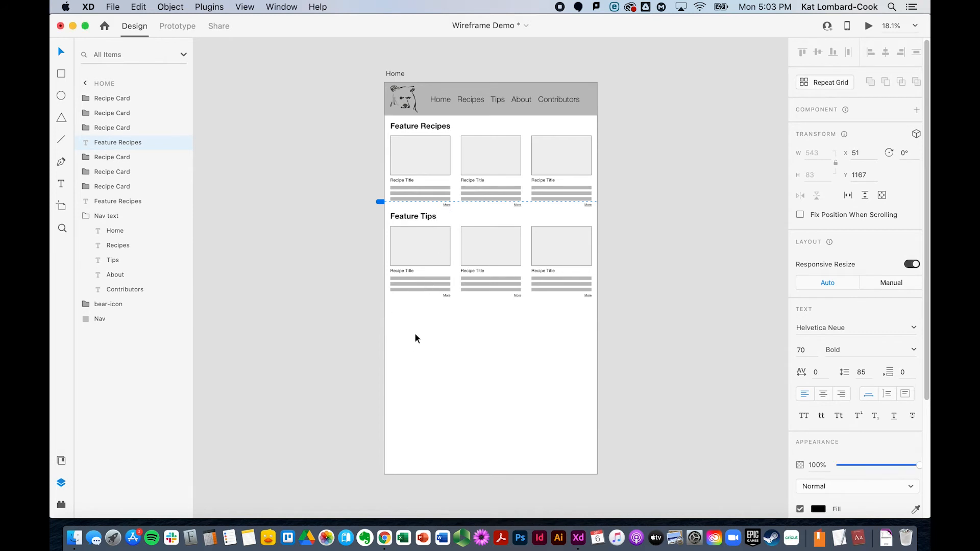
key("Escape")
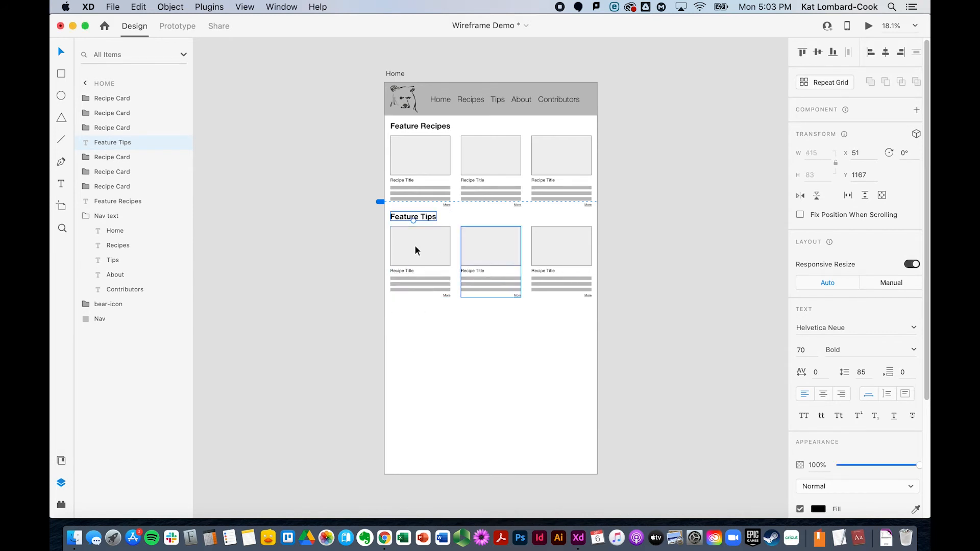
Change the title text of the first card under Feature Tips to "Tip Title".
double_click(401, 271)
double_click(400, 270)
double_click(403, 271)
type("Tip")
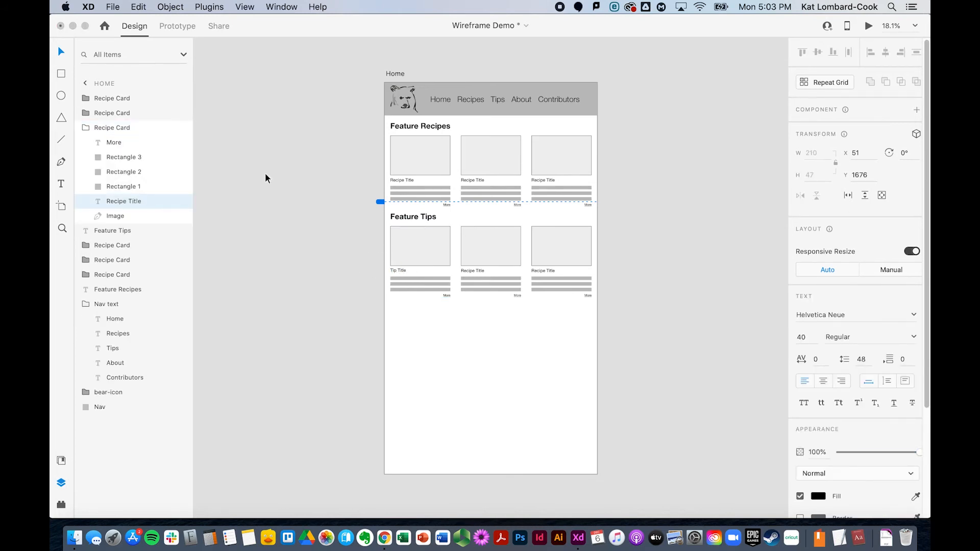
left_click(61, 53)
left_click(442, 344)
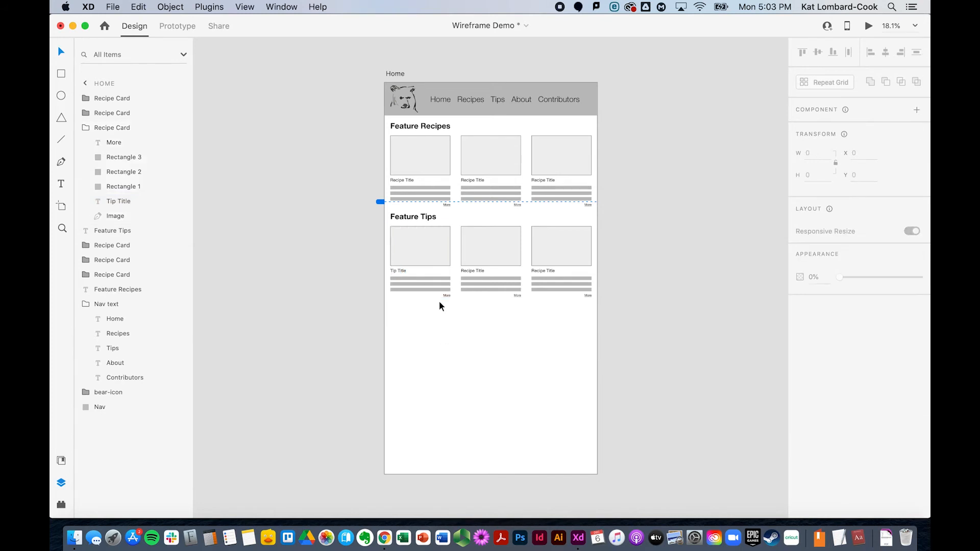
Delete the lower two gray bars from the first card under Feature Tips.
left_click(435, 283)
double_click(435, 283)
left_click(433, 289, "shift")
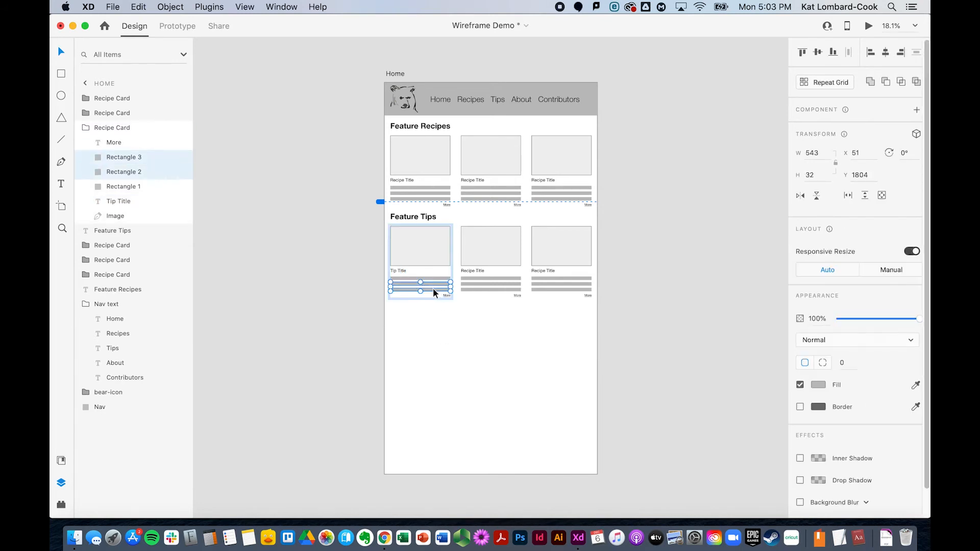
key("BackSpace")
Delete the second and third recipe cards from the Feature Tips section.
left_click(512, 268)
left_click(571, 256, "shift")
key("BackSpace")
left_click(446, 296)
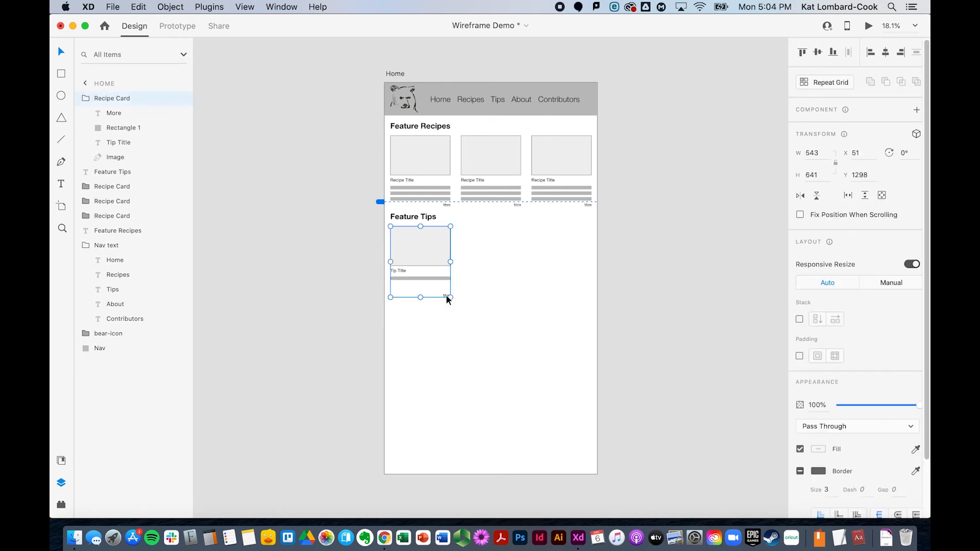
left_click_drag(446, 295, 444, 289)
key("super+z")
Move the "More" text in the tip card straight up so it sits just beneath the remaining gray bar.
left_click(62, 228)
left_click_drag(382, 211, 487, 335)
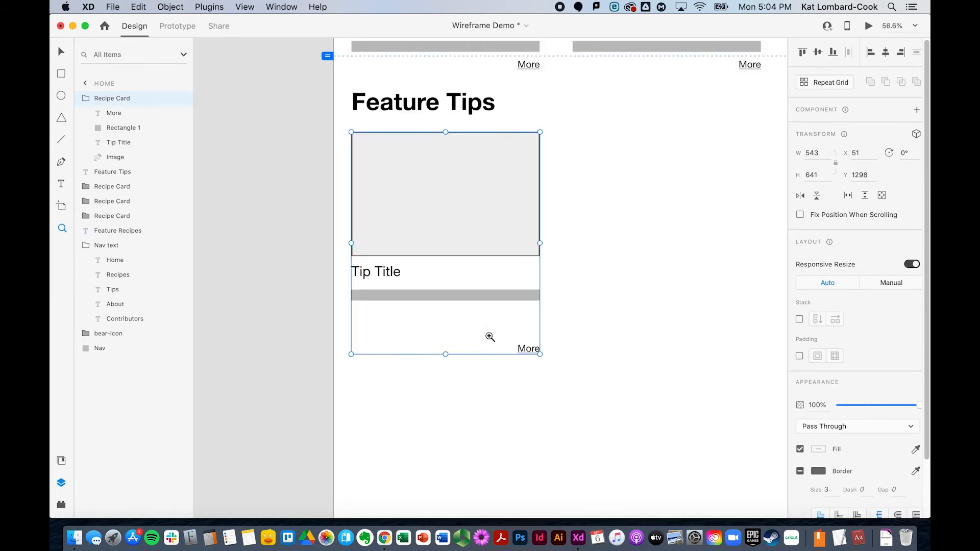
left_click(61, 52)
double_click(527, 348)
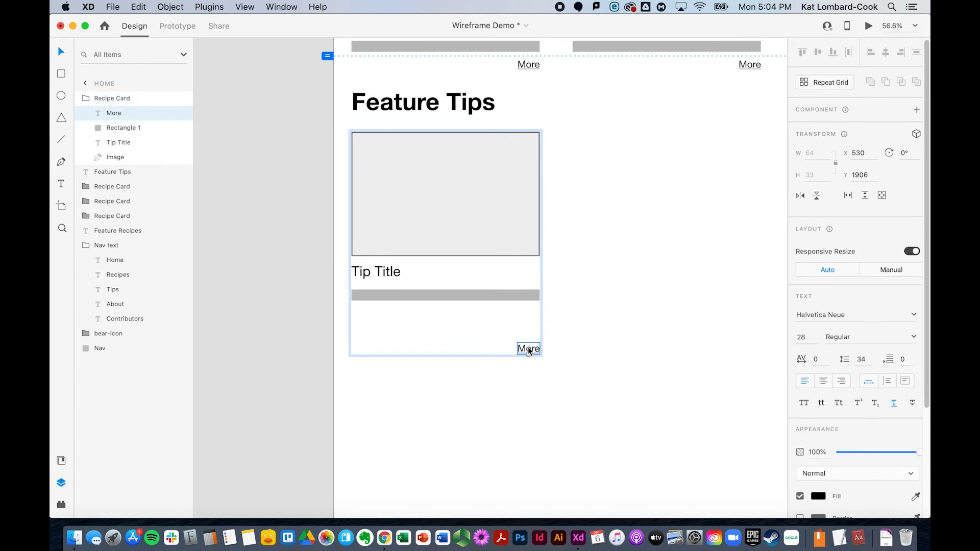
left_click_drag(529, 351, 533, 322)
left_click(570, 317)
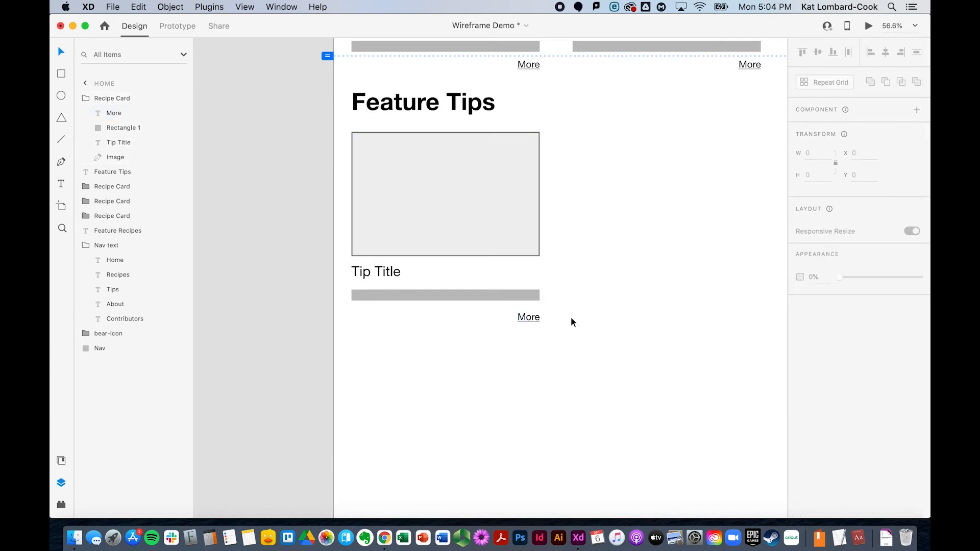
left_click(519, 317)
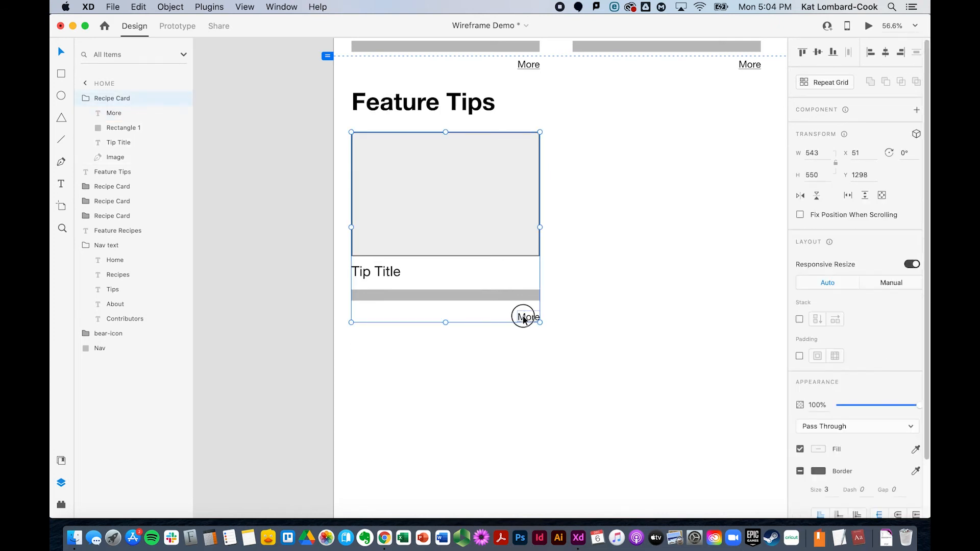
double_click(524, 318)
left_click_drag(523, 317, 525, 315)
left_click(586, 321)
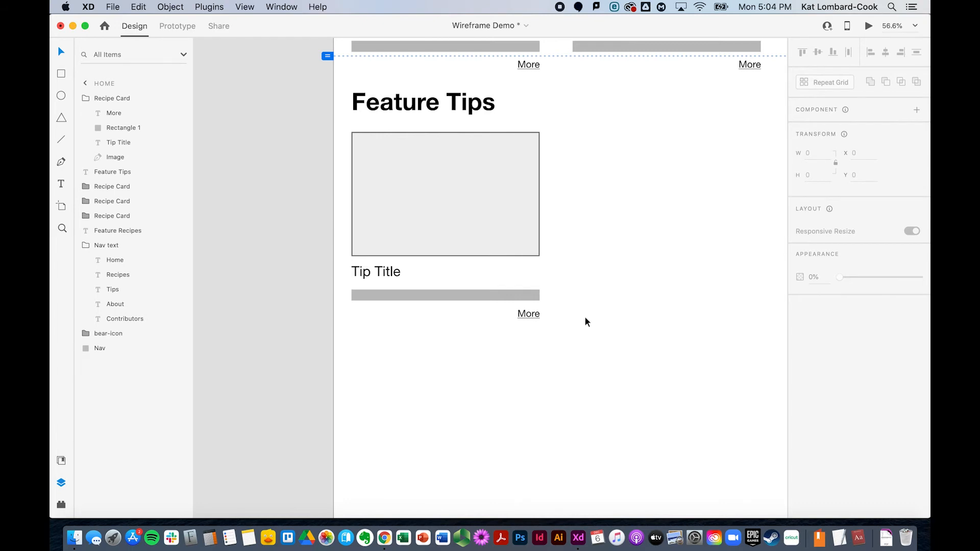
Rename the group under the Feature Tips heading to "Tip Card".
scroll(507, 293, "up", 3)
scroll(507, 293, "right", 1)
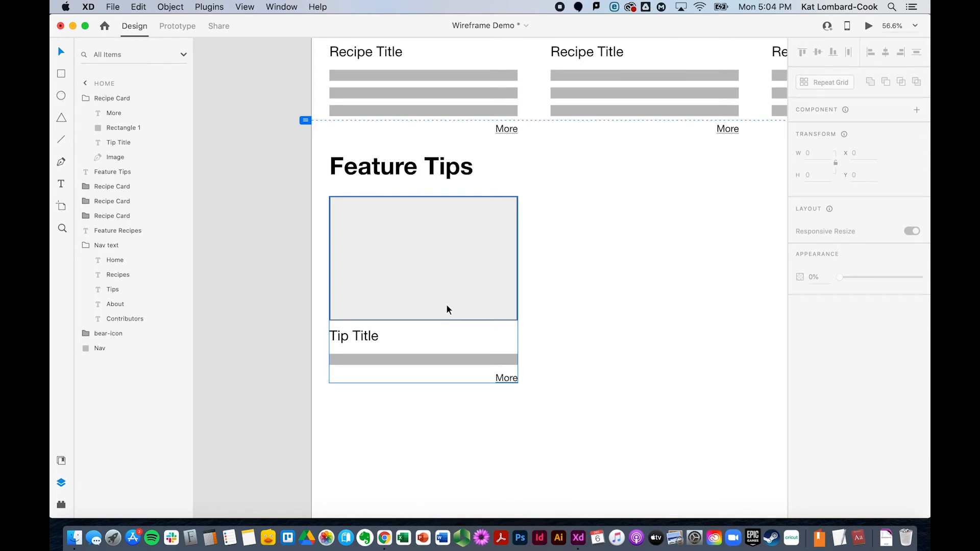
scroll(446, 304, "down", 5)
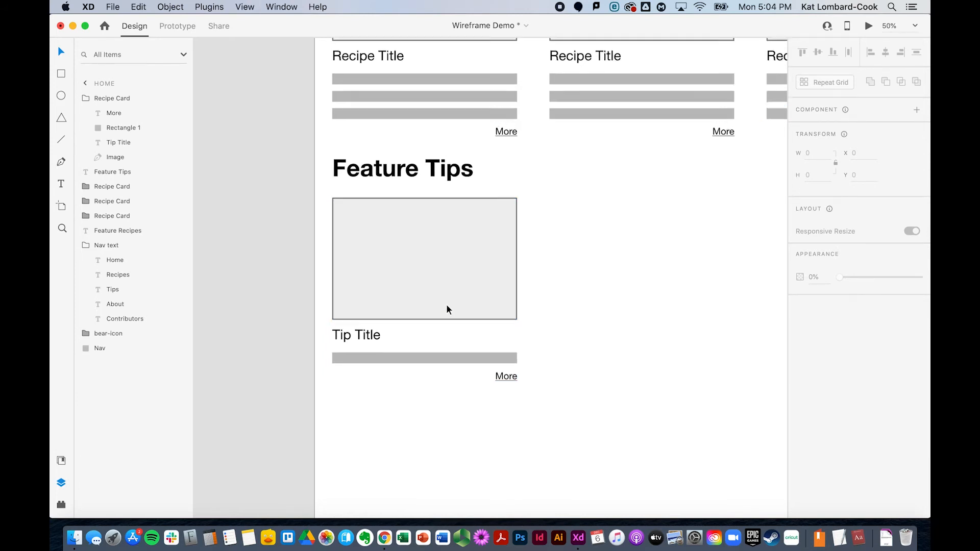
scroll(446, 304, "down", 2)
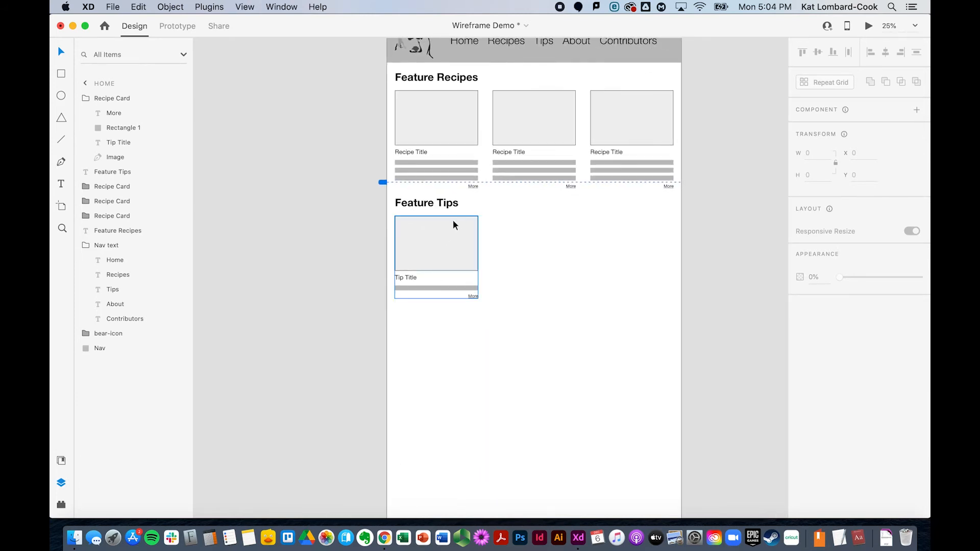
left_click(445, 252)
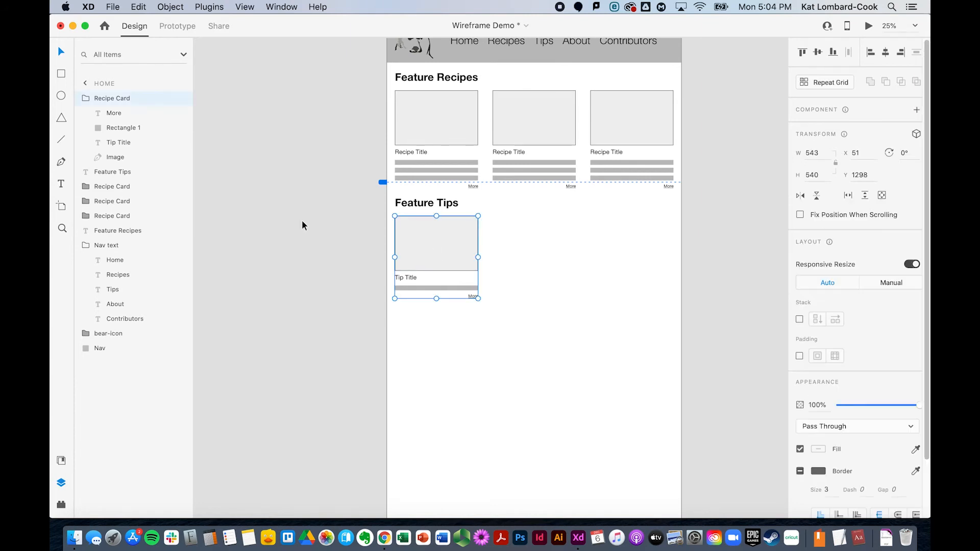
double_click(113, 99)
type("Ti")
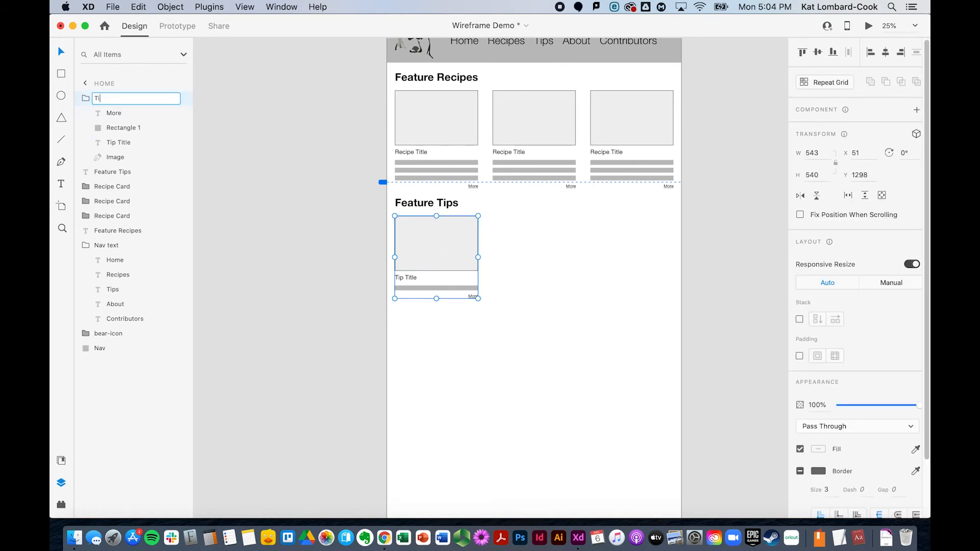
left_click(202, 176)
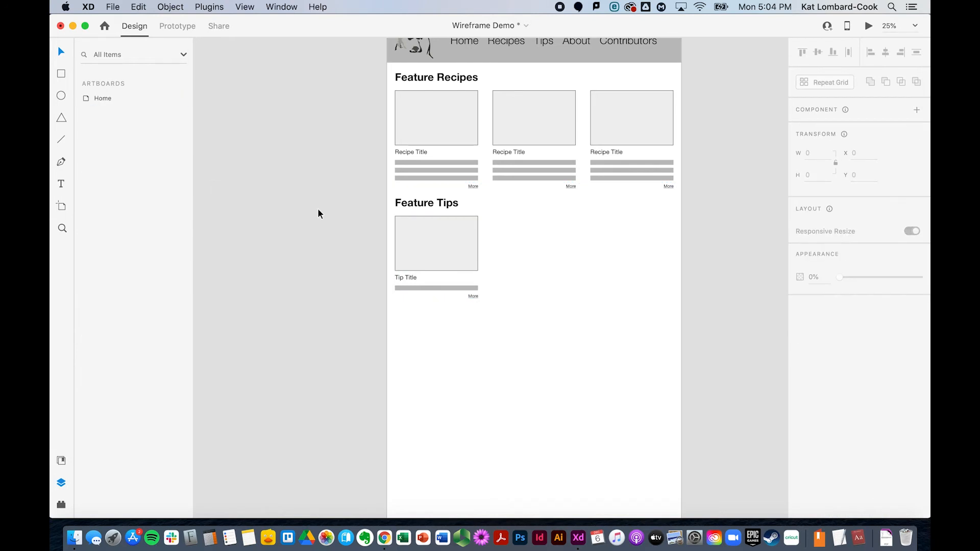
Duplicate the Tip Card group twice and place the copies beside it in an evenly spaced row, the second card at about X 689.
left_click(447, 259)
key("super+d")
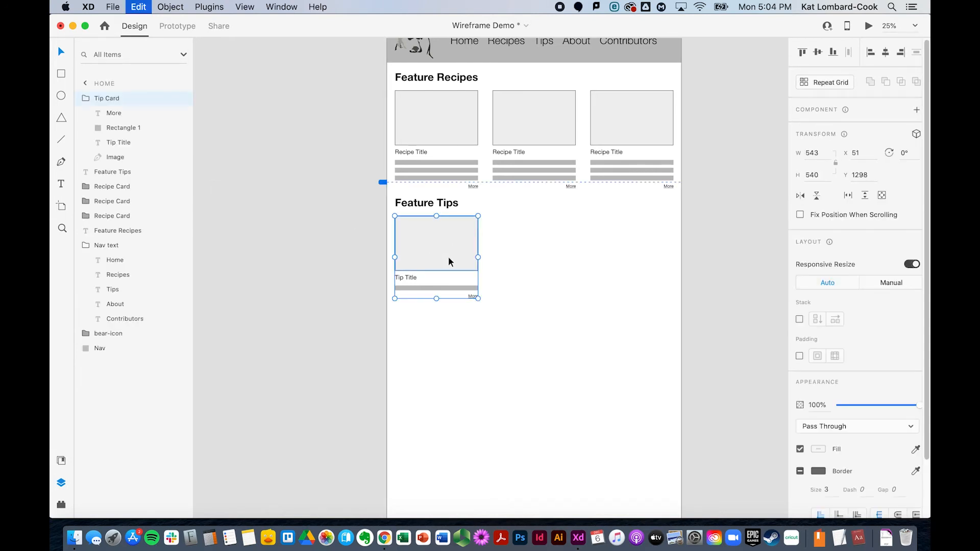
left_click_drag(448, 256, 548, 247)
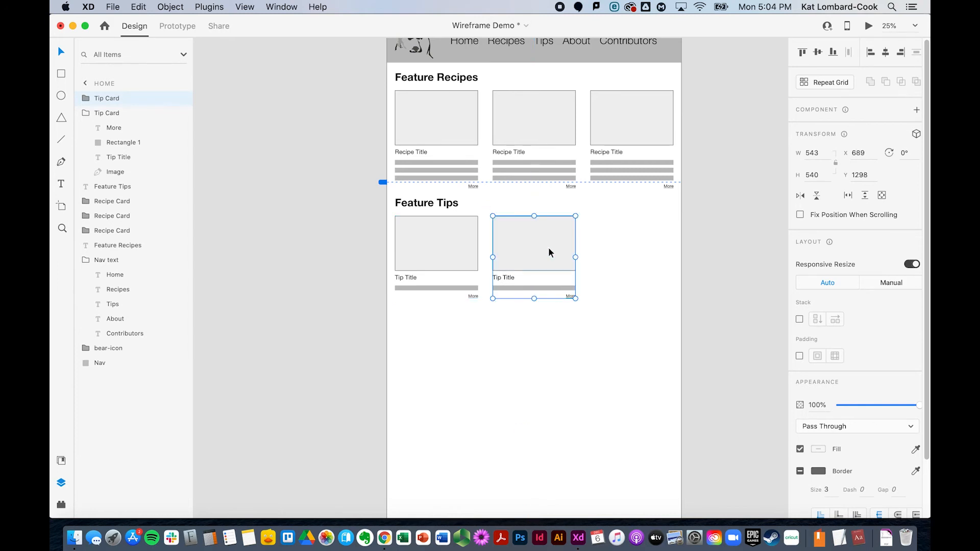
left_click(420, 244)
left_click_drag(438, 247, 617, 259)
left_click(715, 305)
Copy the Feature Tips heading beneath the tip cards at about Y 1886 and change its text to "About the Creator".
scroll(715, 305, "up", 2)
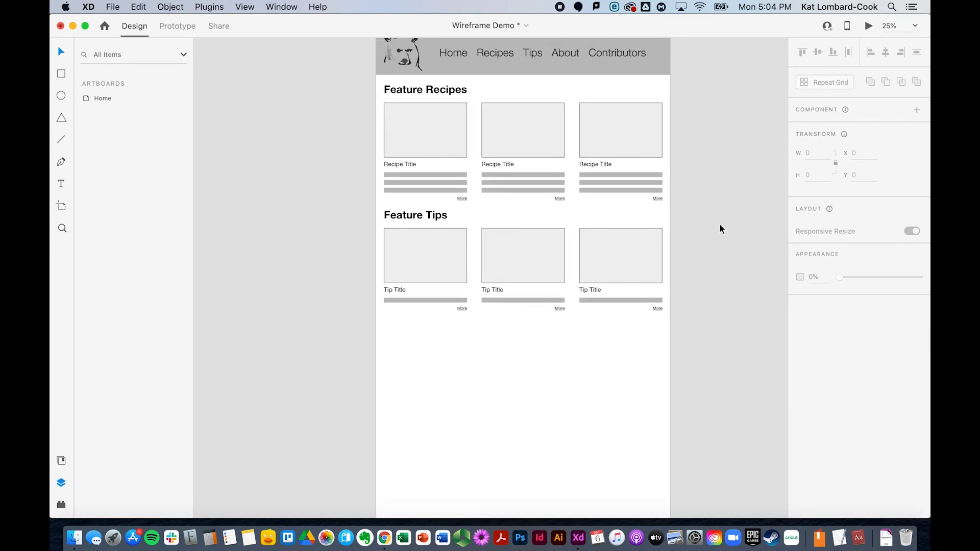
left_click(427, 215)
key("super+c")
key("super+v")
left_click_drag(427, 216, 439, 330)
double_click(435, 327)
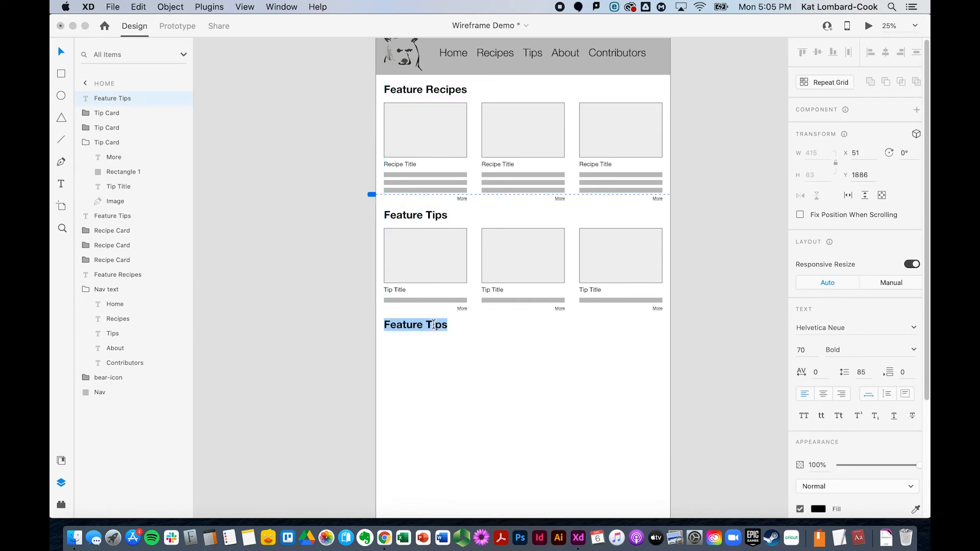
type("About the Creator")
left_click(349, 382)
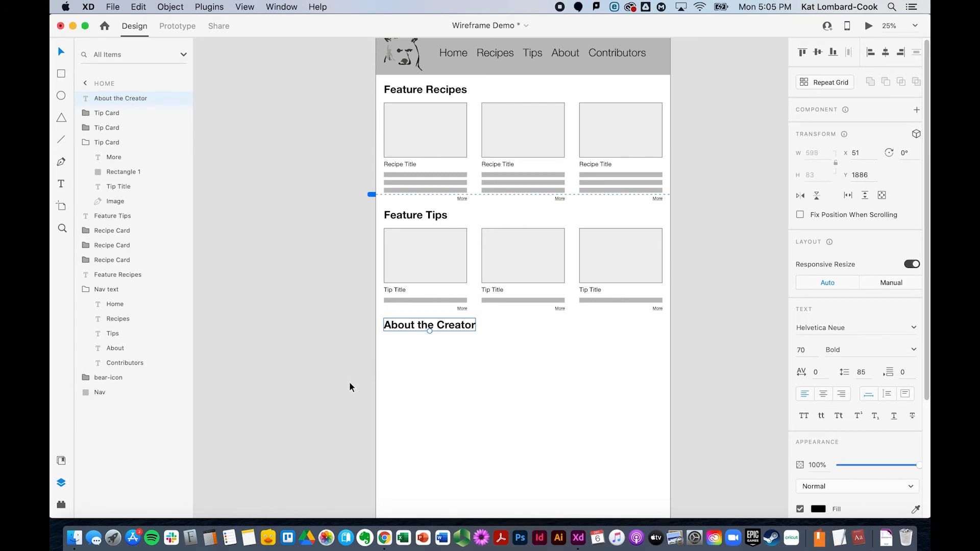
Draw a rectangle one card wide (543) and about 630 high beneath the About the Creator heading, aligned at X 51.
scroll(350, 368, "down", 4)
left_click(447, 176)
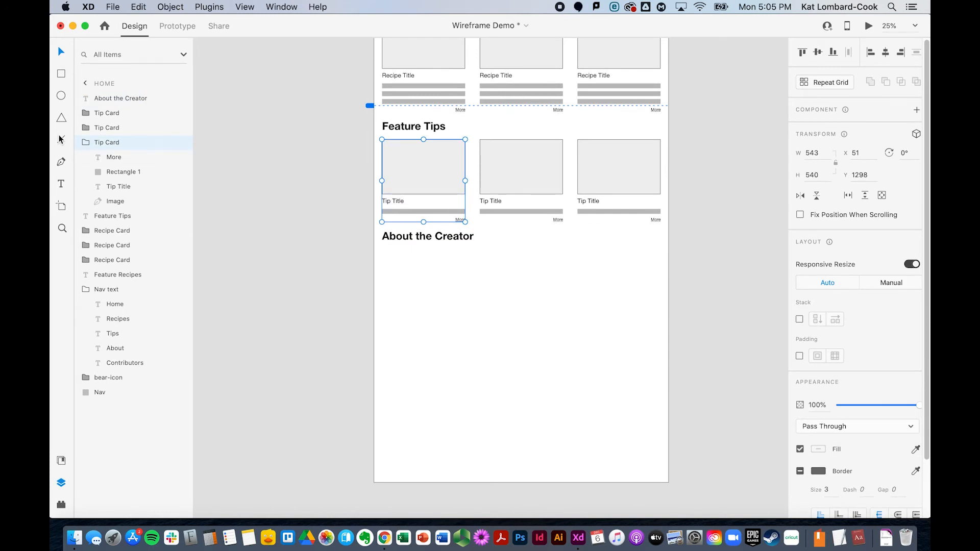
left_click_drag(382, 252, 464, 360)
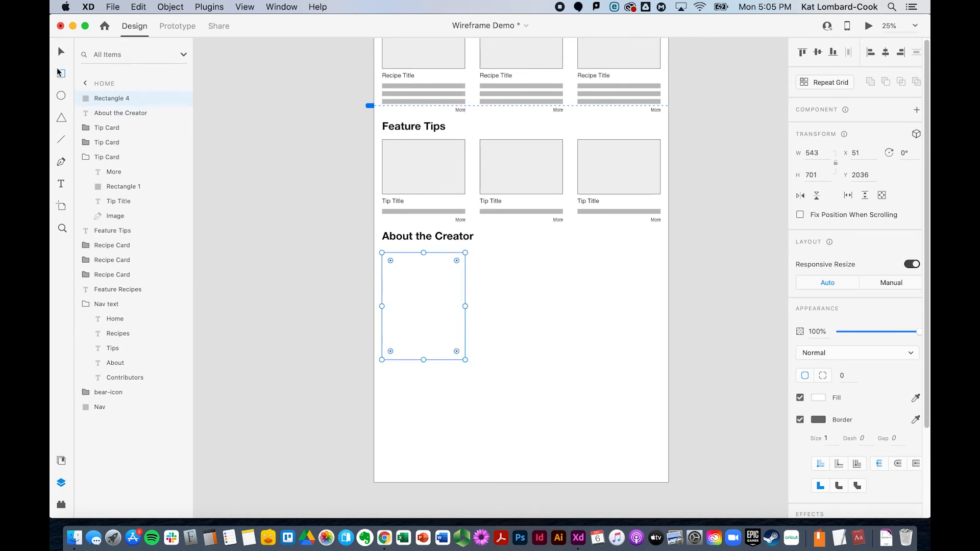
left_click_drag(423, 360, 424, 349)
scroll(430, 303, "up", 2)
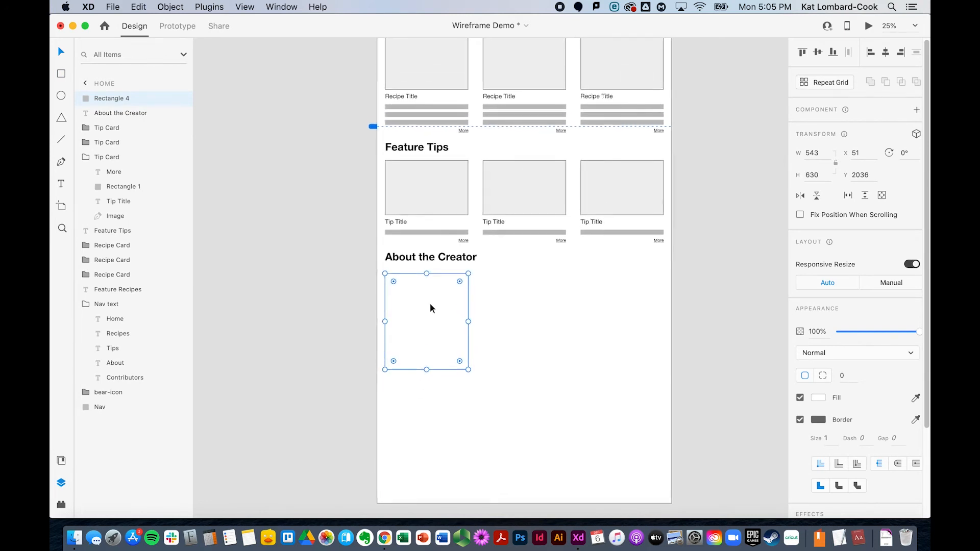
Remove the border of the About the Creator rectangle and fill it with light gray #EFEFEF sampled from a tip card image.
left_click(799, 420)
left_click(819, 398)
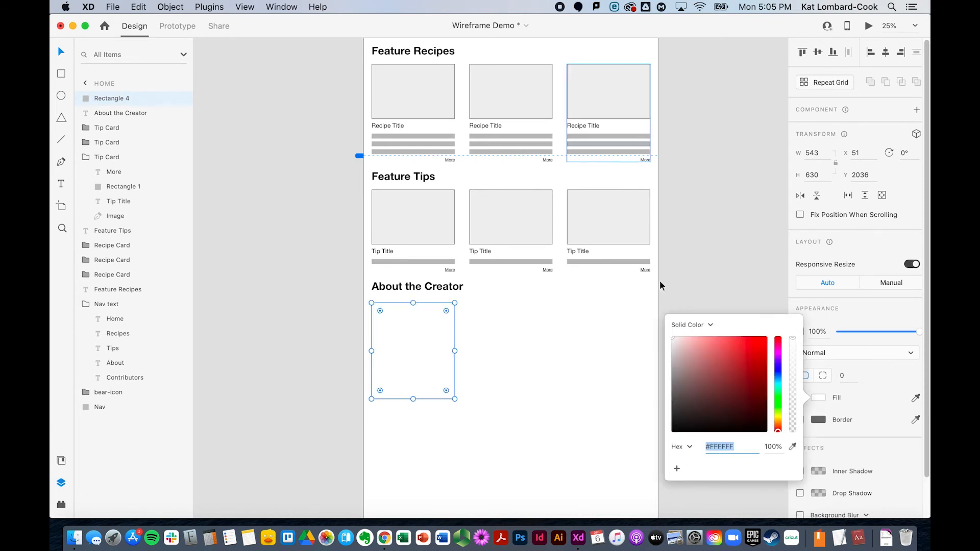
left_click(787, 452)
left_click(615, 218)
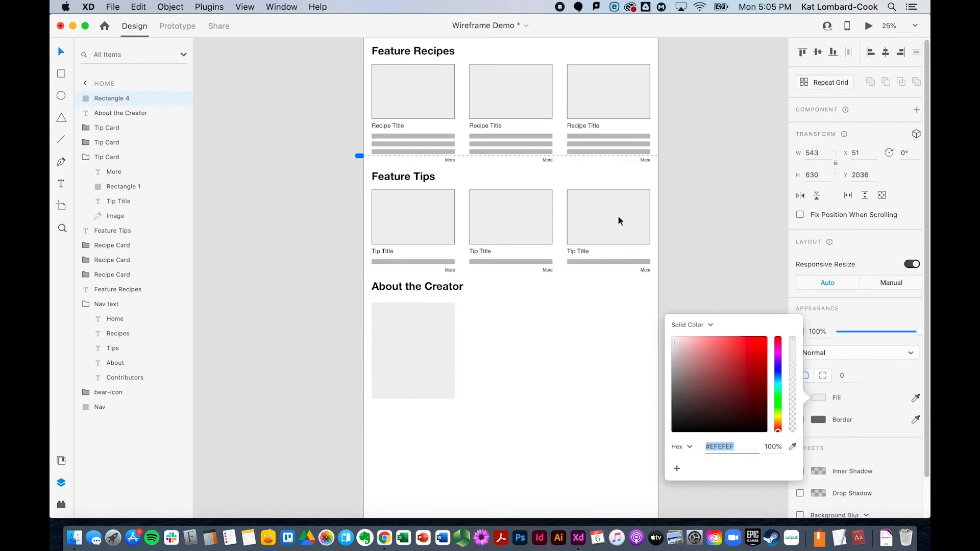
left_click(61, 51)
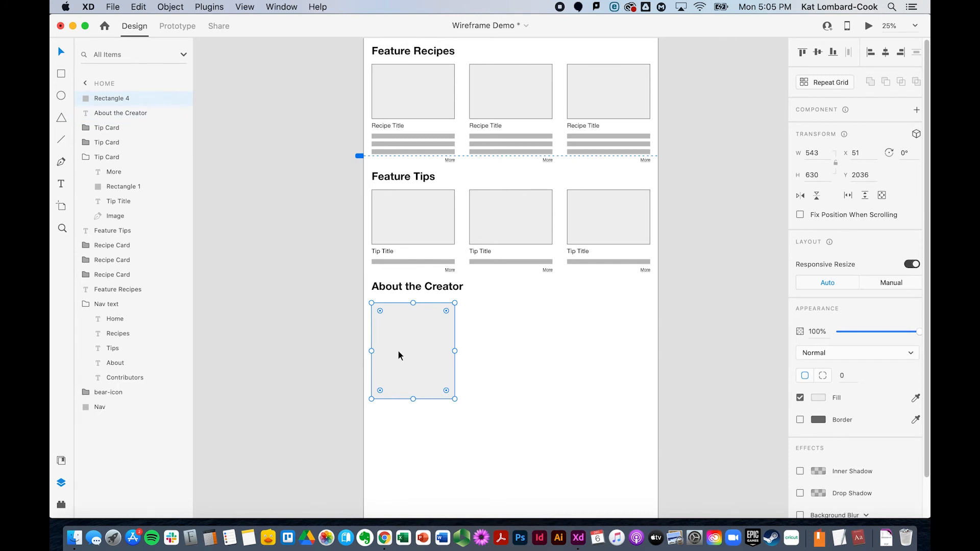
Restore the About the Creator rectangle's border, match its height to a recipe card at 641, and place it at X 51, Y 2017.
left_click(801, 420)
left_click_drag(411, 348, 511, 109)
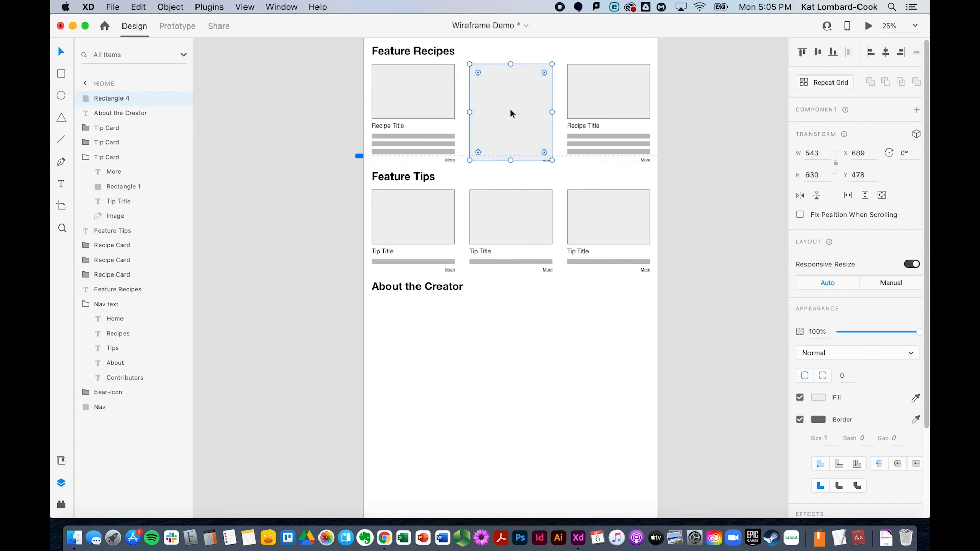
left_click_drag(511, 160, 511, 163)
left_click_drag(516, 110, 419, 346)
Set the border size of the About the Creator rectangle to 3.
left_click(829, 443)
key("Up")
key("Up")
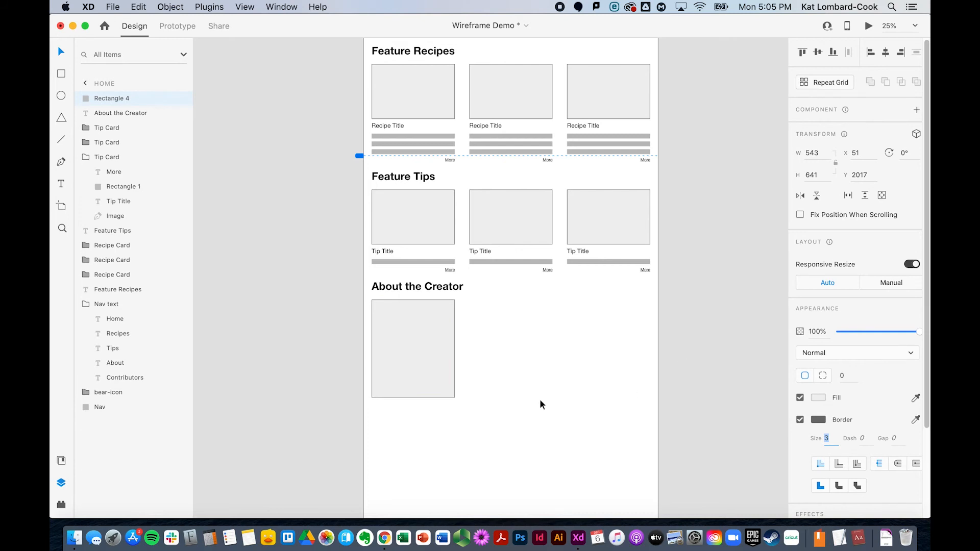
left_click(519, 386)
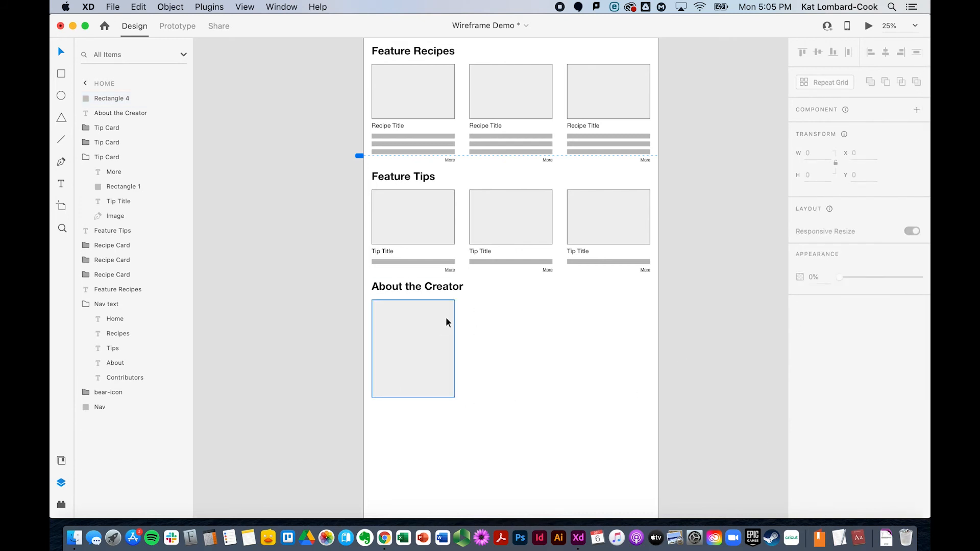
Draw a rectangle 1181 wide and 641 high beside the About the Creator image placeholder, at X 689, Y 2017.
scroll(466, 339, "down", 1)
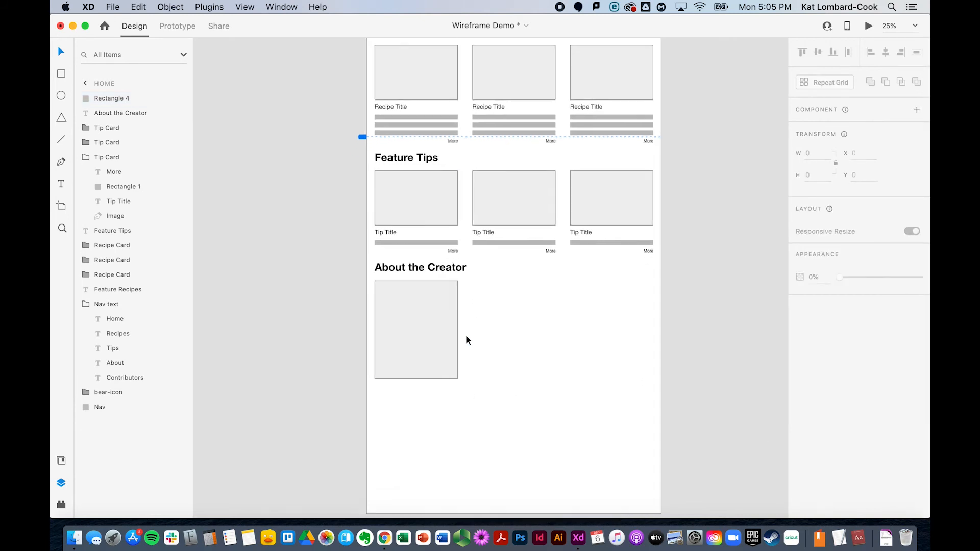
scroll(465, 337, "down", 1)
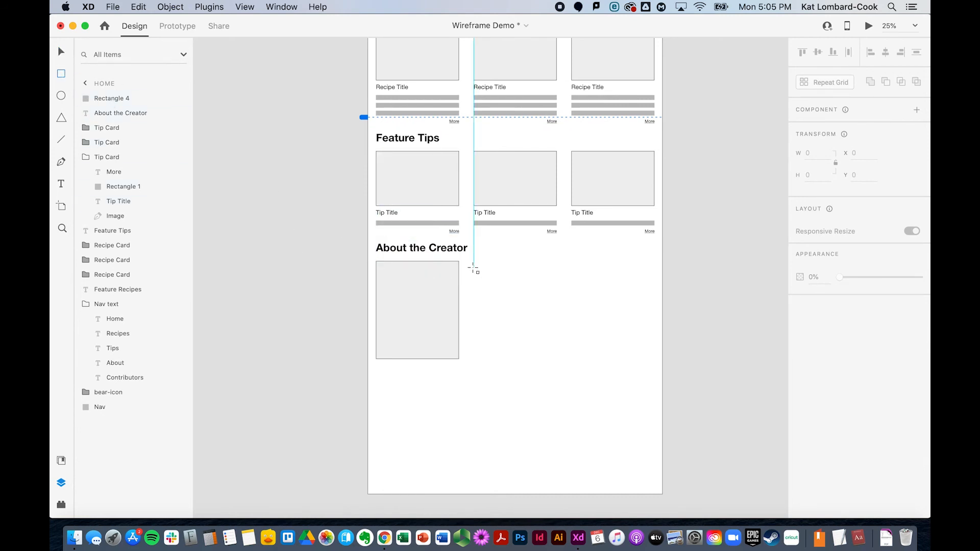
mouse_move(473, 262)
left_mouse_down()
mouse_move(534, 350)
mouse_move(653, 360)
left_mouse_up()
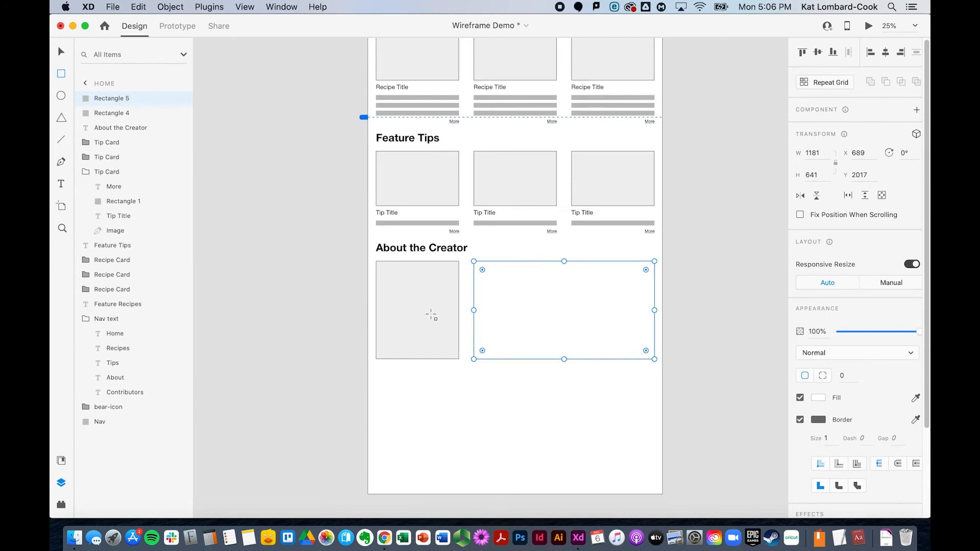
Fill the wide About the Creator rectangle with gray #BFBFBF sampled from a recipe card's text bar.
left_click(818, 397)
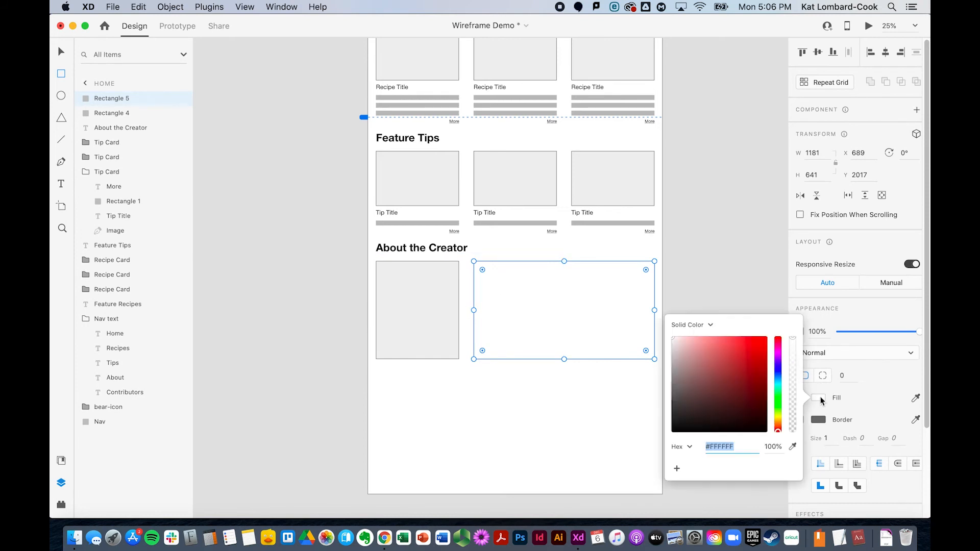
left_click(792, 446)
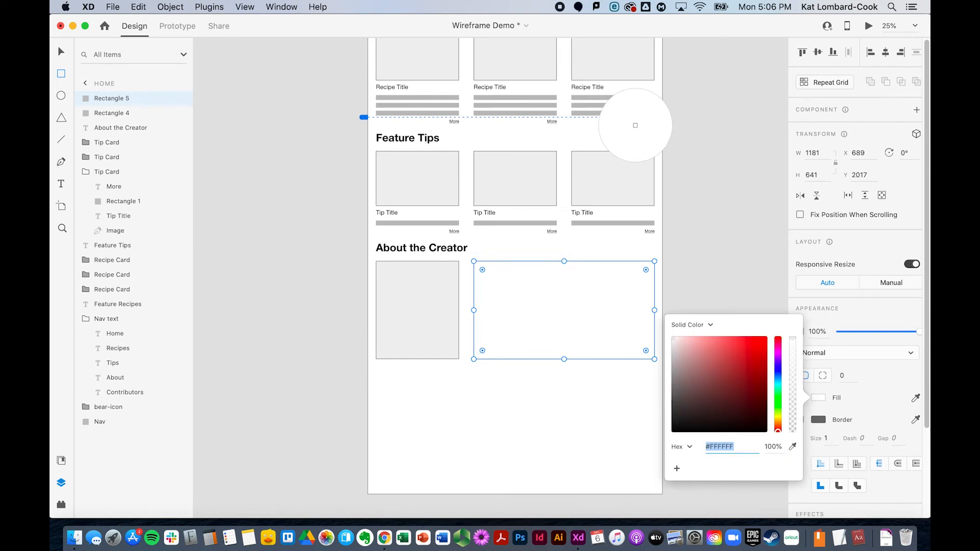
left_click(627, 115)
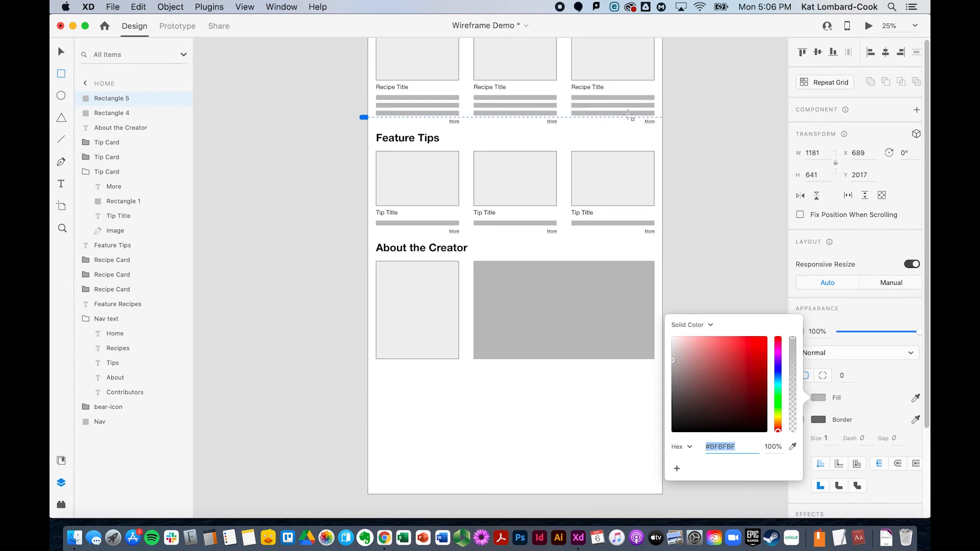
left_click(61, 52)
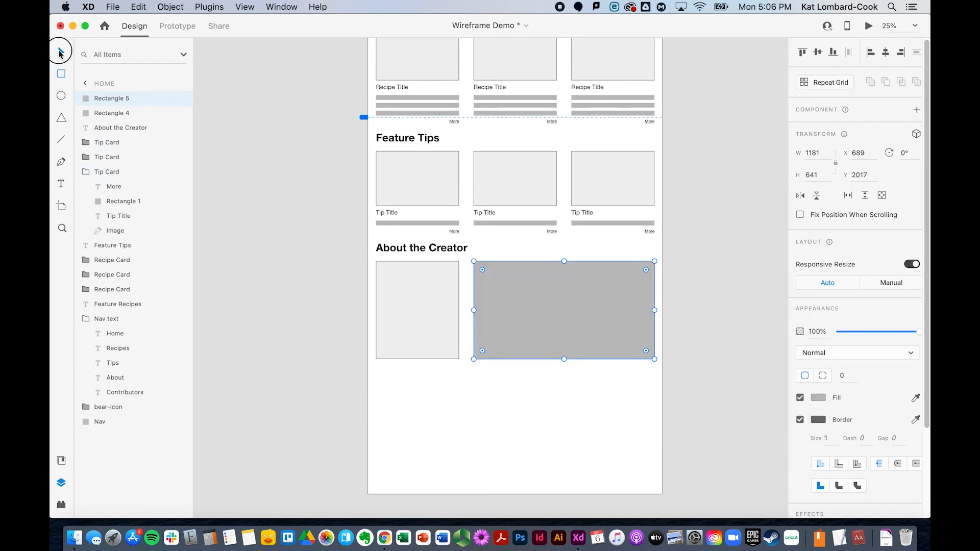
left_click(357, 331)
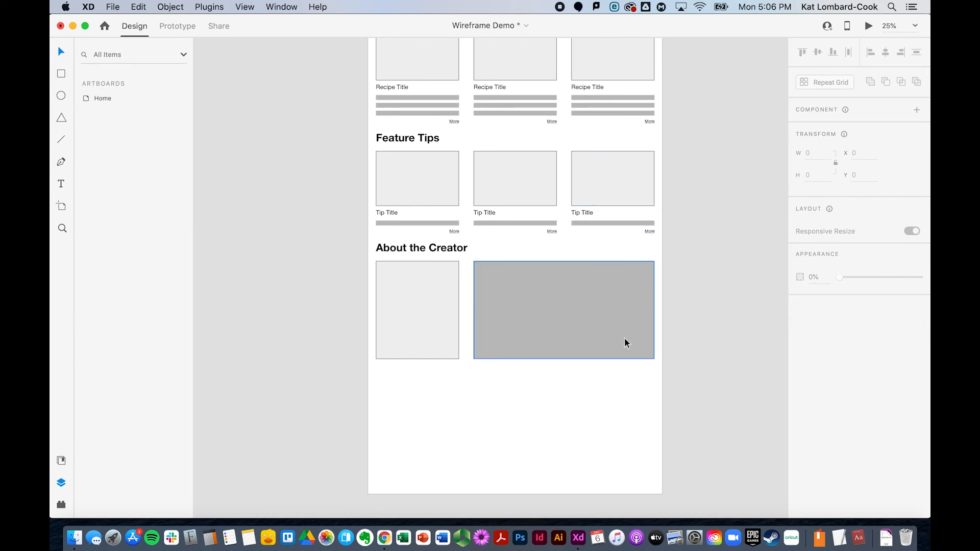
Draw a borderless footer bar 1920 wide and about 124 high across the page, at about Y 3051.
left_click(598, 432)
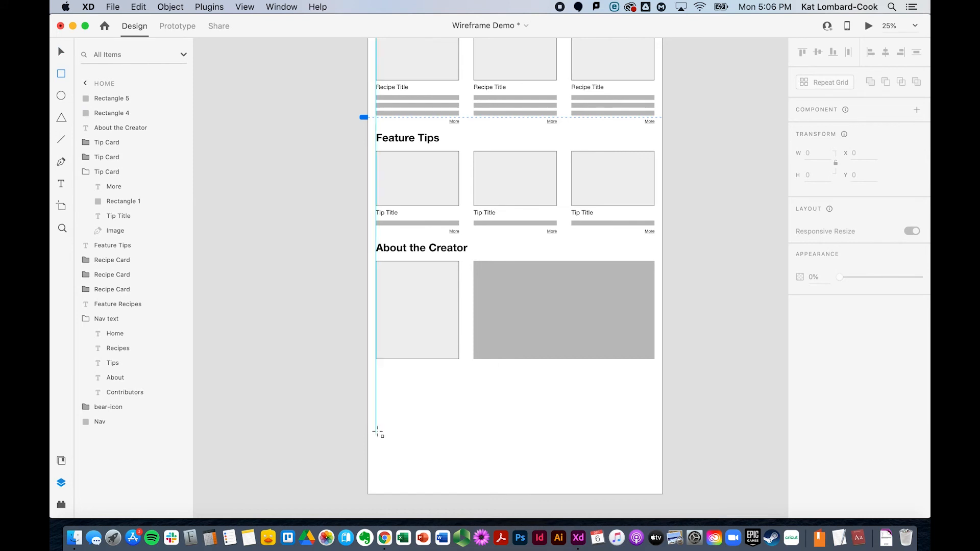
left_click_drag(367, 419, 662, 438)
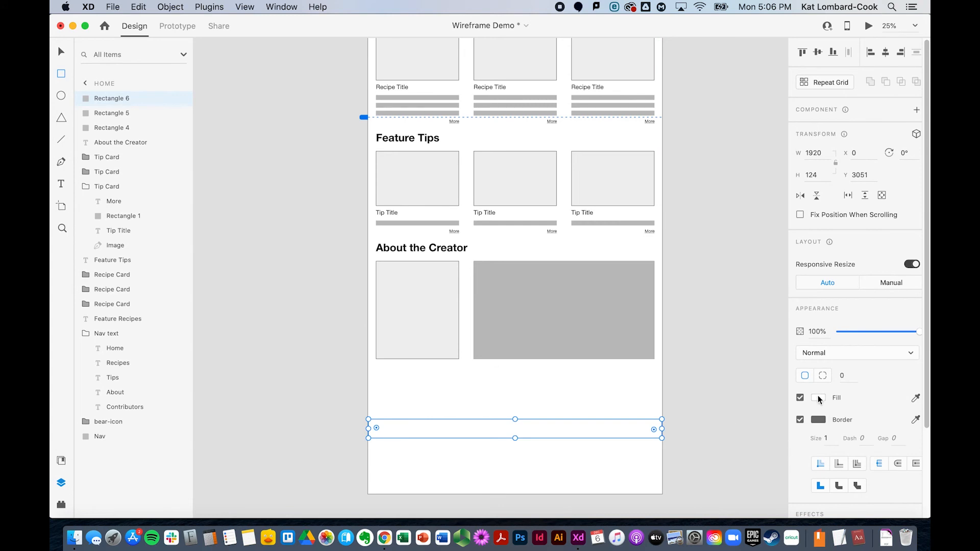
left_click(799, 419)
Fill the footer bar with gray #BFBFBF sampled from the navigation bar at the top of the page.
left_click(815, 398)
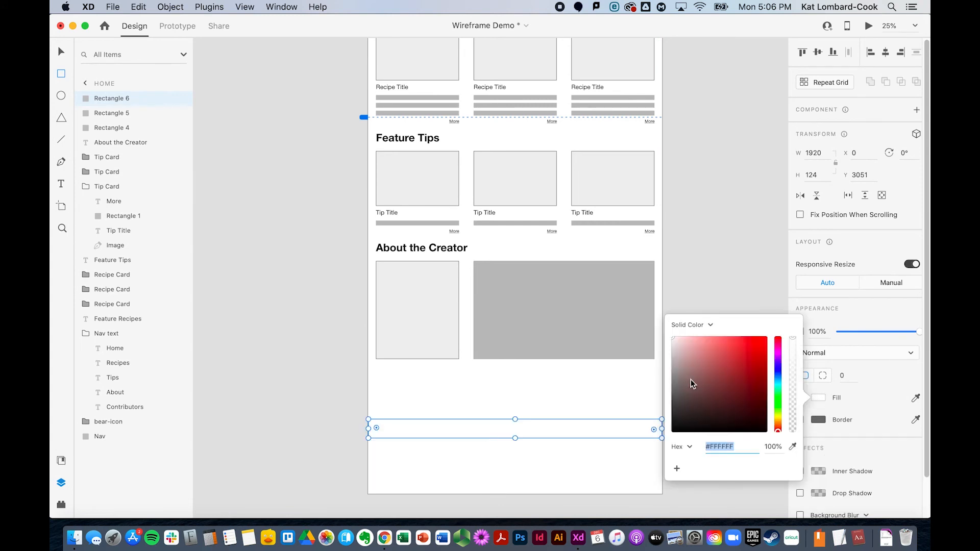
scroll(674, 250, "up", 10)
left_click(793, 447)
left_click(650, 357)
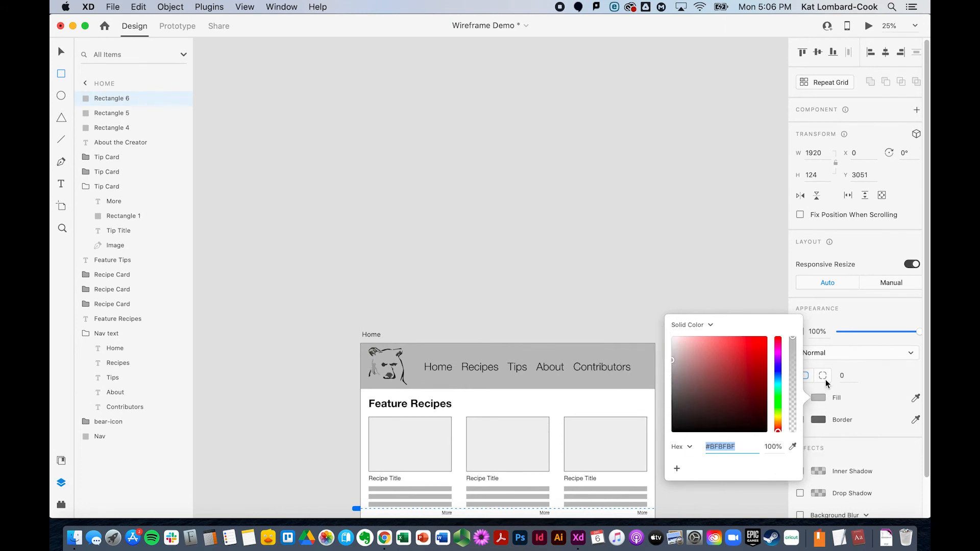
left_click(858, 399)
Add a text line above the footer bar reading "Copyright 2022", the creator's full name, and "All rights reserved".
scroll(848, 403, "down", 1)
scroll(679, 418, "down", 8)
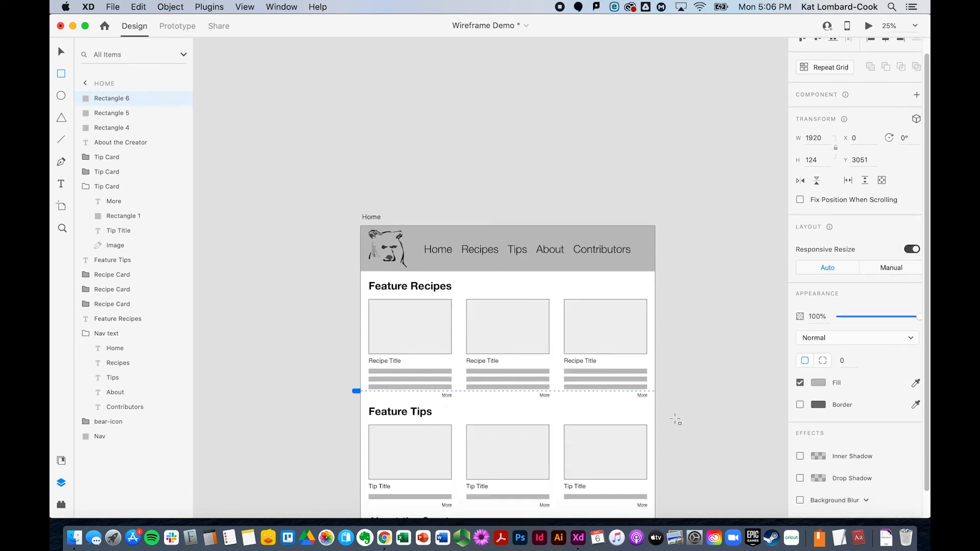
scroll(675, 420, "down", 2)
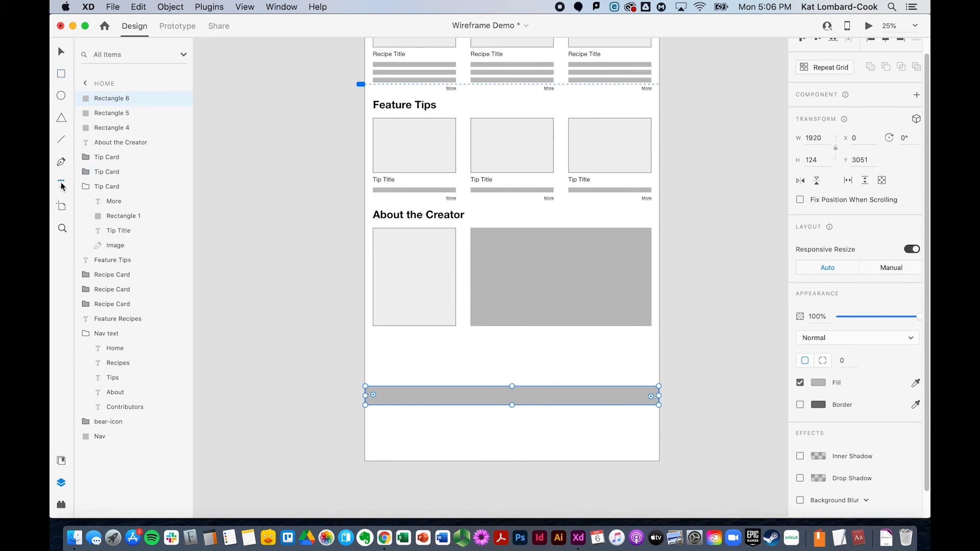
left_click(404, 360)
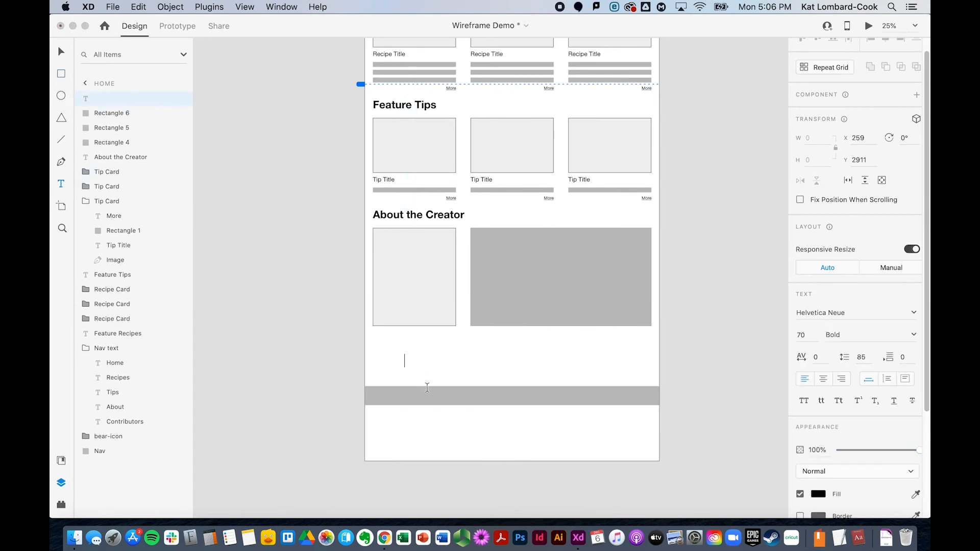
type("Copyright 2022")
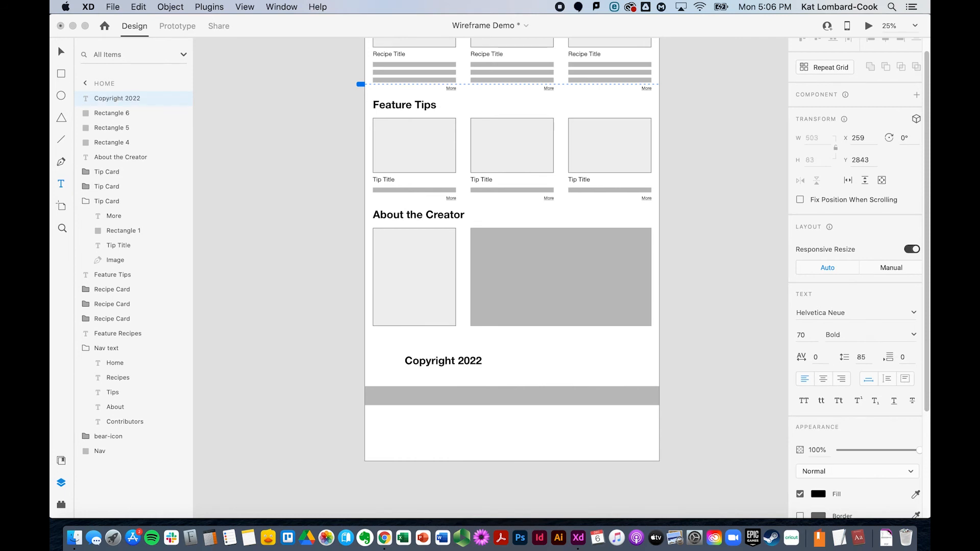
type(" Kat Lombard-Cook")
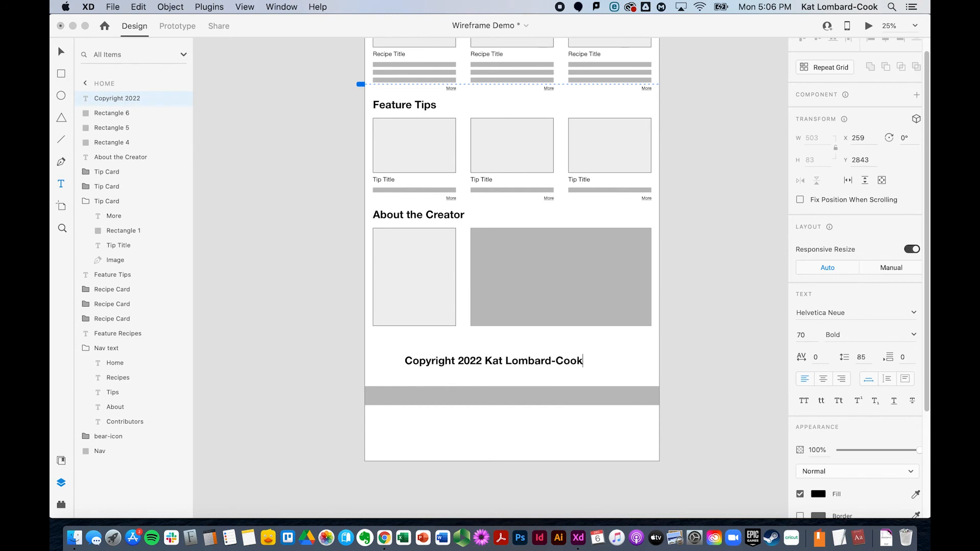
type(" All rights reserved")
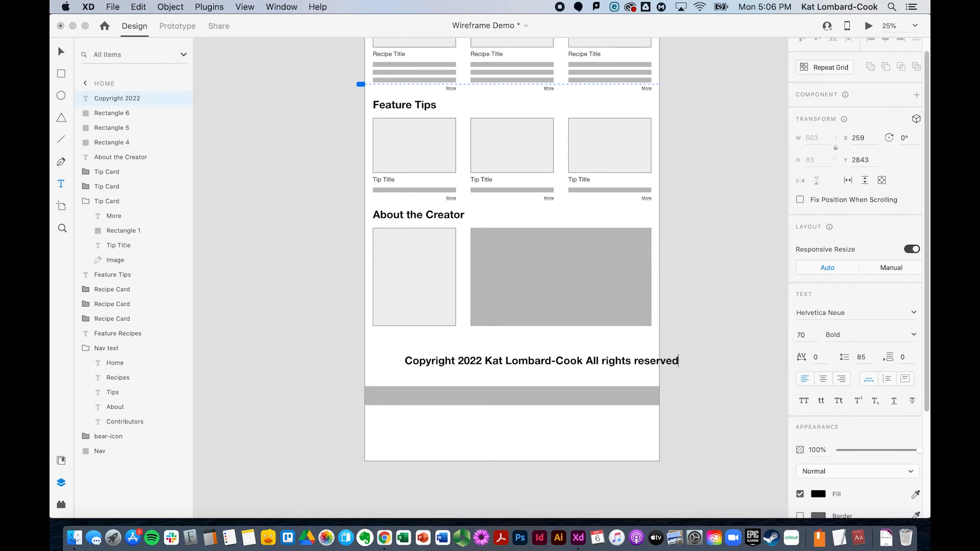
Change the font weight of the whole copyright text to Light.
key("super+a")
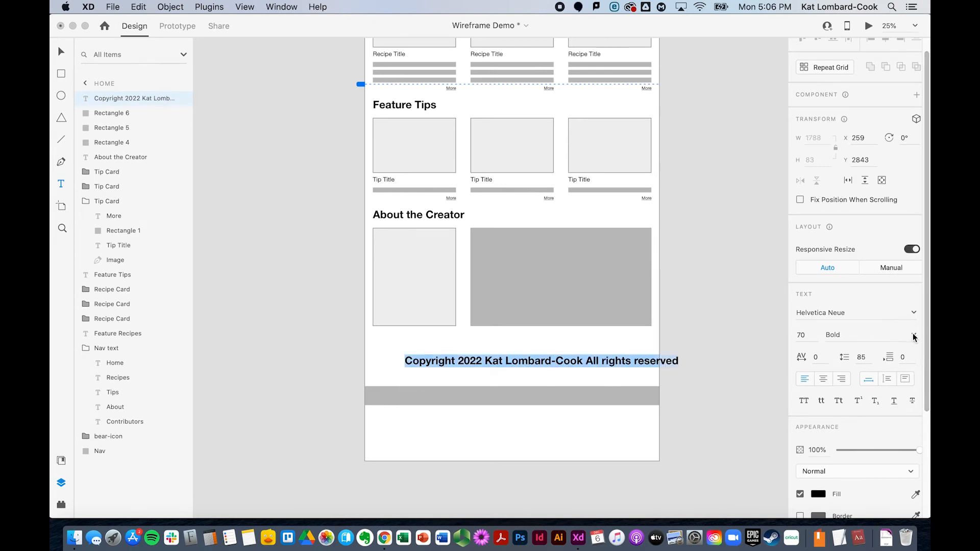
left_click(914, 335)
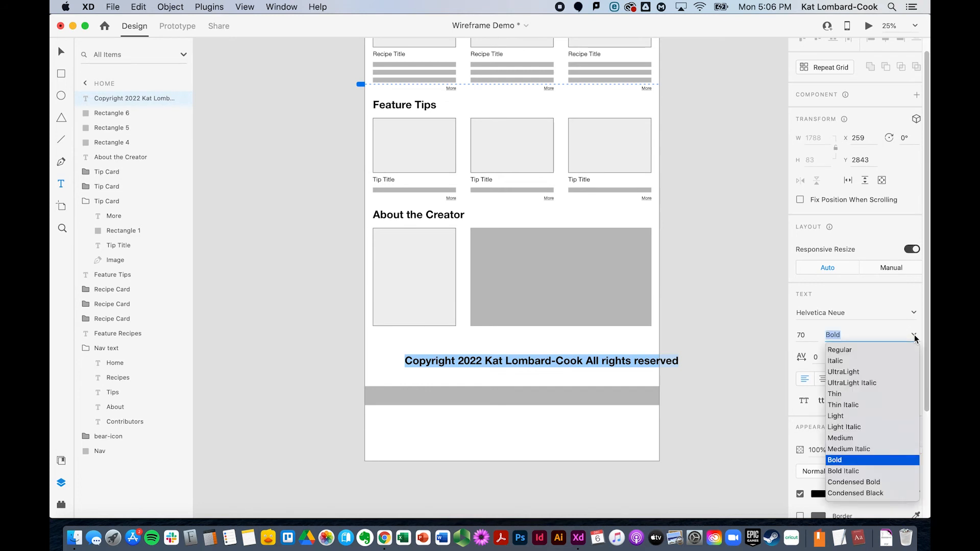
left_click(890, 372)
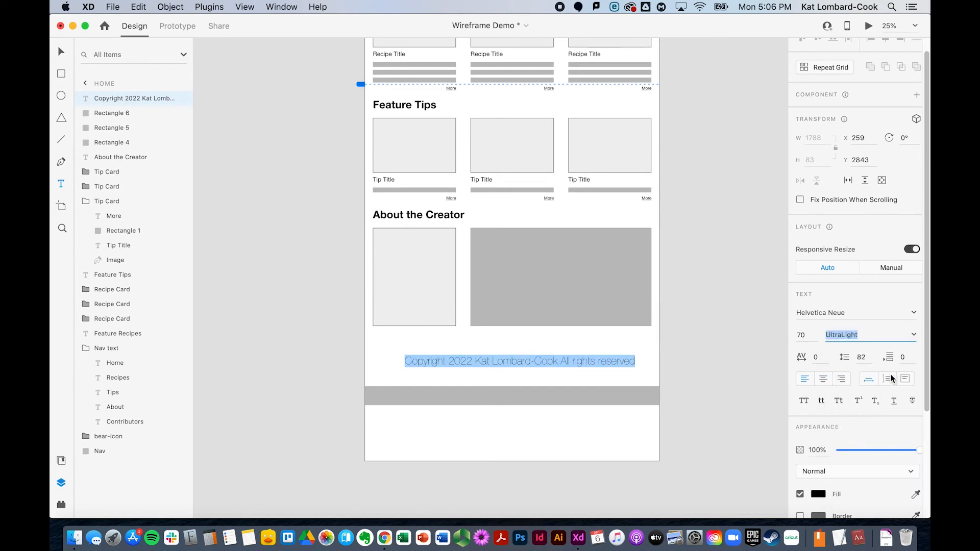
left_click(913, 334)
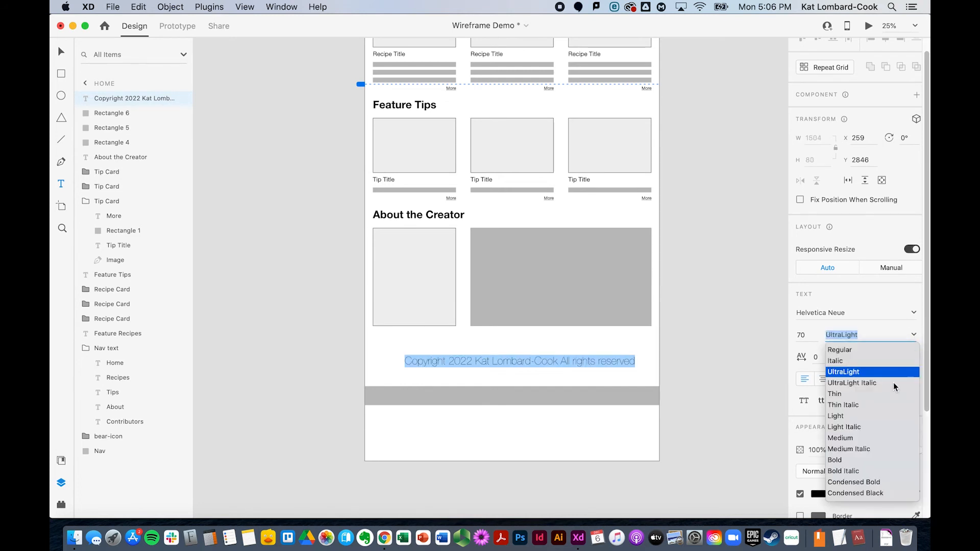
left_click(869, 417)
Set the copyright text's font size to 20 and center the text on the footer bar at X 729, Y 3102.
left_click(805, 335)
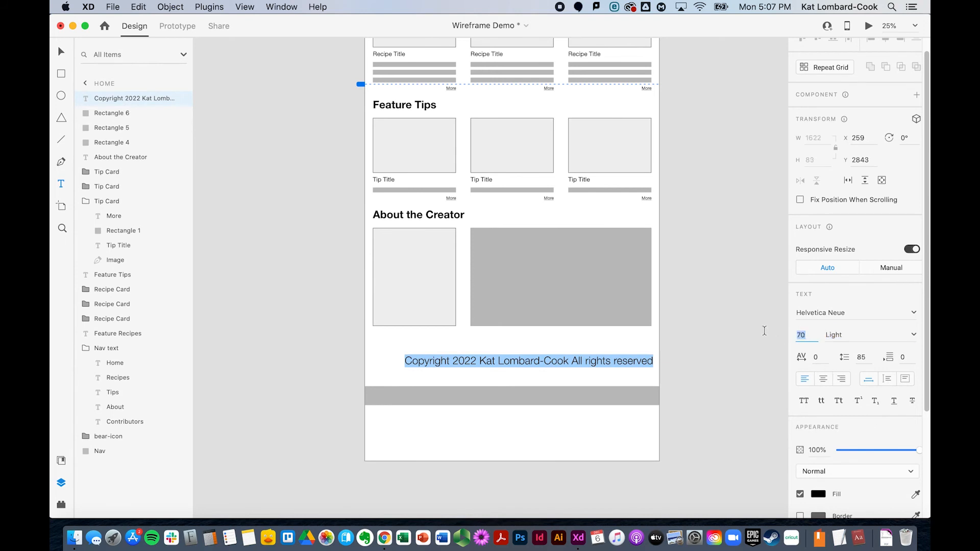
type("18")
key("Return")
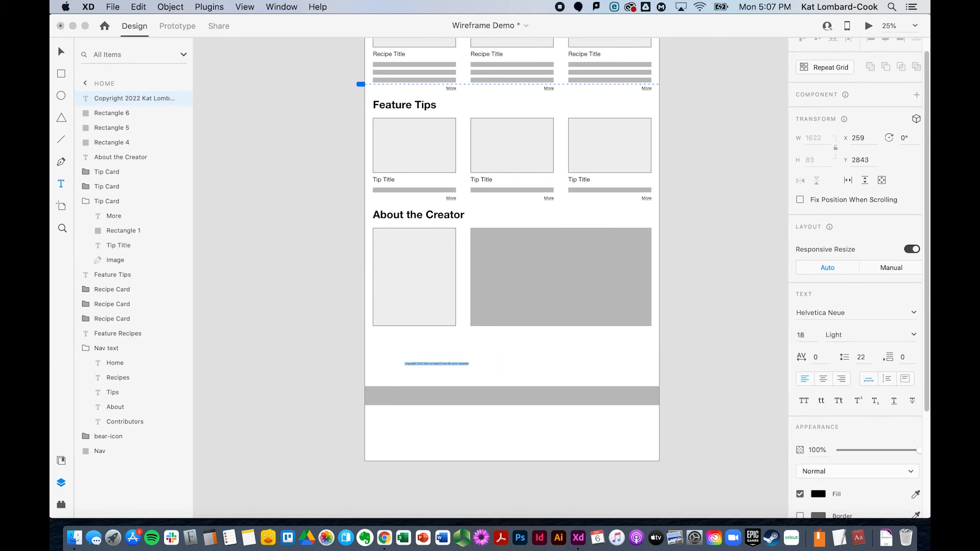
left_click(767, 330)
type("20")
key("Return")
left_click(61, 51)
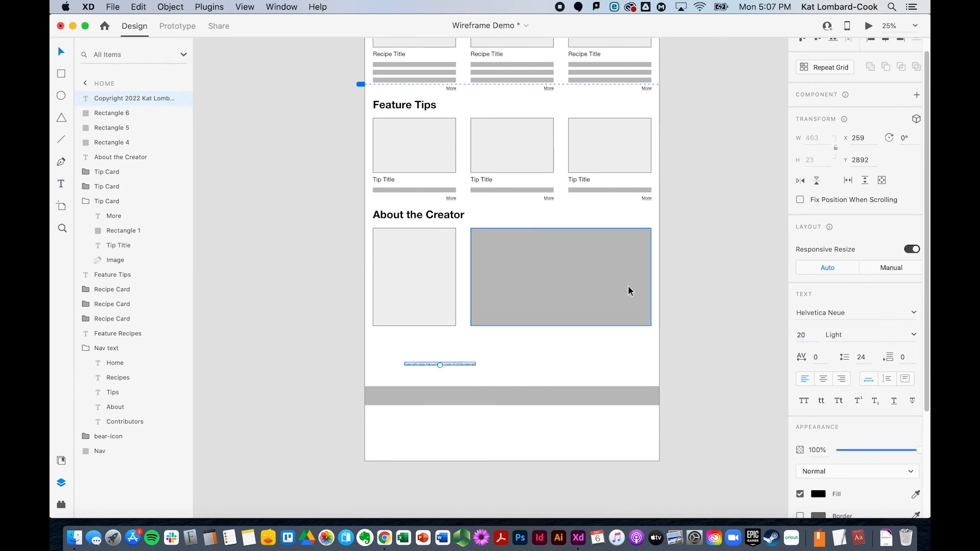
left_click_drag(466, 365, 539, 398)
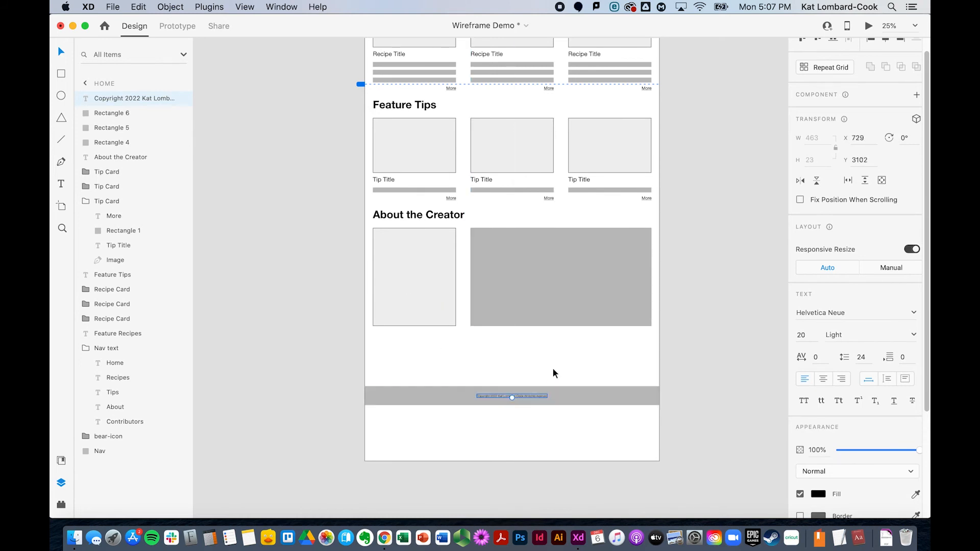
Group the copyright text with the footer bar and name the group "footer".
left_click(562, 393, "shift")
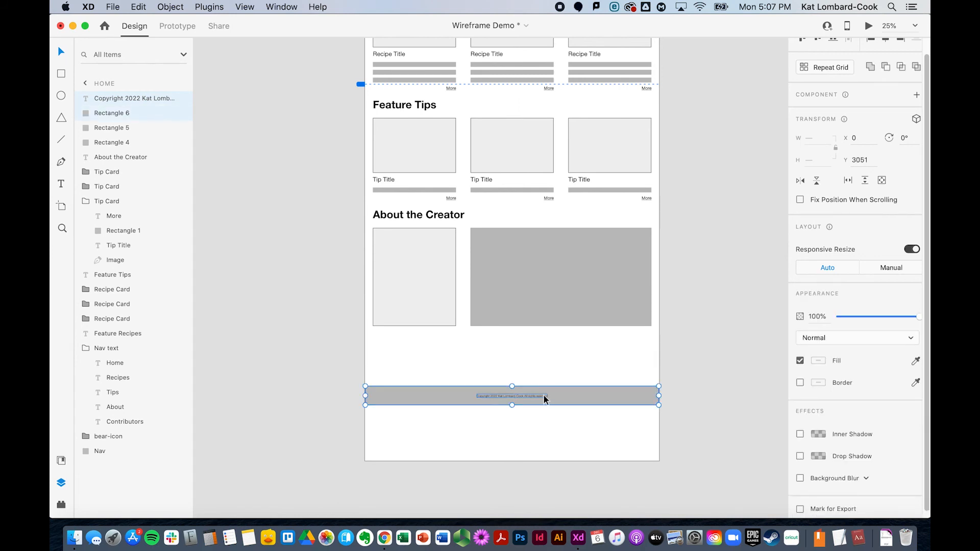
left_click(535, 397)
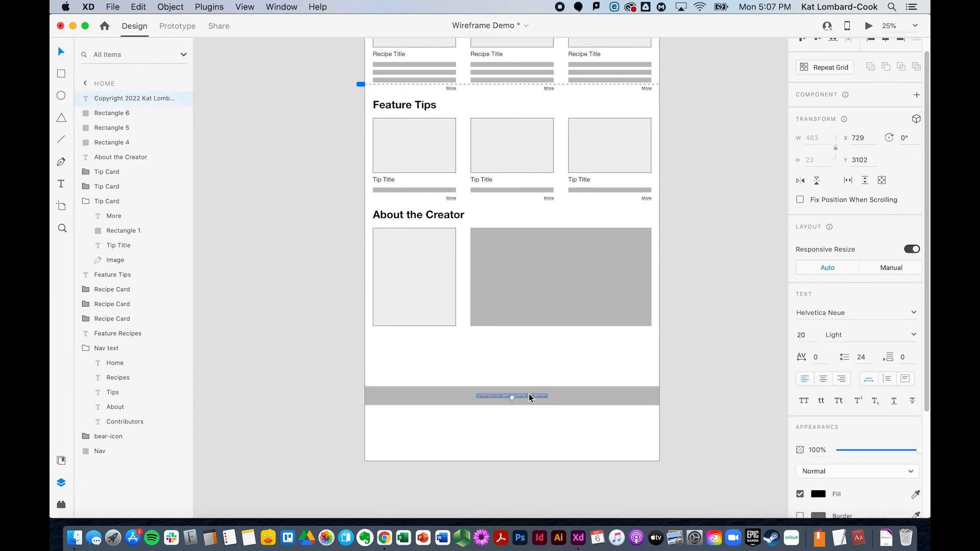
left_click(576, 401, "shift")
key("super+g")
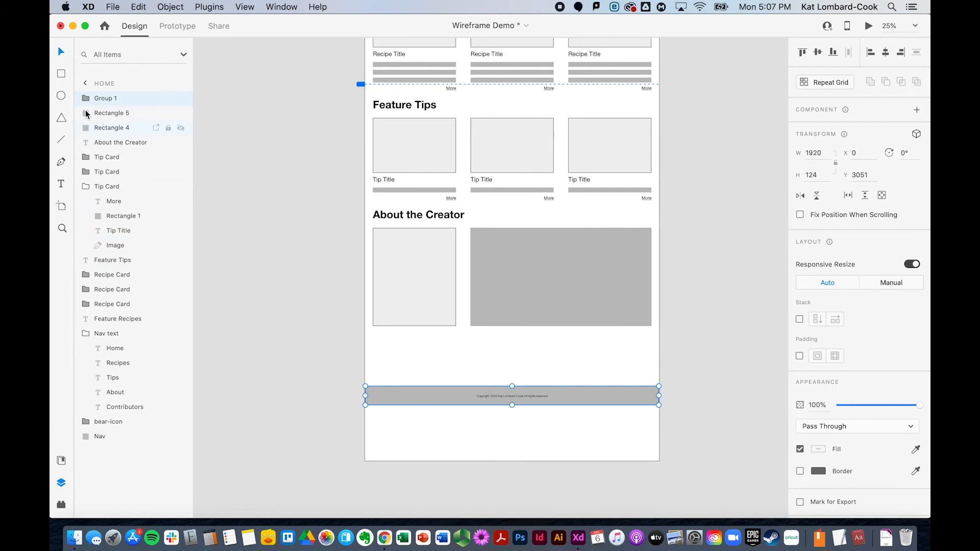
double_click(110, 99)
type("footer")
key("Return")
Move the footer group up to about Y 2767, just beneath the About the Creator rectangles.
left_click_drag(410, 405, 411, 357)
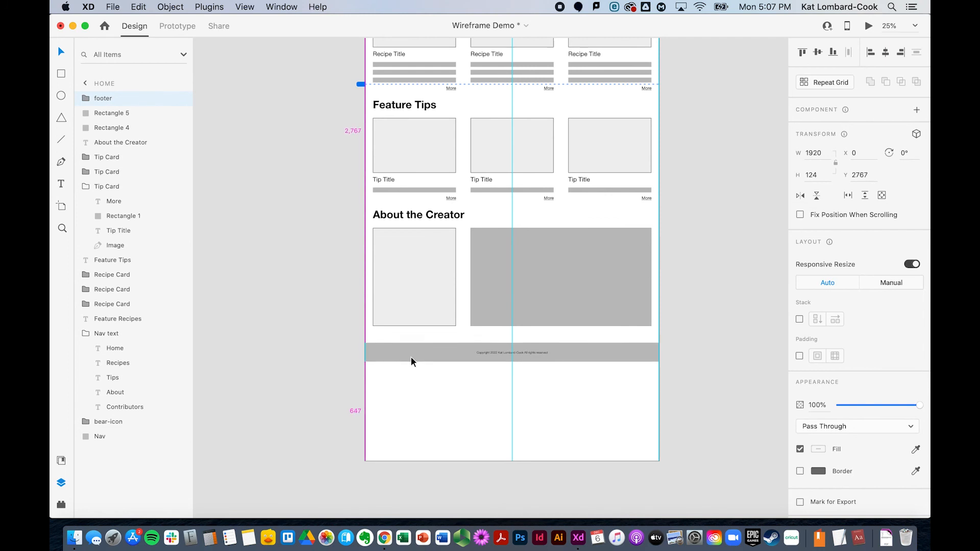
left_click(434, 469)
Shorten the Home artboard so that it ends at the lower edge of the footer bar.
scroll(481, 428, "up", 5)
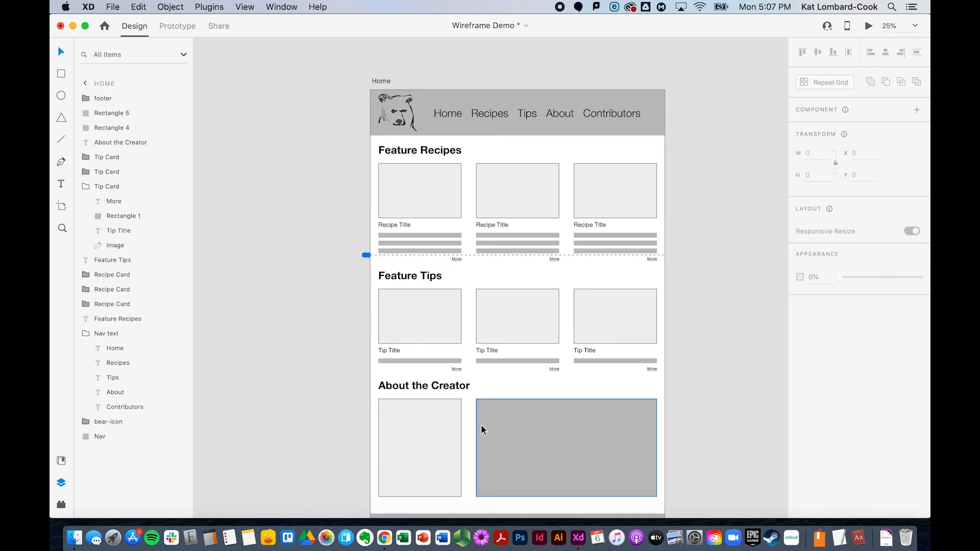
left_click(381, 82)
scroll(505, 365, "down", 5)
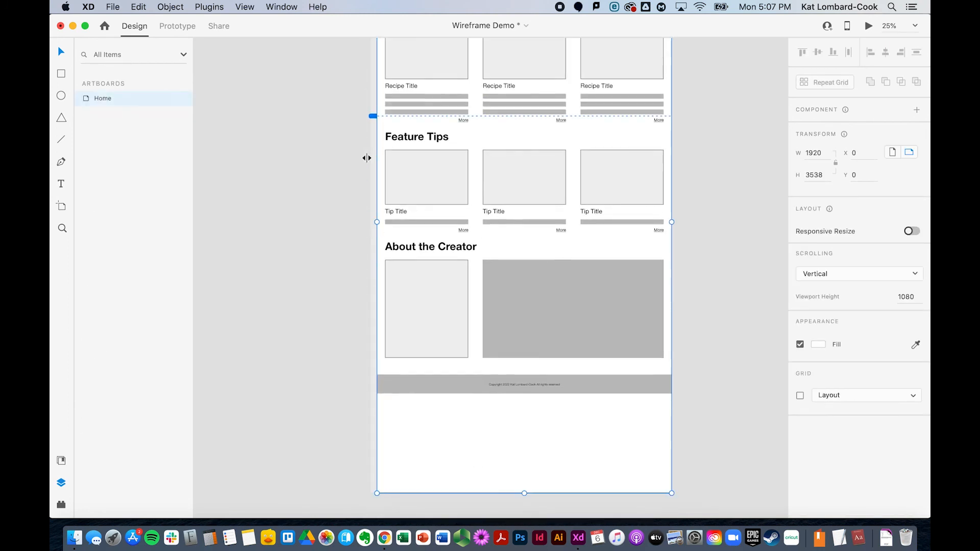
left_click_drag(524, 452, 529, 352)
left_click(529, 400)
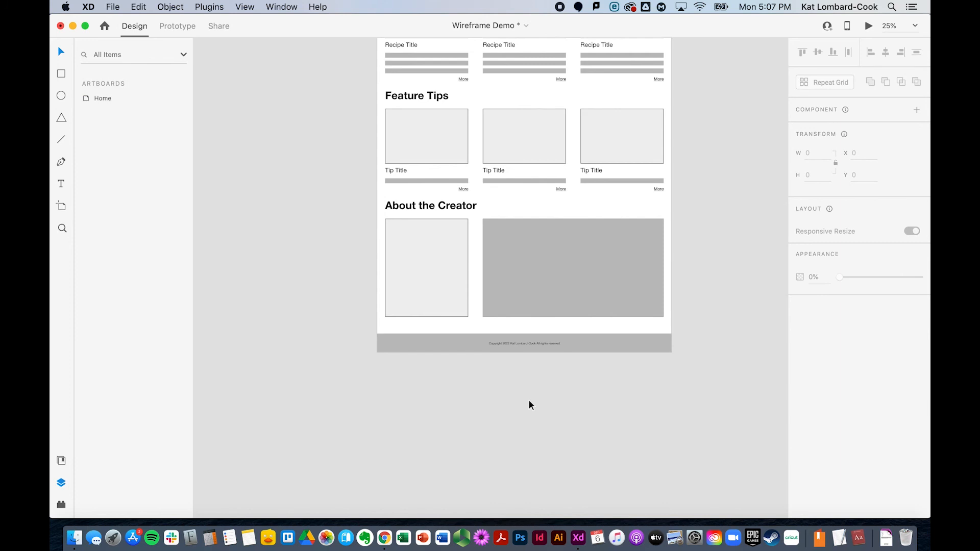
Check the size of the navigation text and recipe section at 100% zoom.
scroll(529, 400, "up", 5)
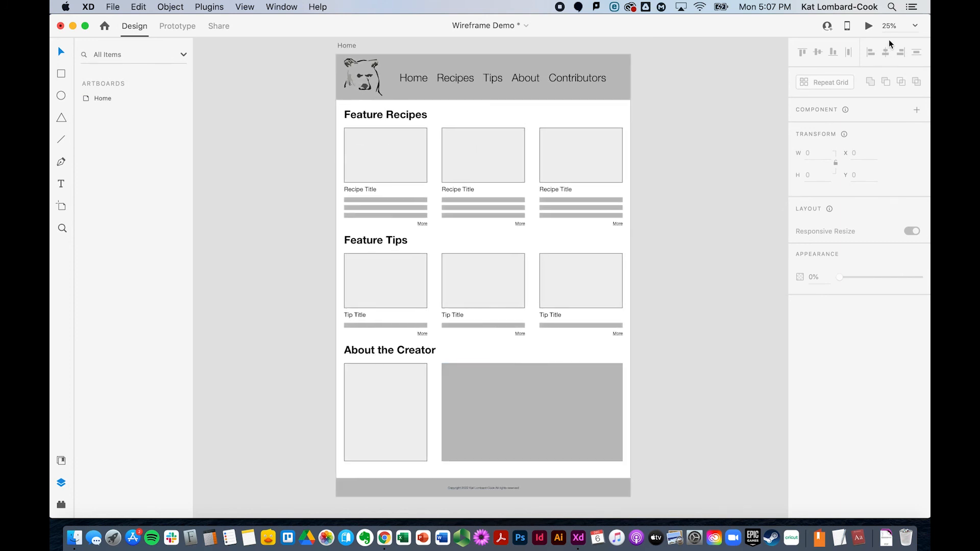
left_click(915, 26)
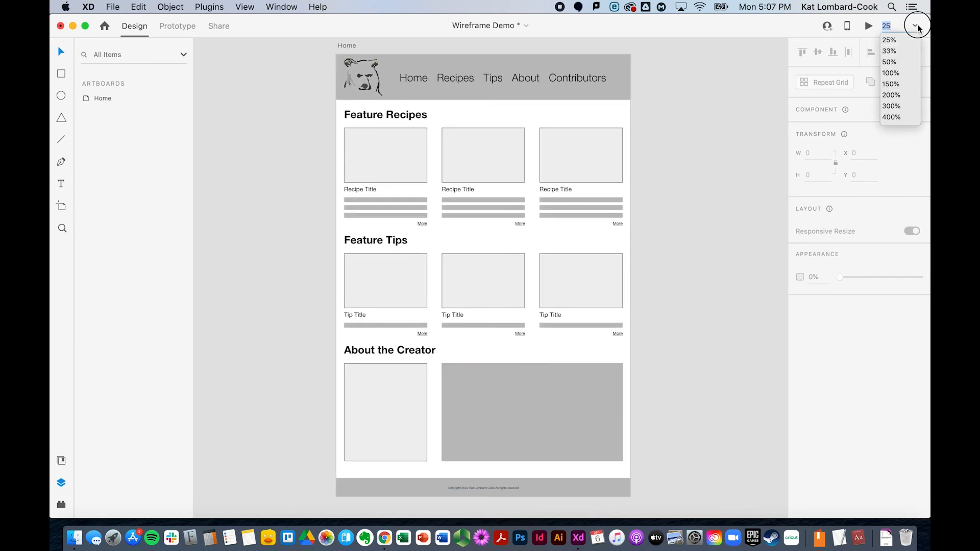
left_click(894, 73)
scroll(601, 182, "up", 12)
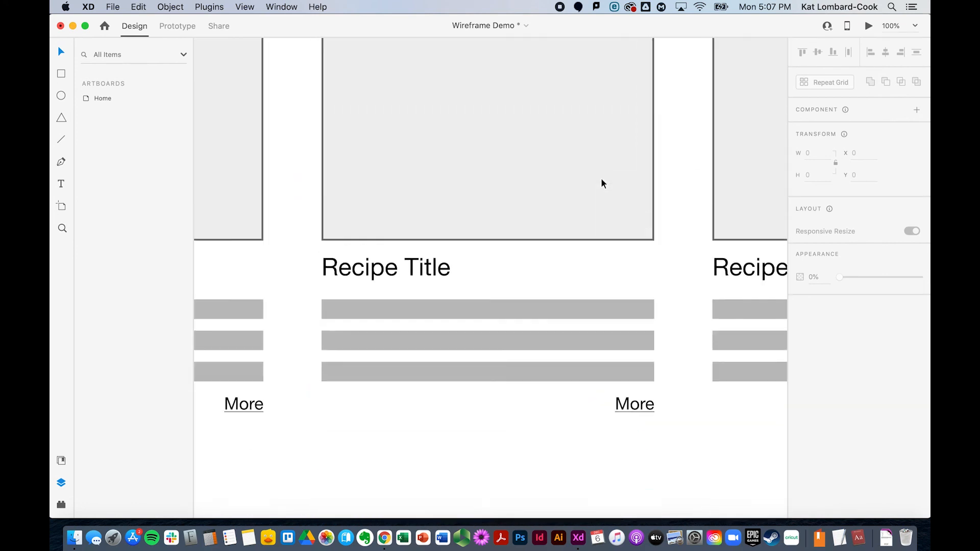
scroll(601, 178, "down", 2)
scroll(601, 178, "right", 2)
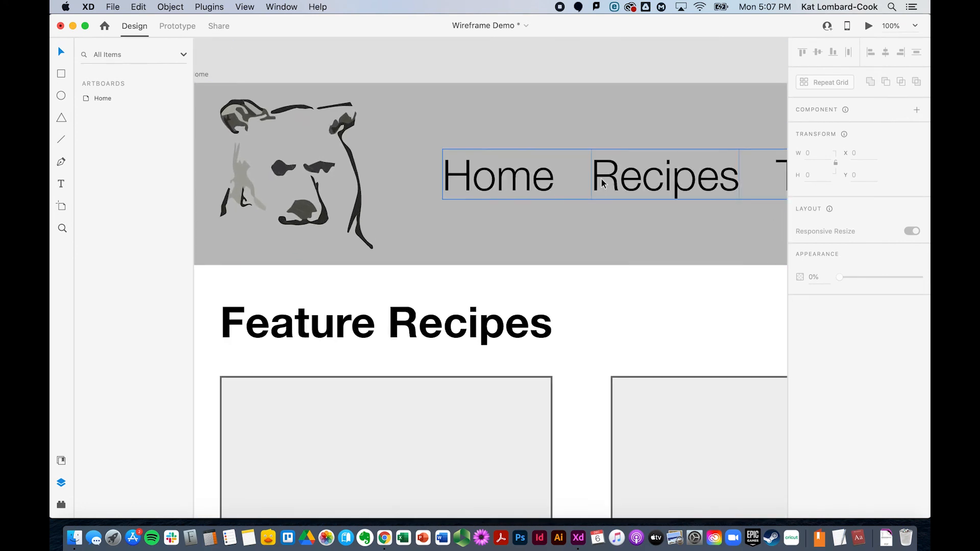
scroll(449, 345, "down", 2)
scroll(449, 345, "left", 1)
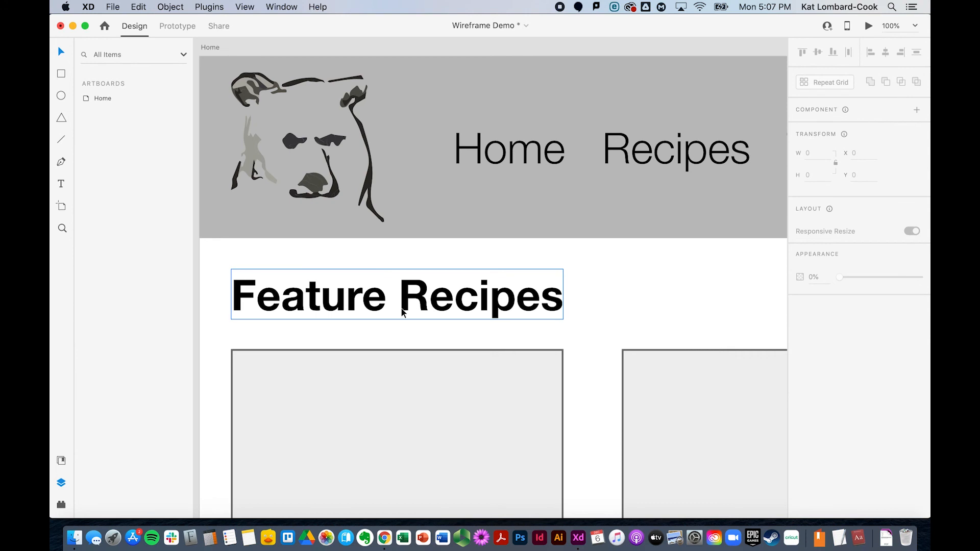
Set the font size of the Home link in the navigation text to 50.
double_click(510, 155)
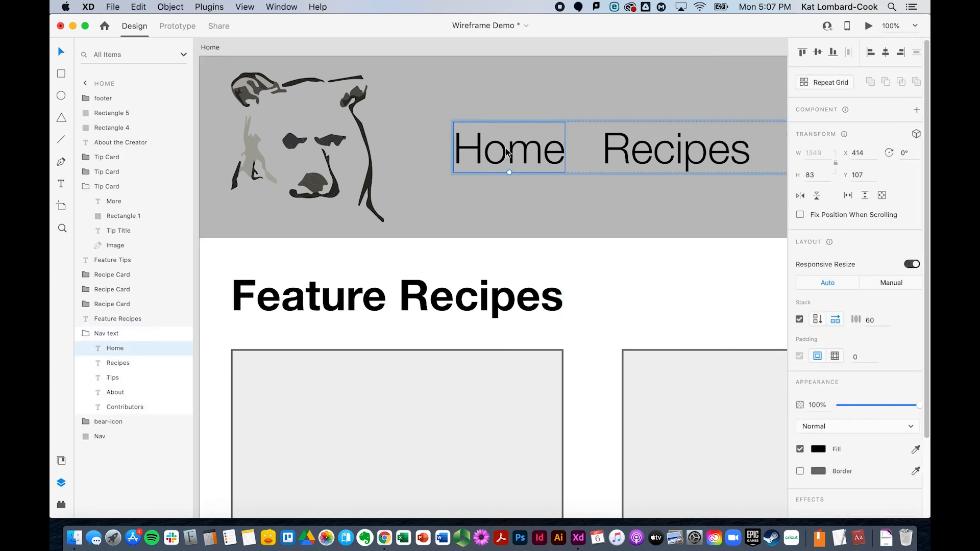
double_click(548, 153)
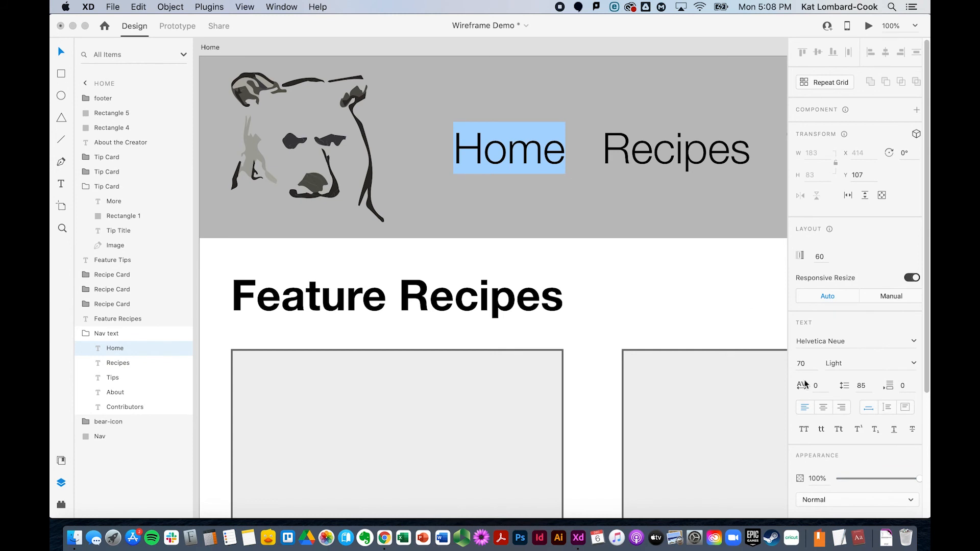
left_click_drag(803, 364, 774, 363)
type("50")
key("Return")
key("Escape")
Set the font size of the Recipes and Tips navigation links to 50.
double_click(638, 146)
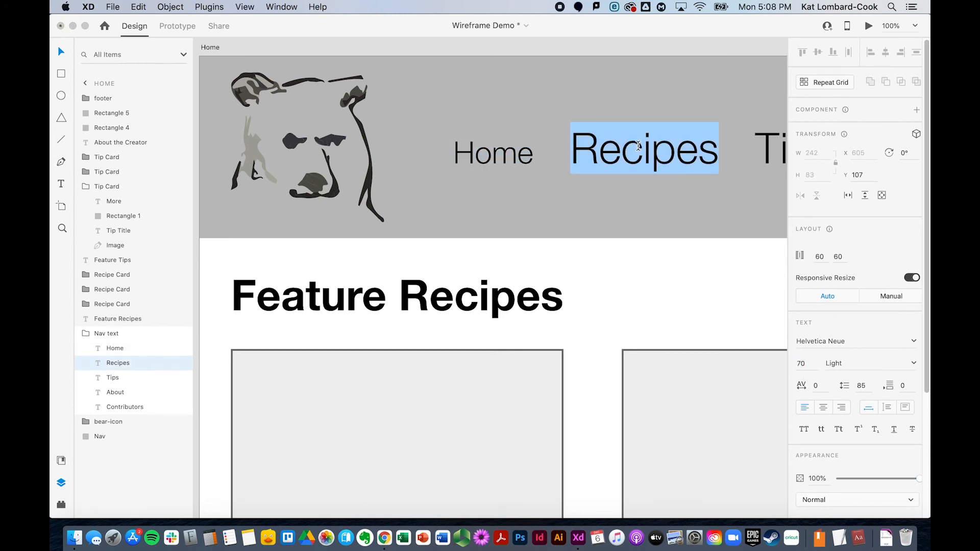
left_click_drag(800, 364, 776, 361)
type("50")
key("Return")
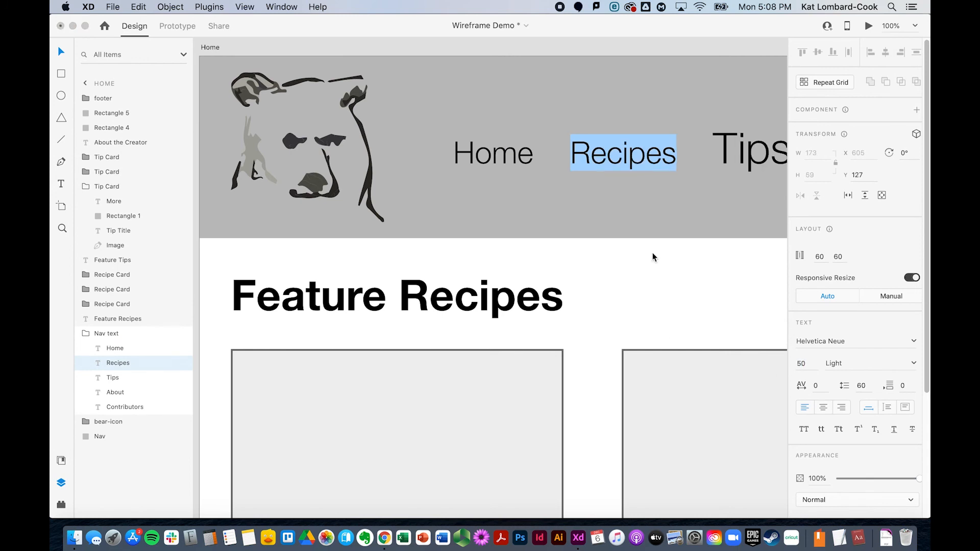
double_click(735, 141)
left_click_drag(801, 364, 779, 366)
type("50")
key("Return")
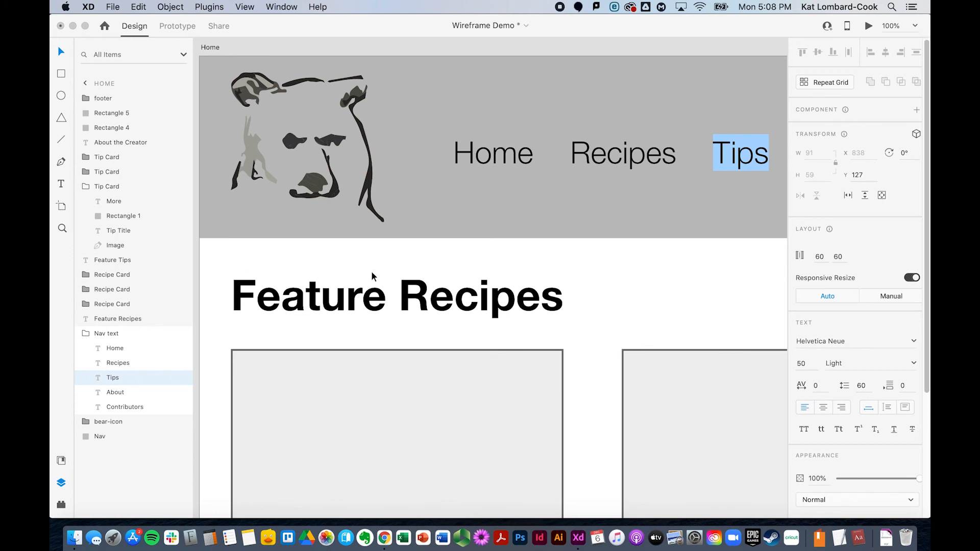
Set the font size of the About navigation link to 50.
key("super+minus")
scroll(522, 272, "right", 5)
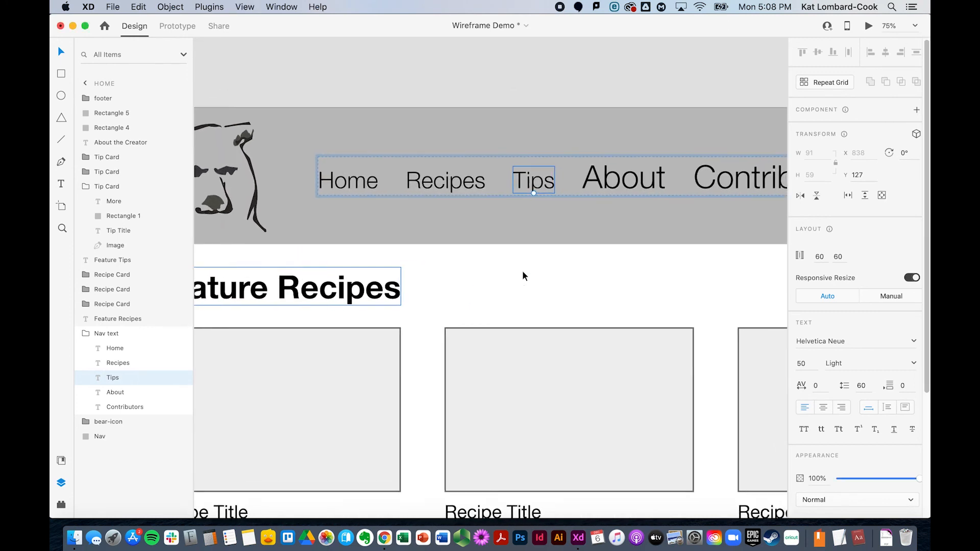
scroll(522, 270, "right", 2)
key("super+equal")
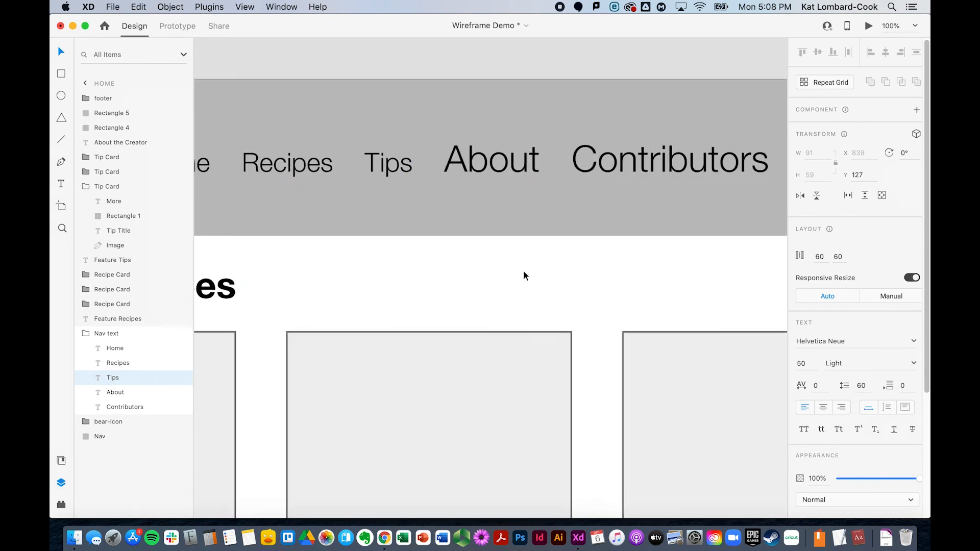
left_click(528, 130)
double_click(536, 156)
left_click(801, 363)
type("50")
key("Return")
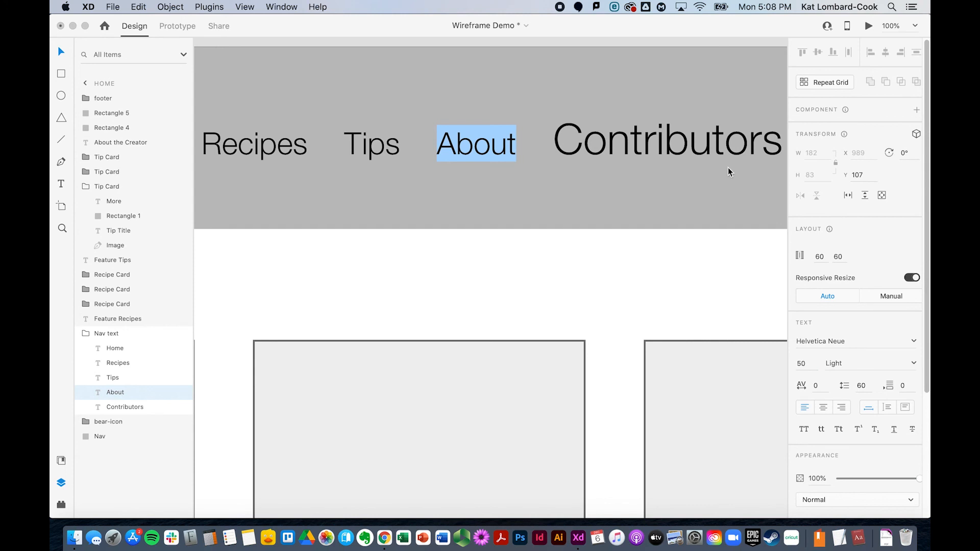
Set the font size of the Contributors navigation link to 50.
double_click(703, 144)
left_click(806, 360)
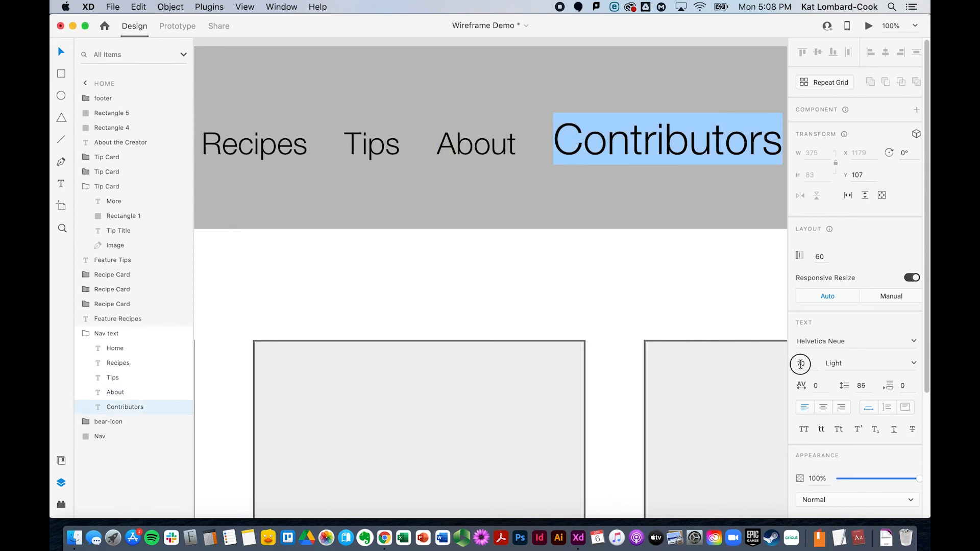
type("50")
key("Return")
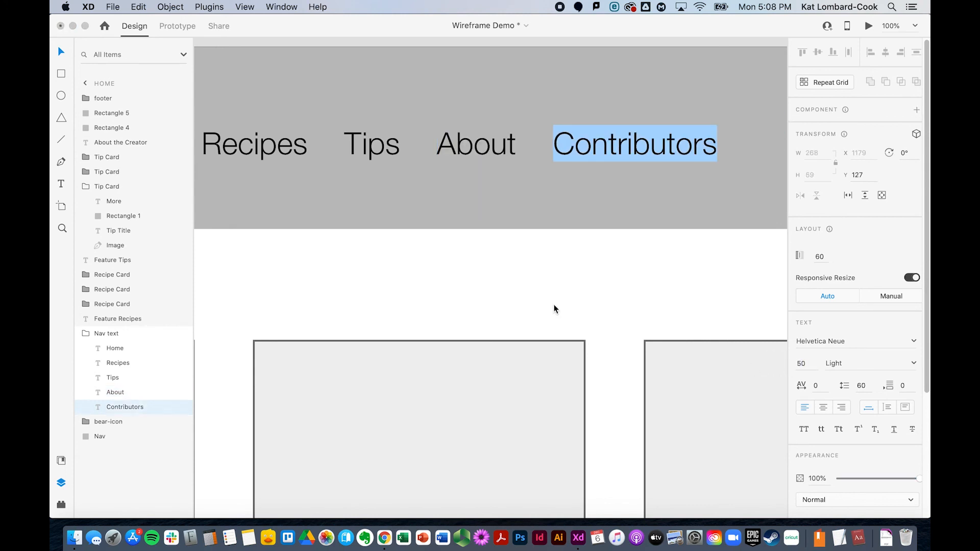
left_click(555, 308)
Review the recipe cards, tip cards and About the Creator section at 100% zoom, down to the footer.
scroll(554, 307, "down", 5)
scroll(554, 307, "left", 4)
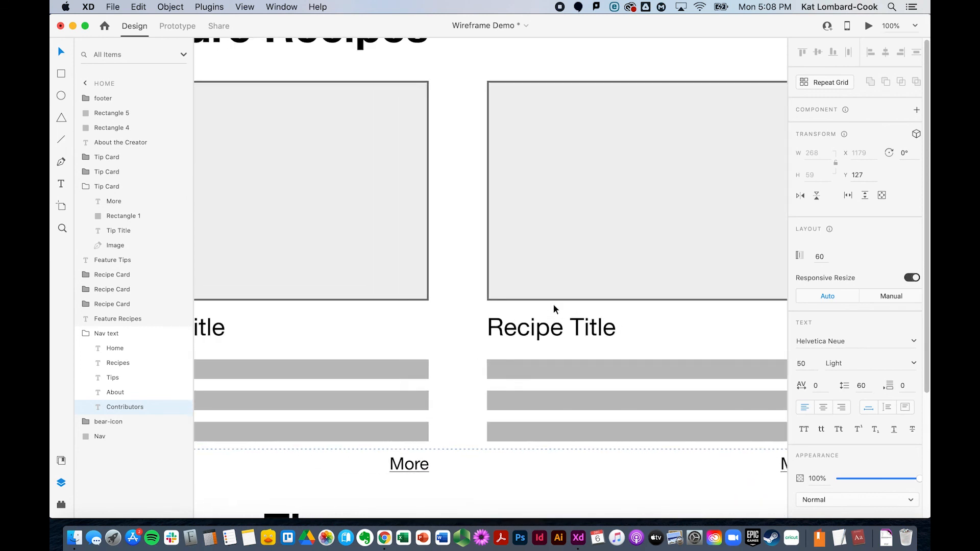
scroll(553, 304, "up", 2)
scroll(553, 304, "left", 2)
scroll(553, 304, "down", 7)
scroll(553, 304, "down", 8)
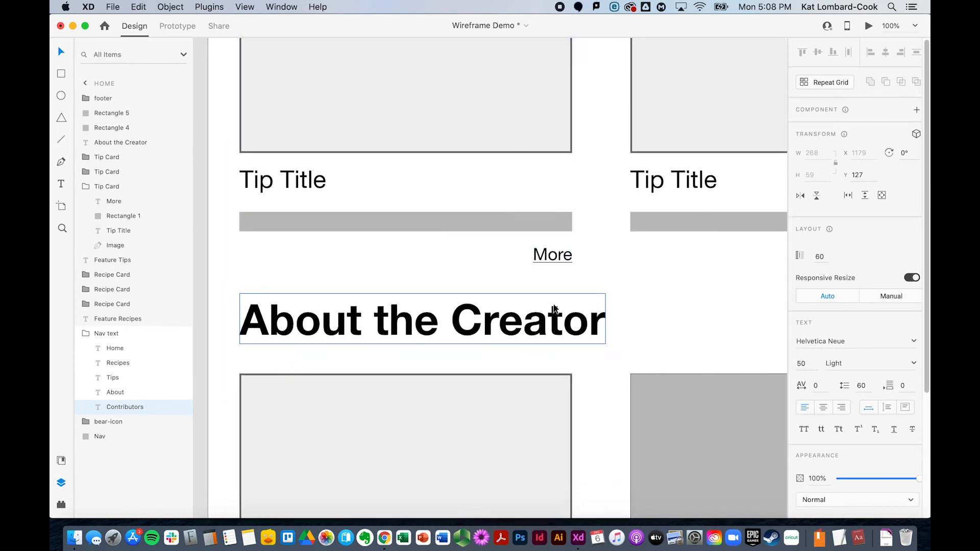
scroll(553, 308, "down", 8)
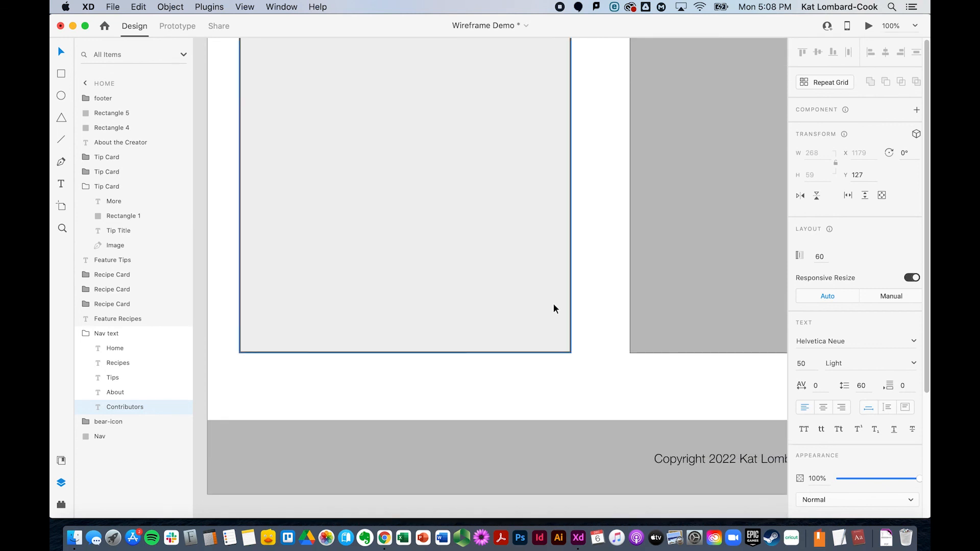
scroll(553, 304, "right", 5)
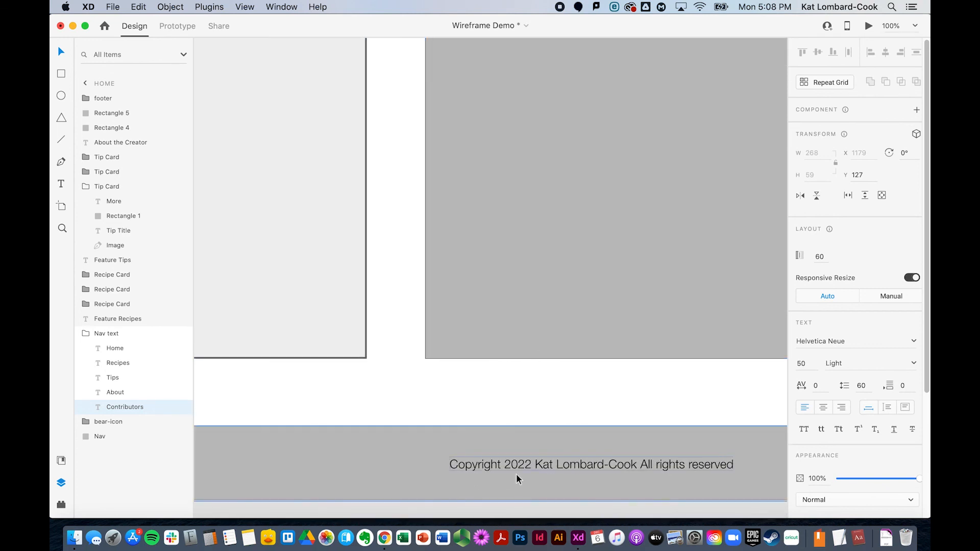
Add a period after the owner's name and another after "reserved" in the footer's copyright text.
double_click(635, 466)
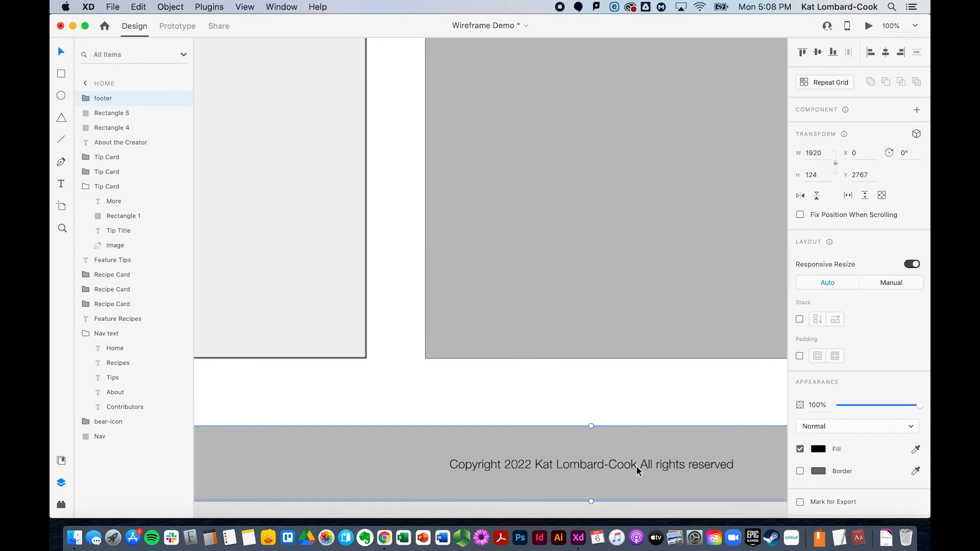
double_click(636, 467)
left_click(636, 467)
type("/")
key("BackSpace")
type(".")
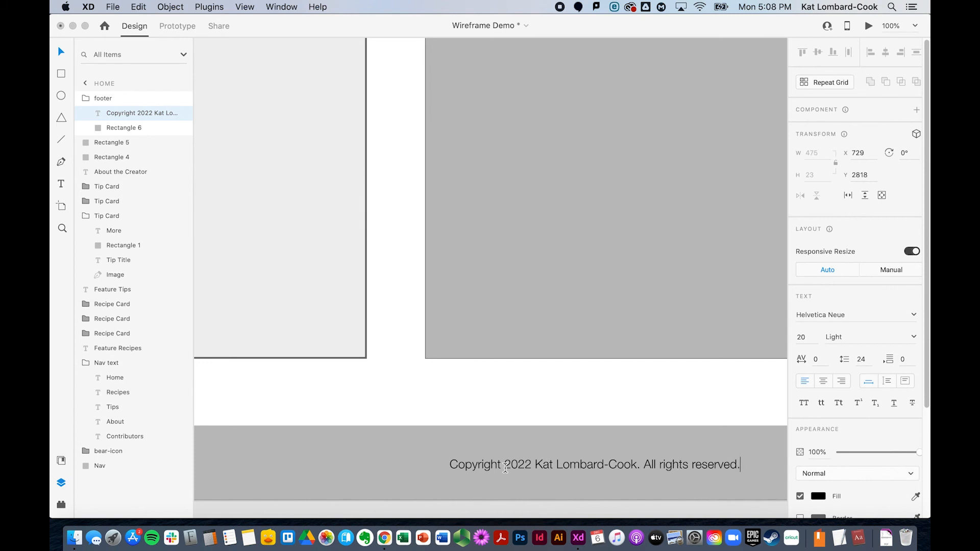
key("super+s")
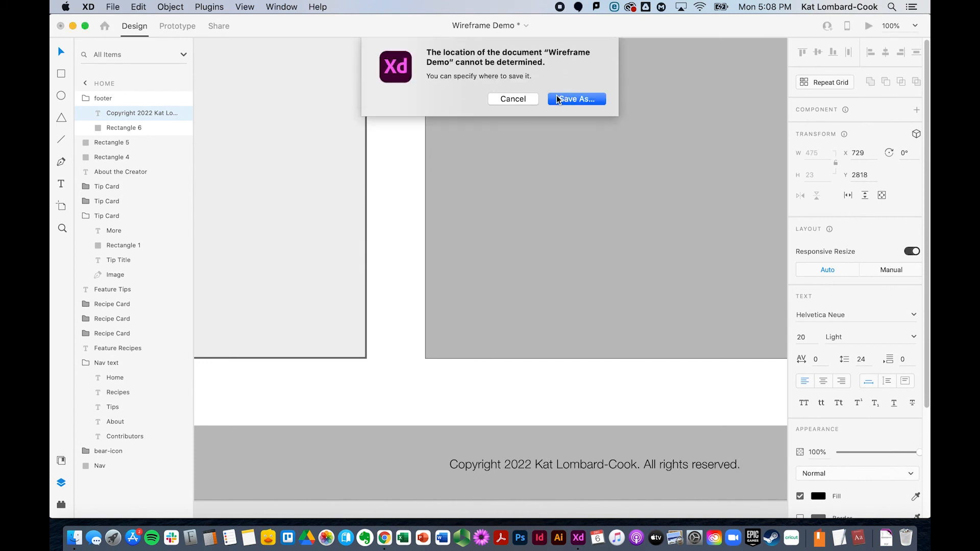
left_click(525, 100)
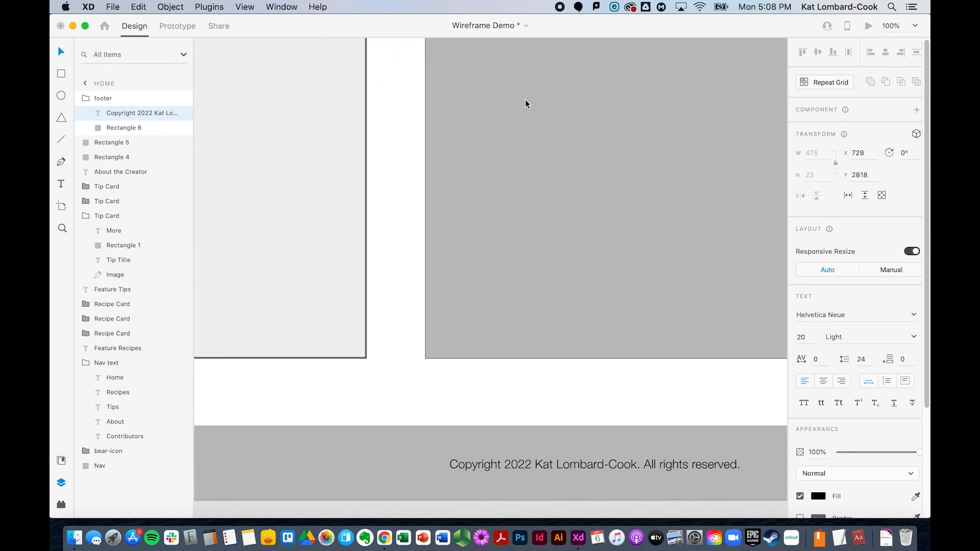
left_click(114, 7)
left_click(132, 133)
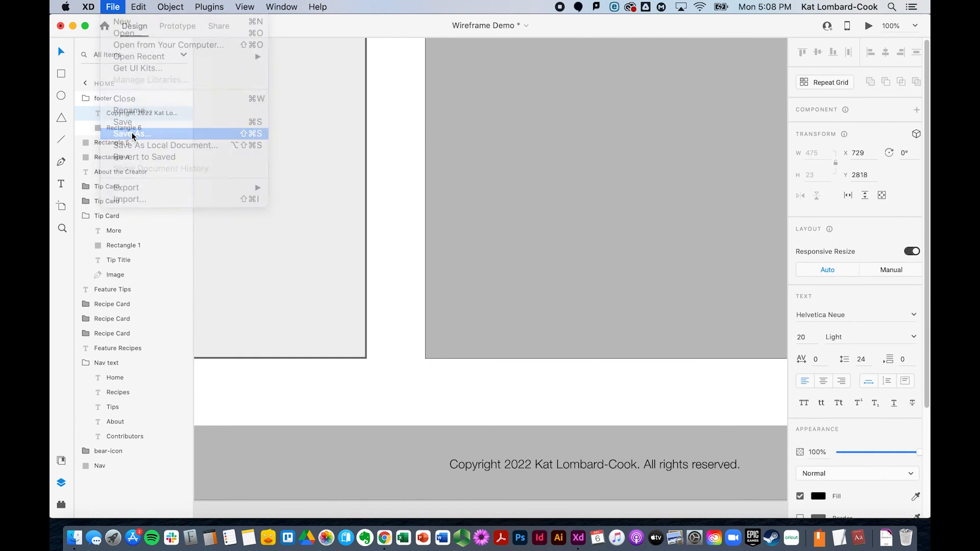
left_click(659, 371)
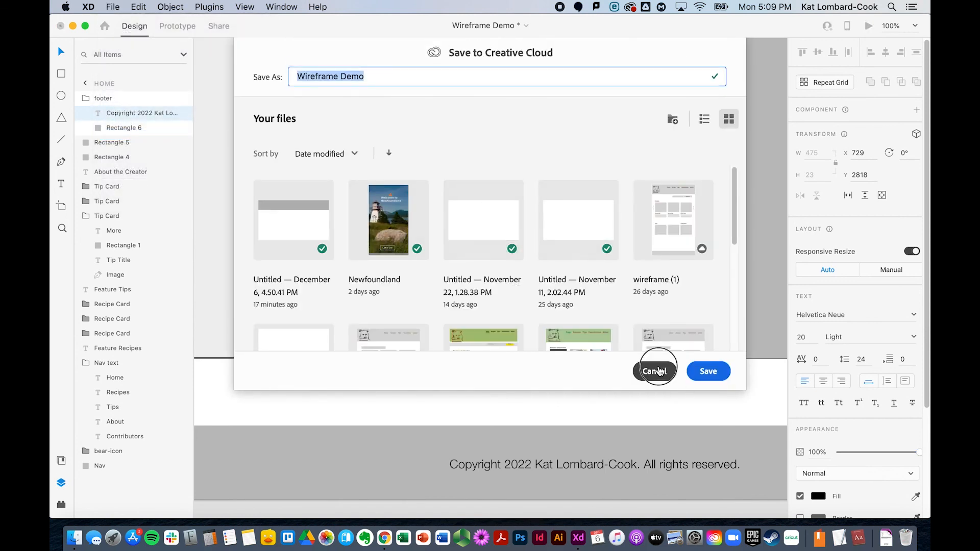
Save the file as the local document "Wireframe Demo" in the Demo files folder, replacing the existing file.
left_click(113, 8)
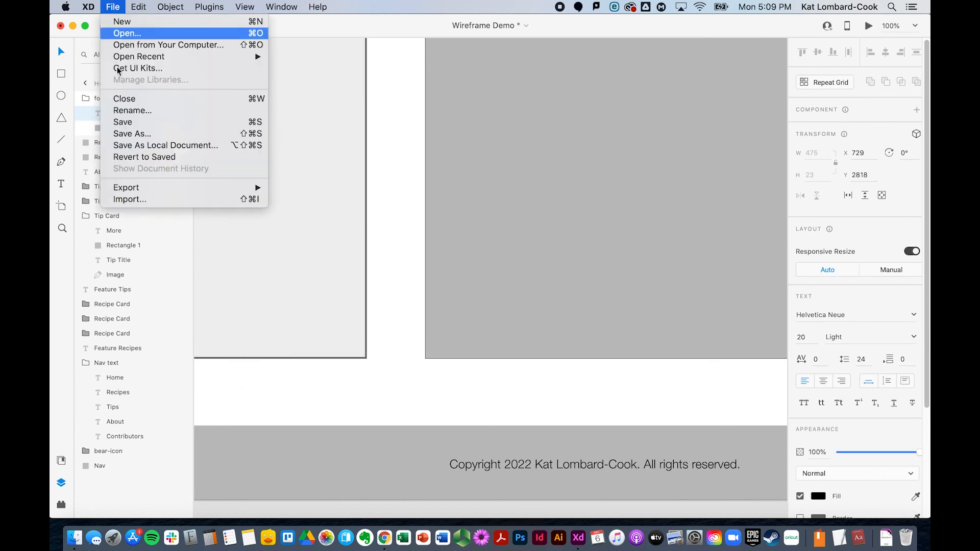
left_click(126, 146)
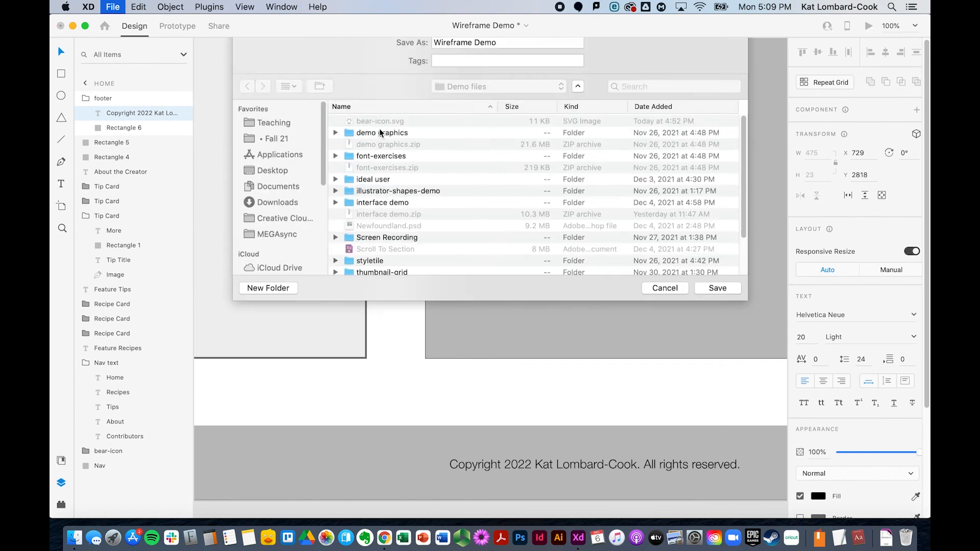
scroll(384, 140, "down", 3)
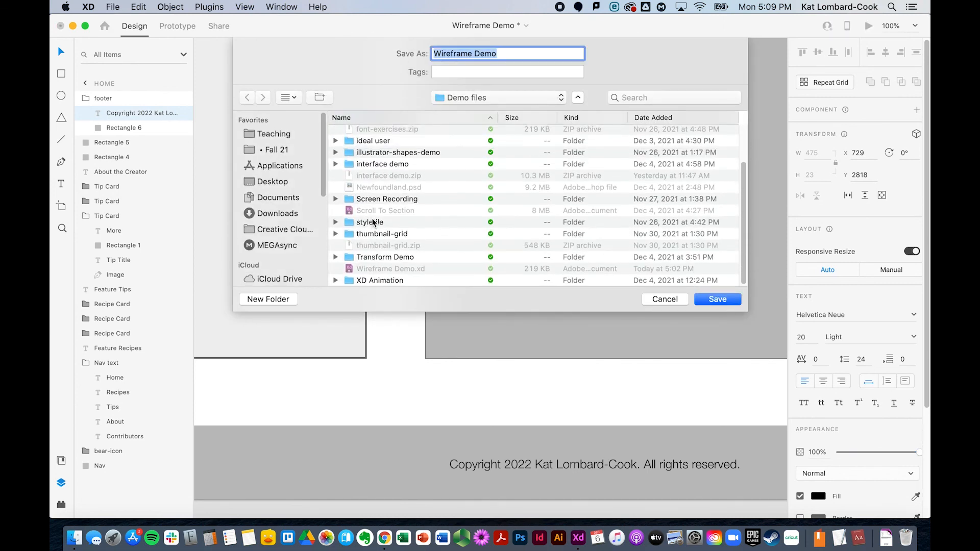
left_click(716, 300)
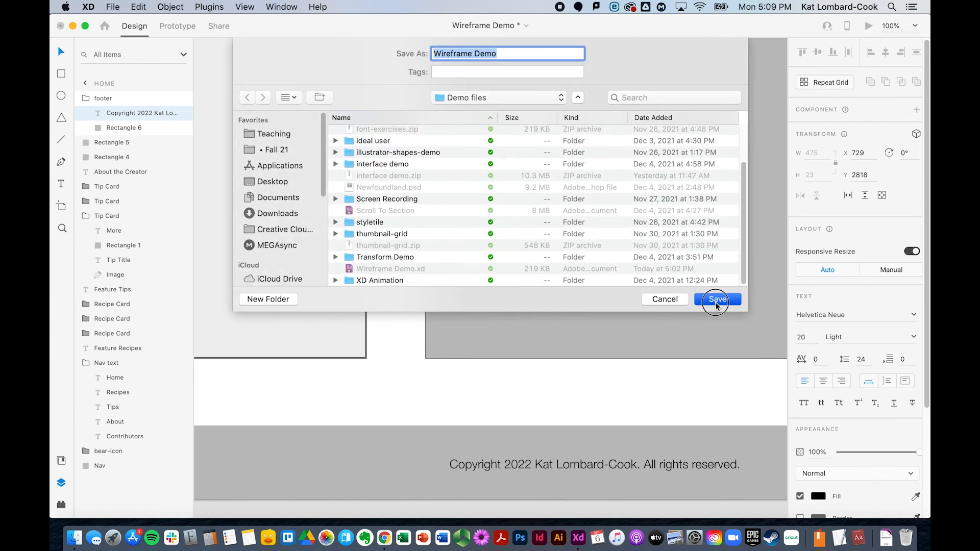
left_click(576, 109)
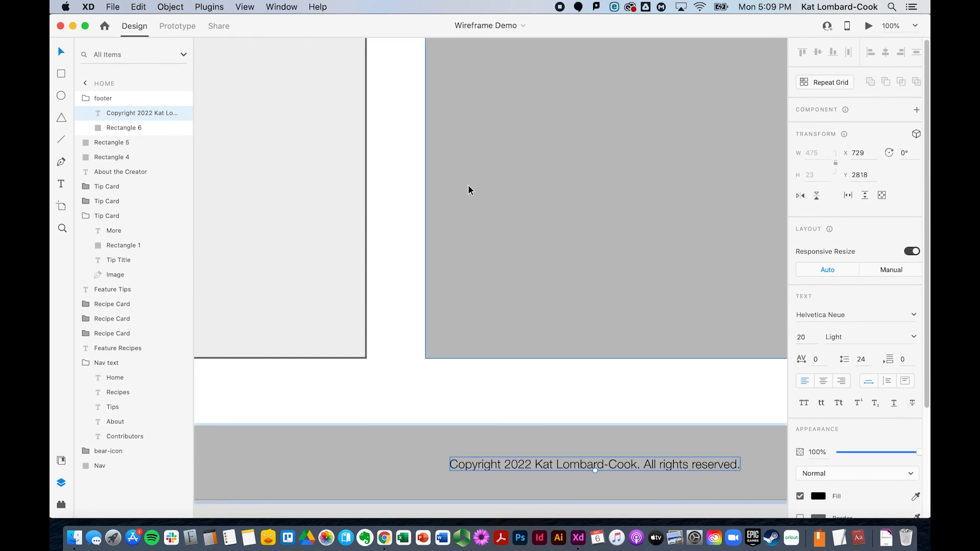
Set the stack spacing between the links in the header's navigation text group to 100.
scroll(467, 185, "up", 5)
key("super+0")
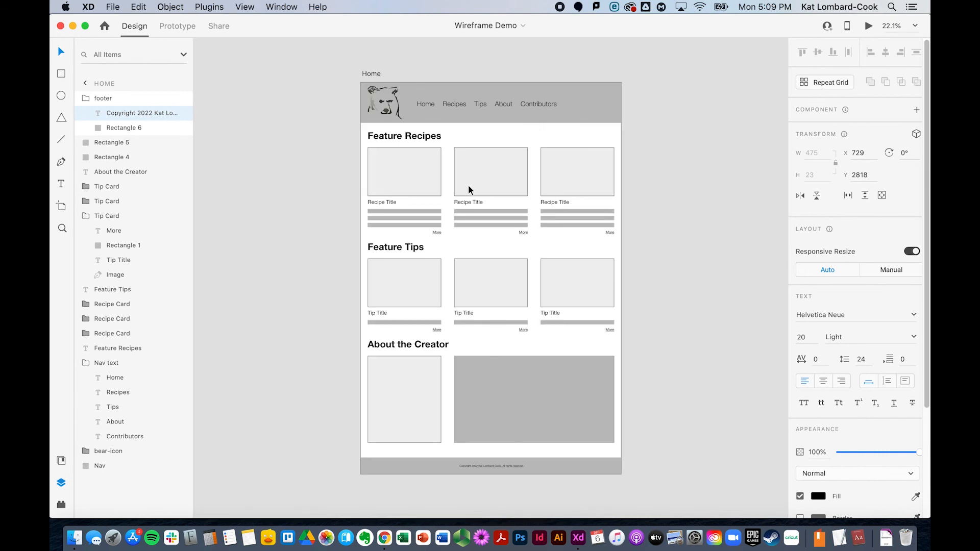
left_click(488, 105)
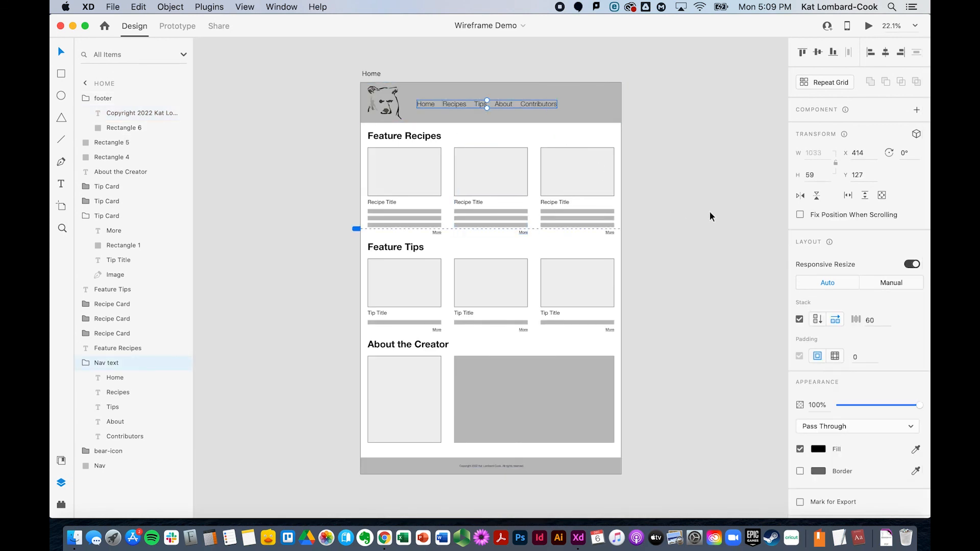
left_click(869, 320)
type("100")
key("Return")
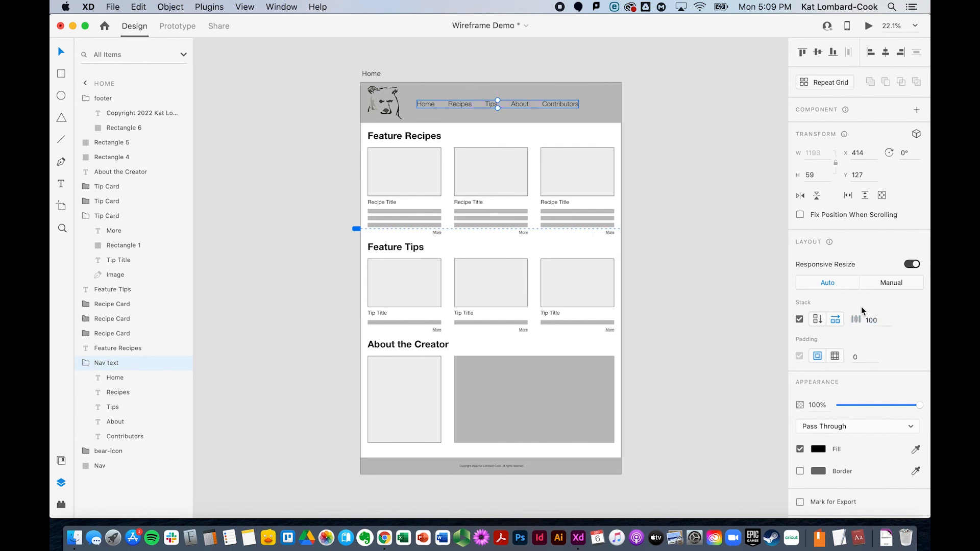
Increase the stack spacing between the header's navigation links to 120.
left_click(870, 321)
type("120")
key("Return")
left_click(690, 145)
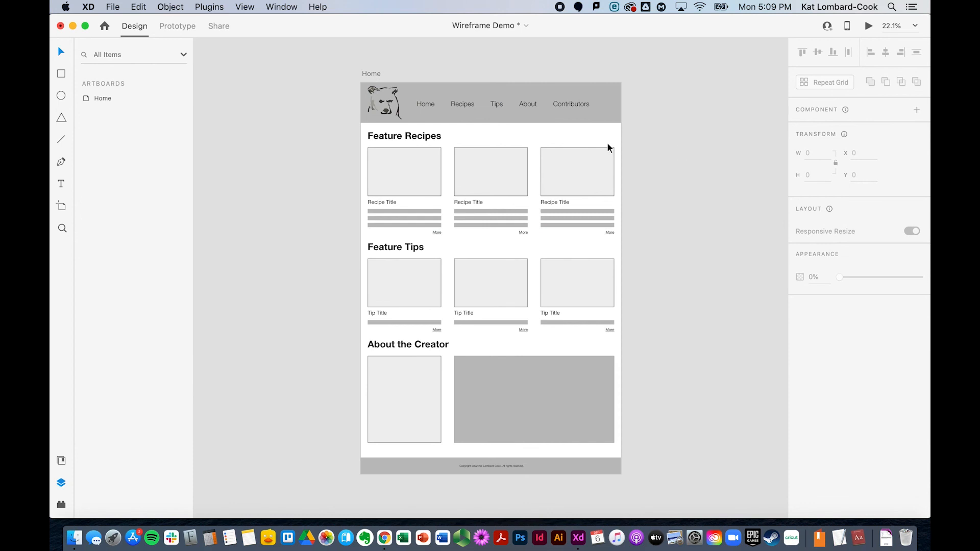
Move the navigation text group right and slightly up within the header bar, to about X 466, Y 119.
left_click(572, 105)
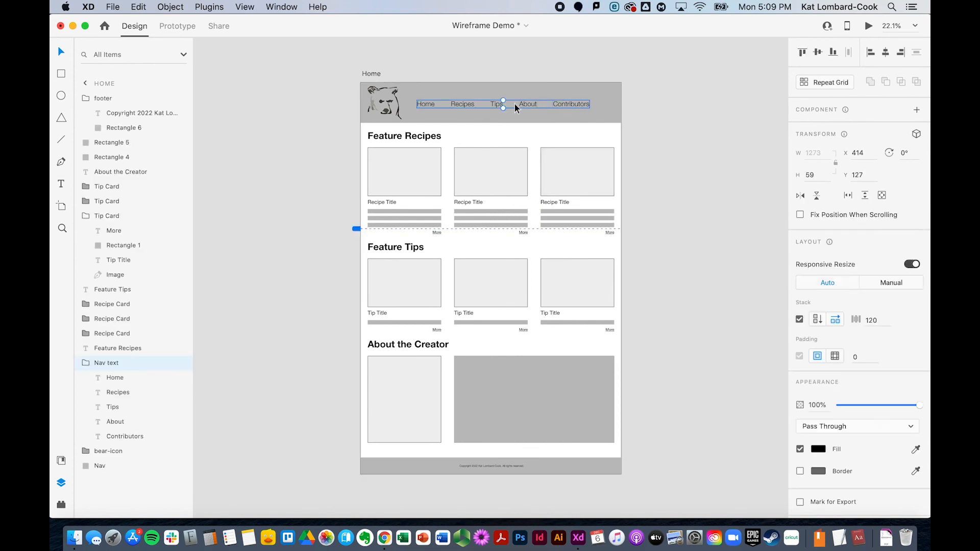
left_click_drag(525, 103, 532, 108)
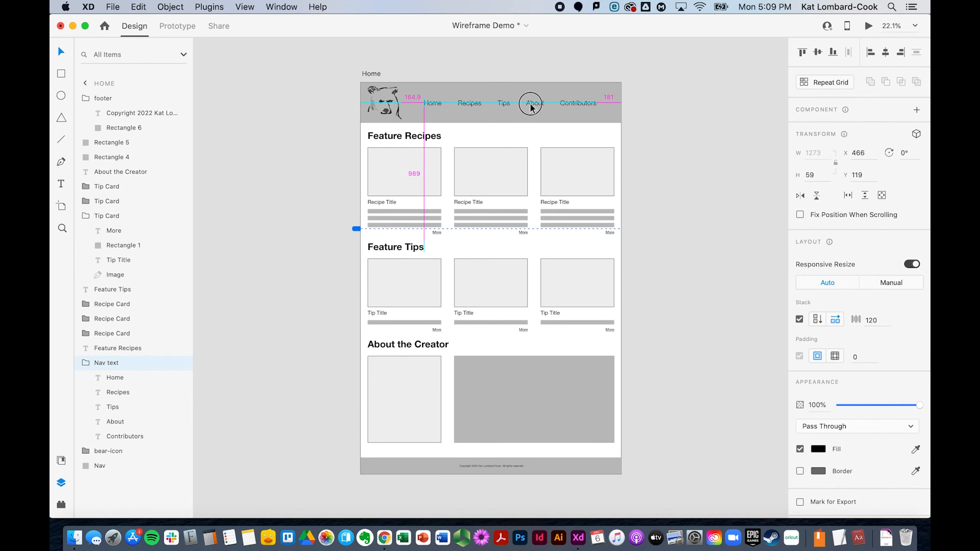
left_click_drag(531, 107, 531, 106)
Widen the stack spacing of the navigation text group to 130.
left_click(871, 322)
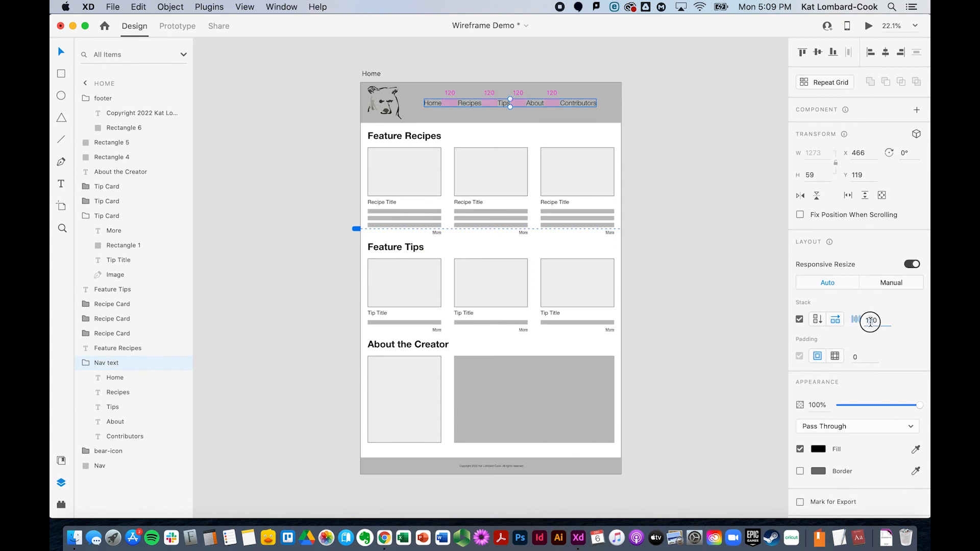
type("130")
key("Return")
left_click(739, 178)
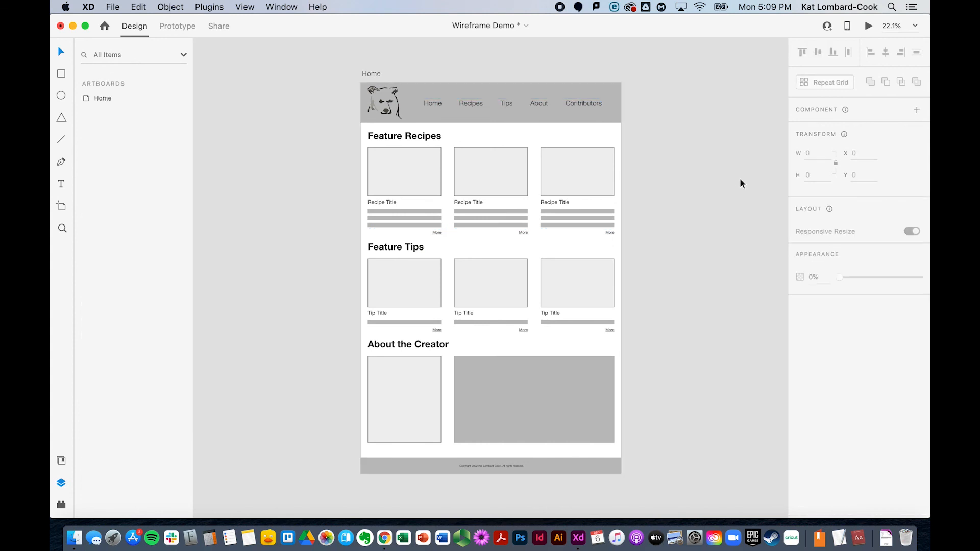
Shift the navigation text group slightly left to balance it within the header bar, and save the document.
left_click(516, 104)
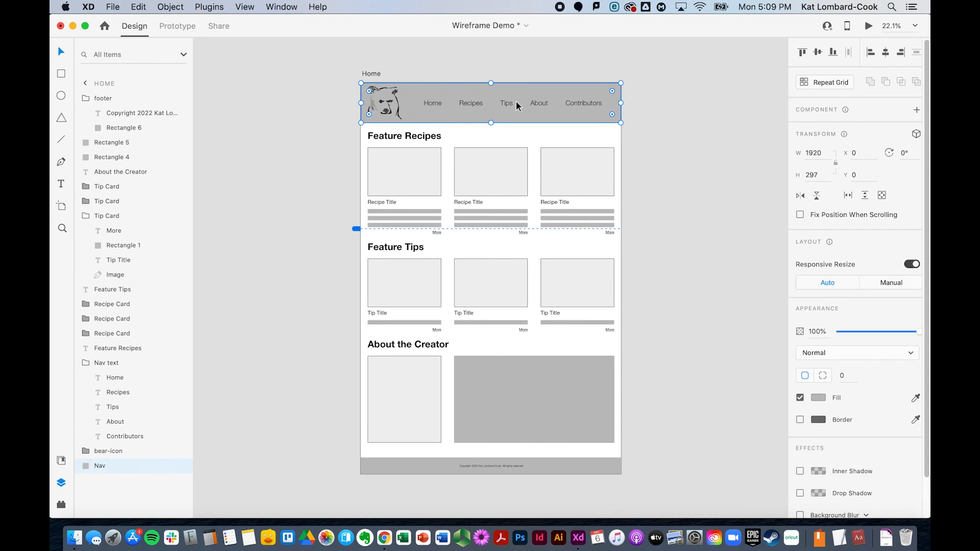
left_click_drag(507, 106, 503, 103)
left_click(687, 163)
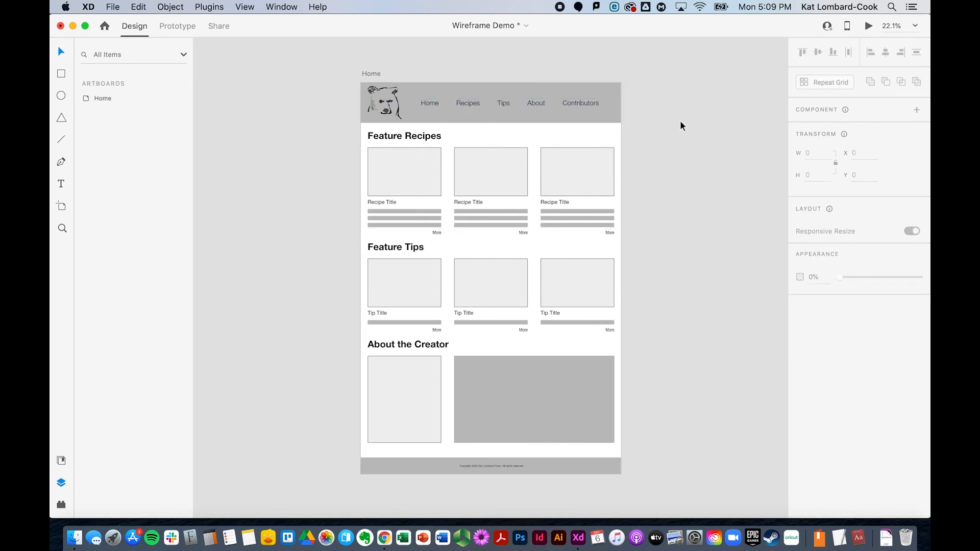
key("super+s")
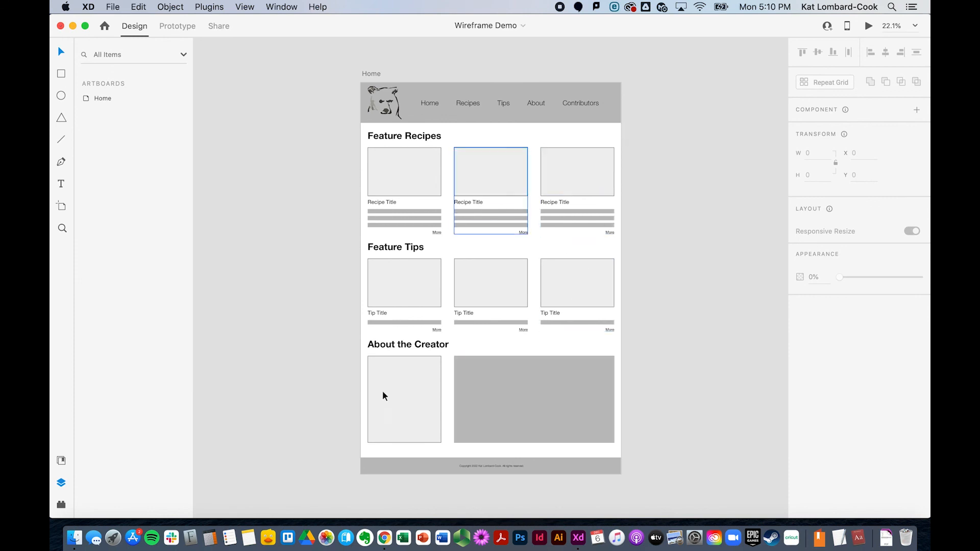
scroll(521, 446, "down", 2)
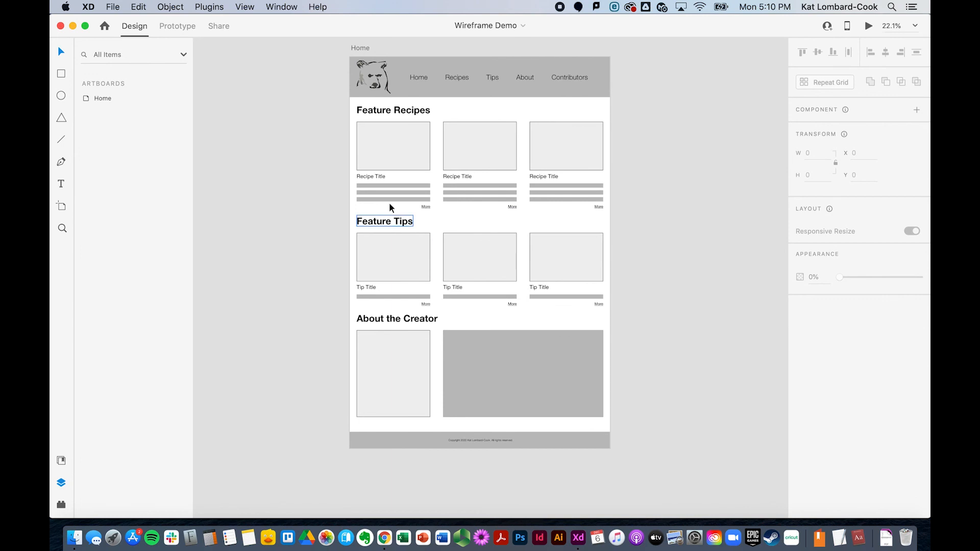